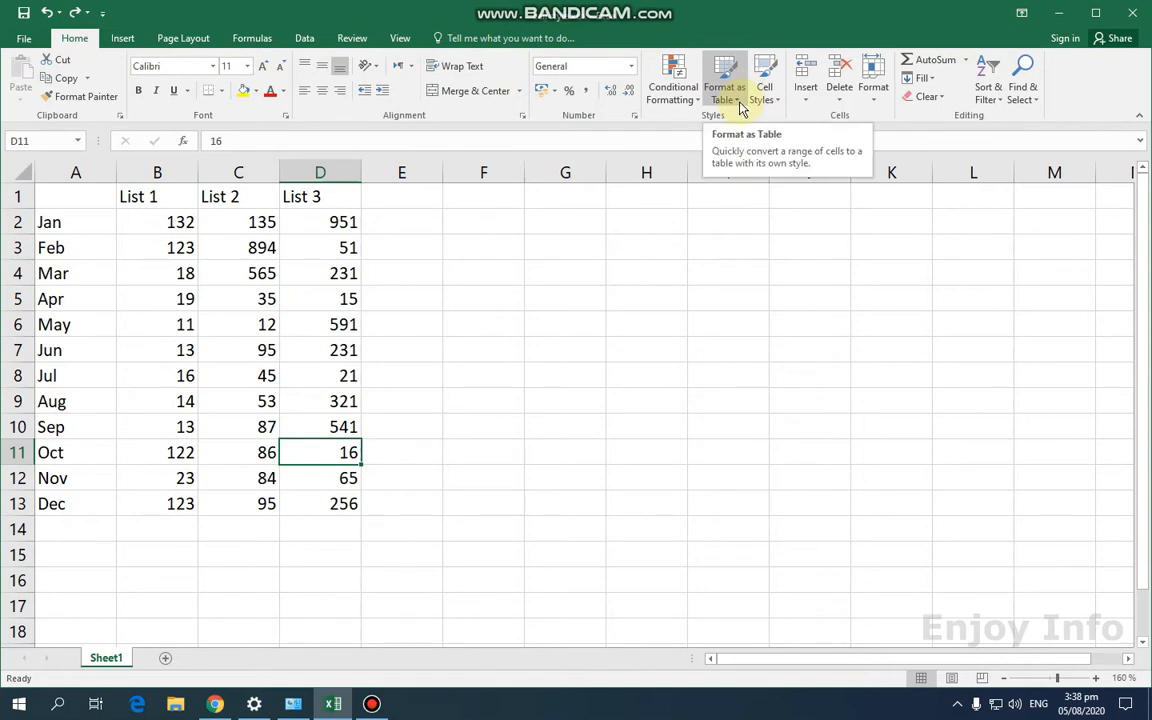
- Try formatting A1:D13 as a table in a black Light style without headers, and undo the formatting
{"action": "left_click", "coordinate": [412, 508]}
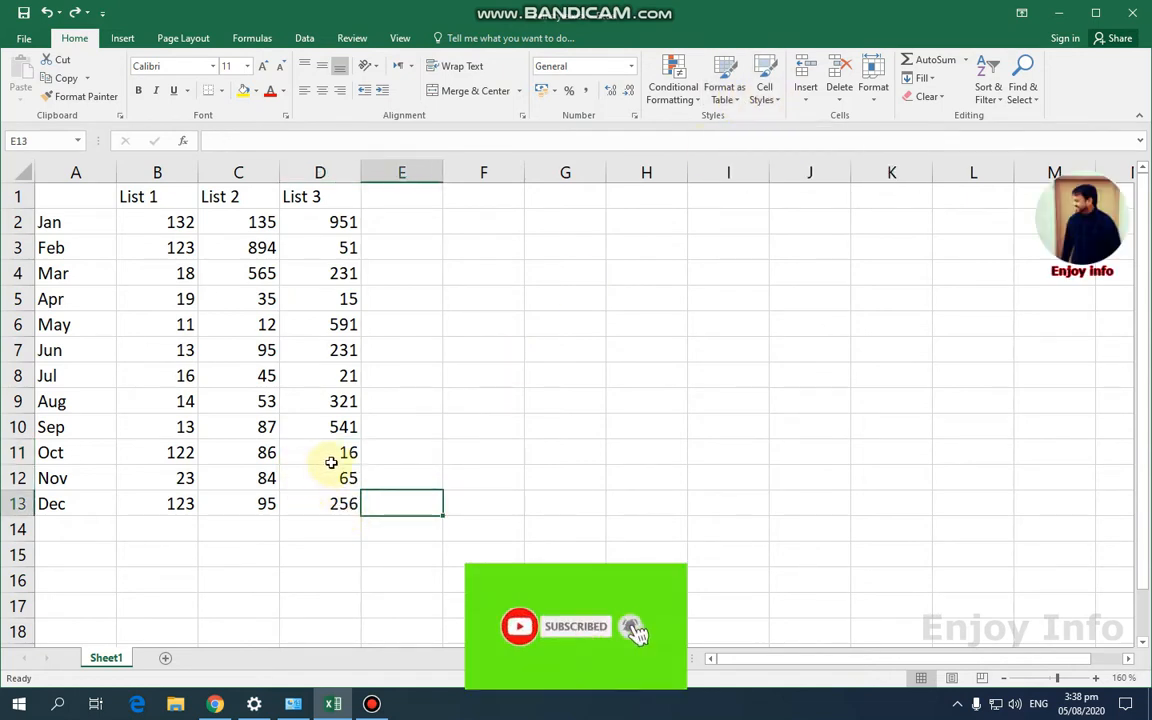
{"action": "left_click_drag", "start_coordinate": [336, 506], "coordinate": [45, 196]}
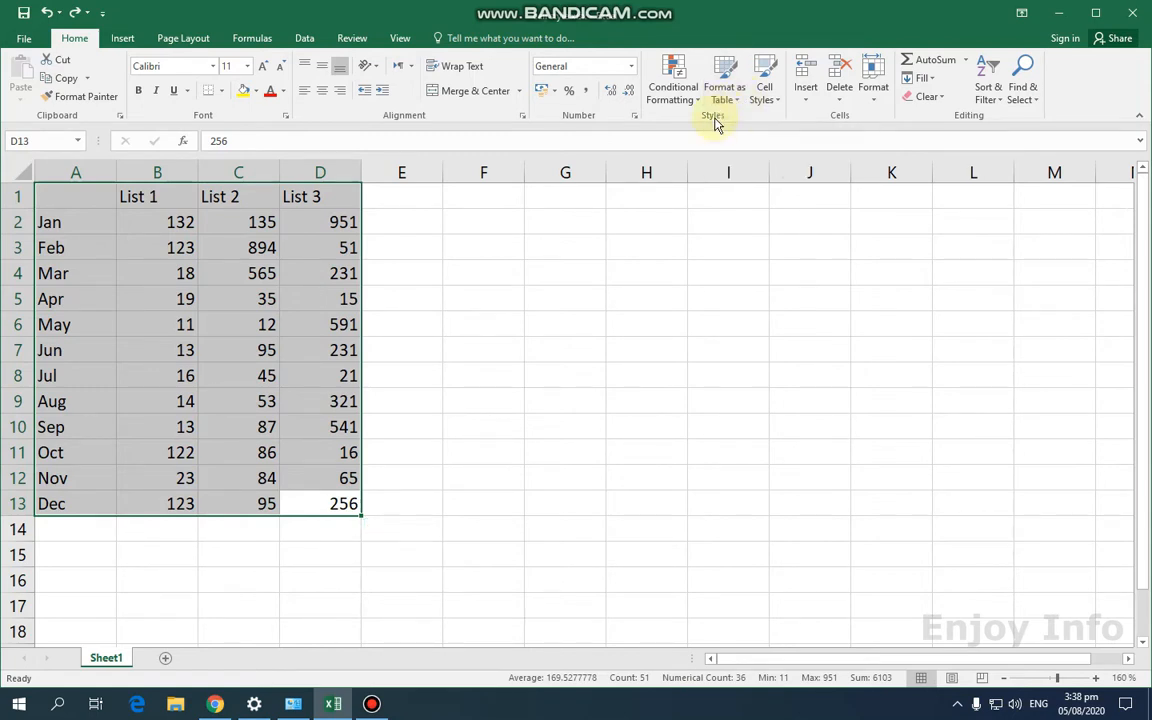
{"action": "left_click", "coordinate": [741, 110]}
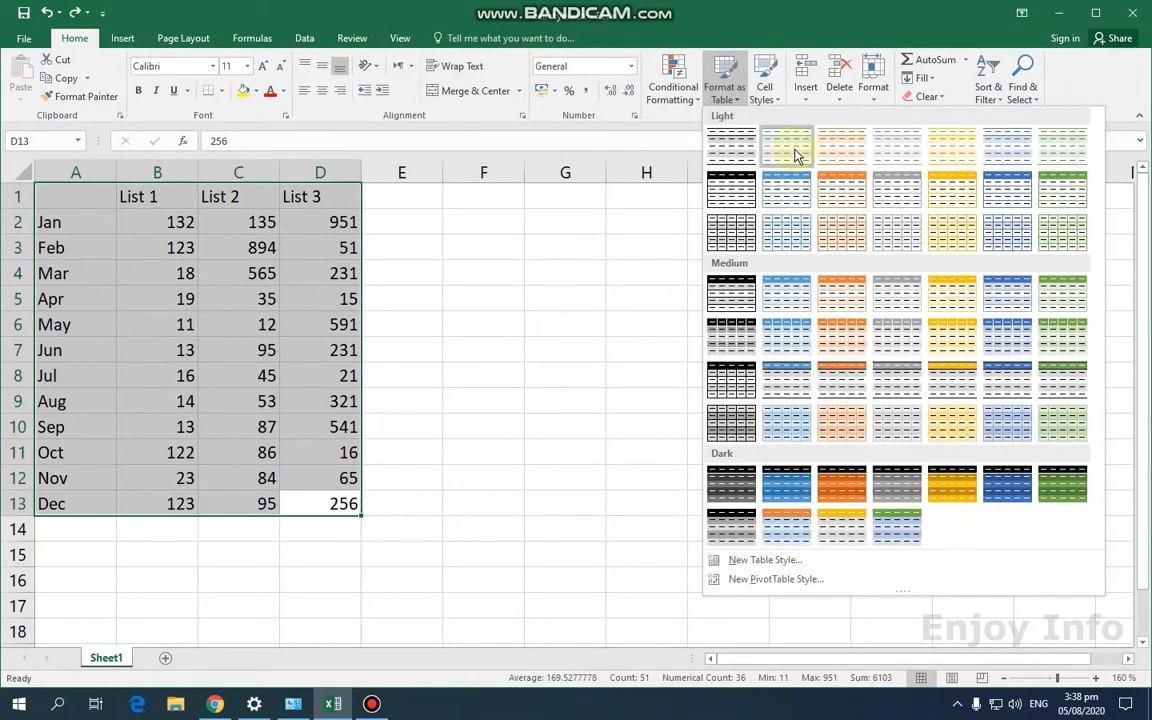
{"action": "left_click", "coordinate": [724, 189]}
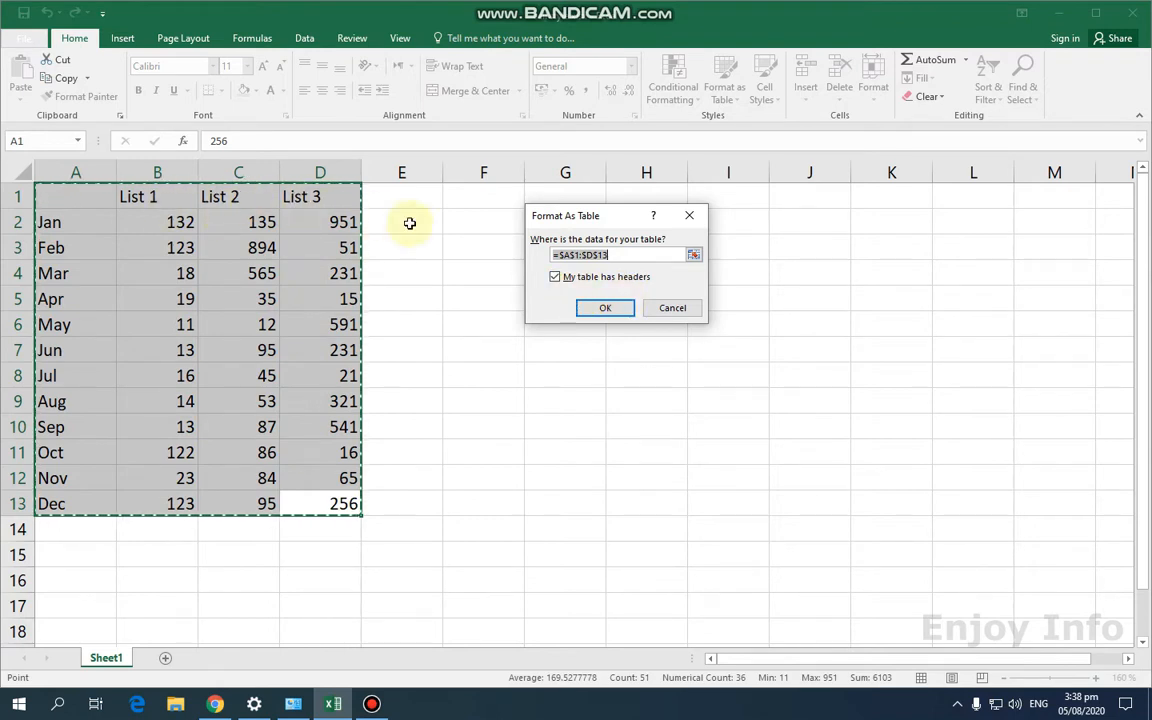
{"action": "left_click", "coordinate": [555, 276]}
{"action": "left_click", "coordinate": [600, 307]}
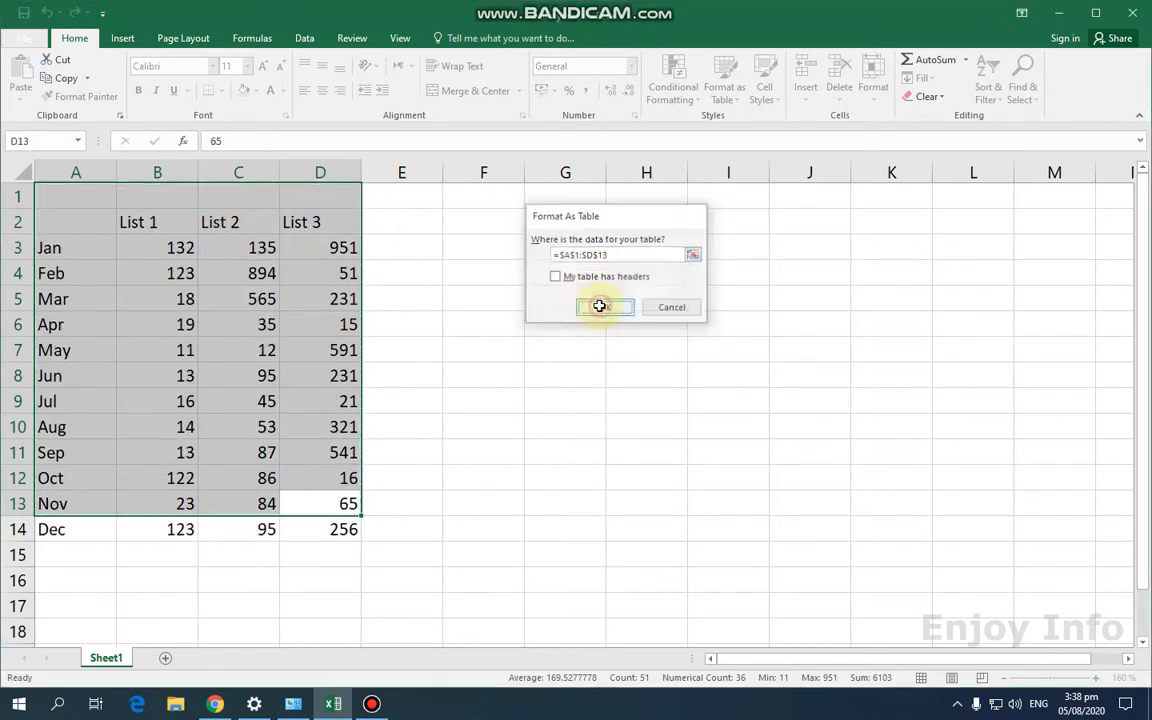
{"action": "left_click", "coordinate": [465, 295]}
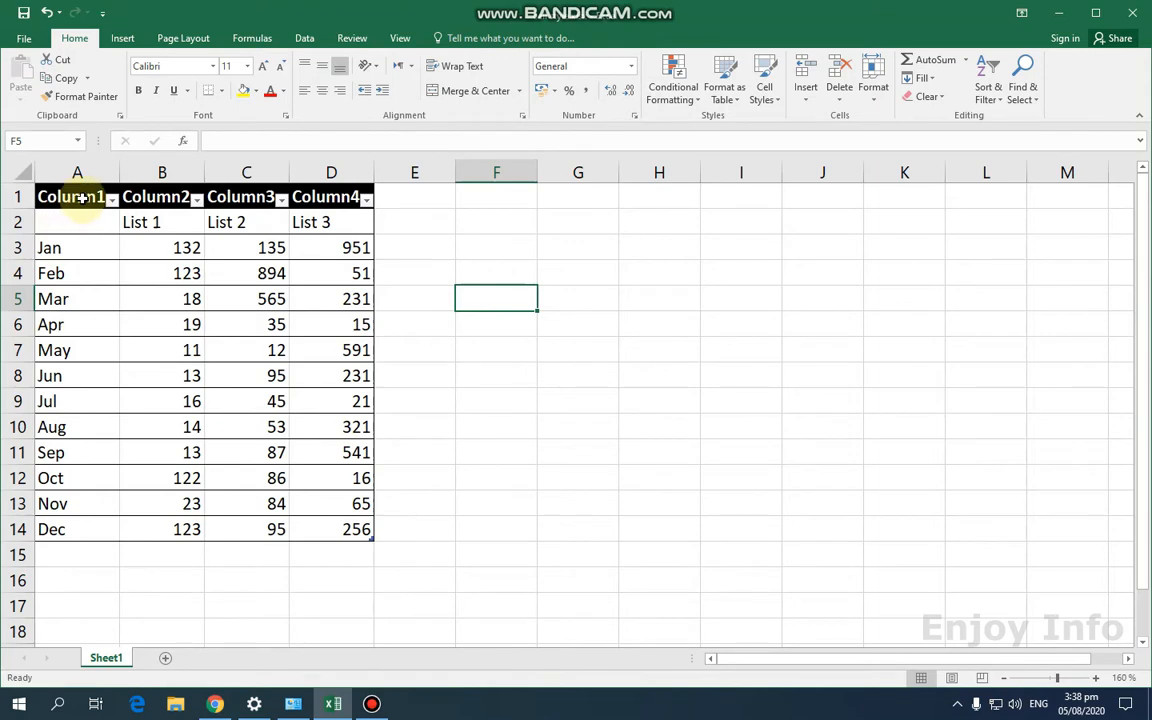
{"action": "left_click", "coordinate": [46, 12]}
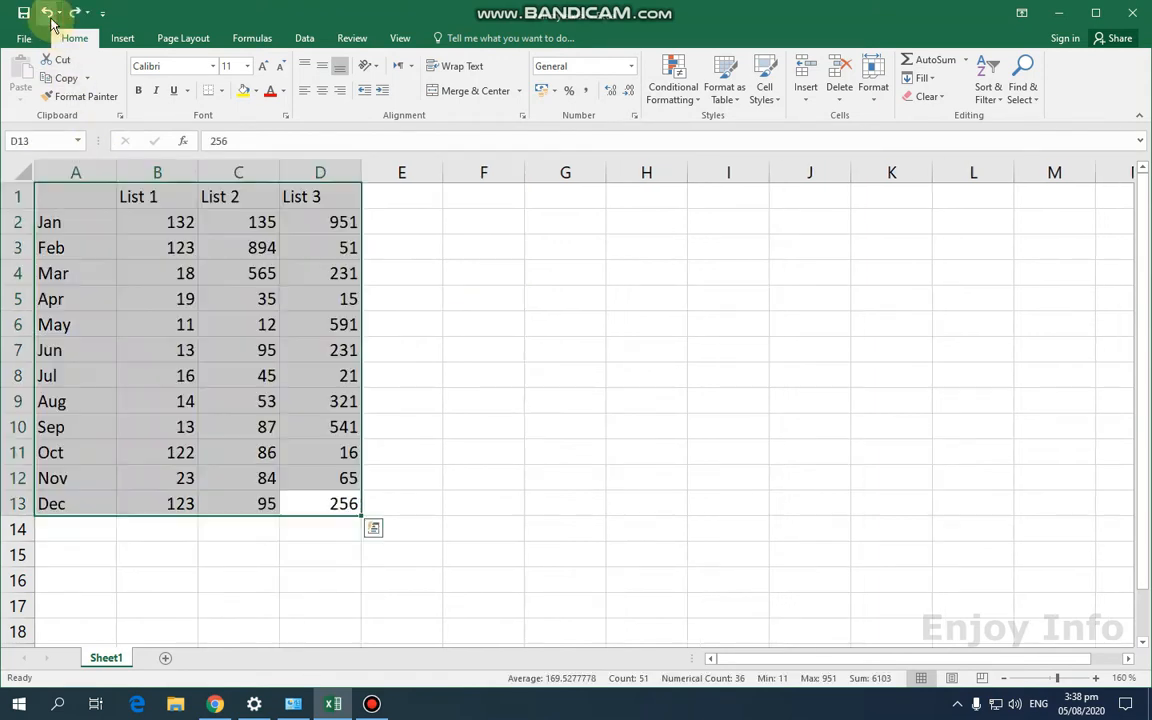
- Format A1:D13 as a table with headers in the blue Medium style
{"action": "left_click", "coordinate": [725, 86]}
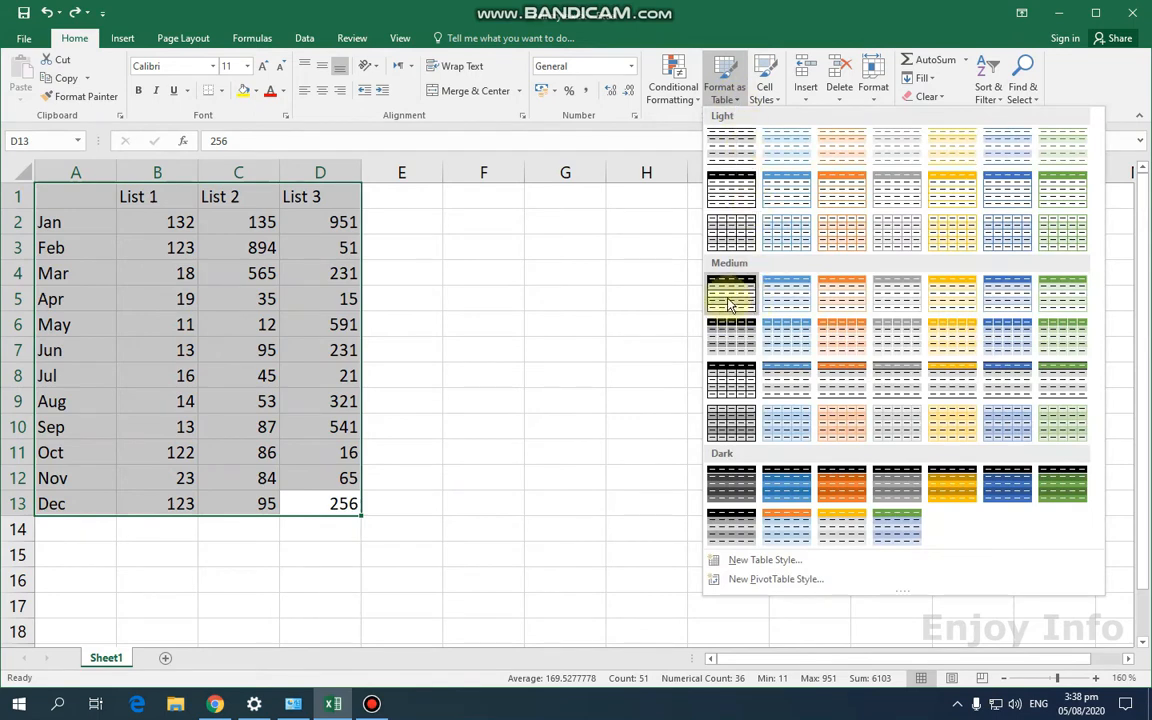
{"action": "left_click", "coordinate": [787, 293]}
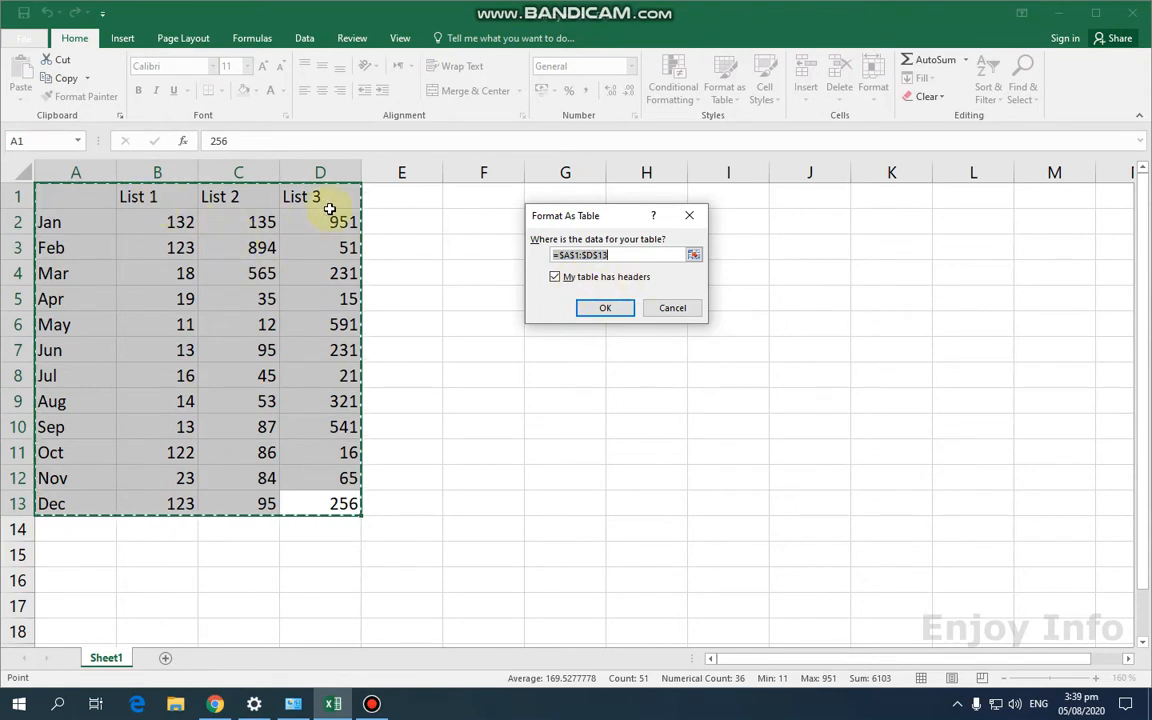
{"action": "left_click", "coordinate": [605, 307]}
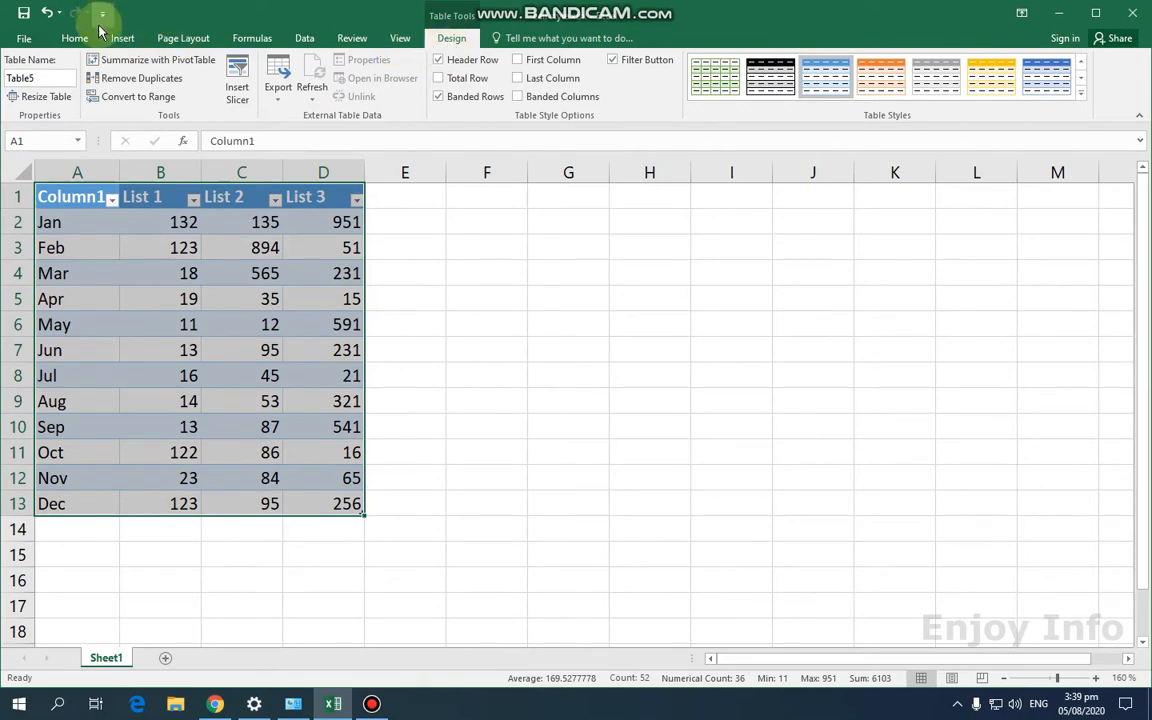
- Change the table's style to the dark blue Dark style with a black header row
{"action": "left_click", "coordinate": [72, 39]}
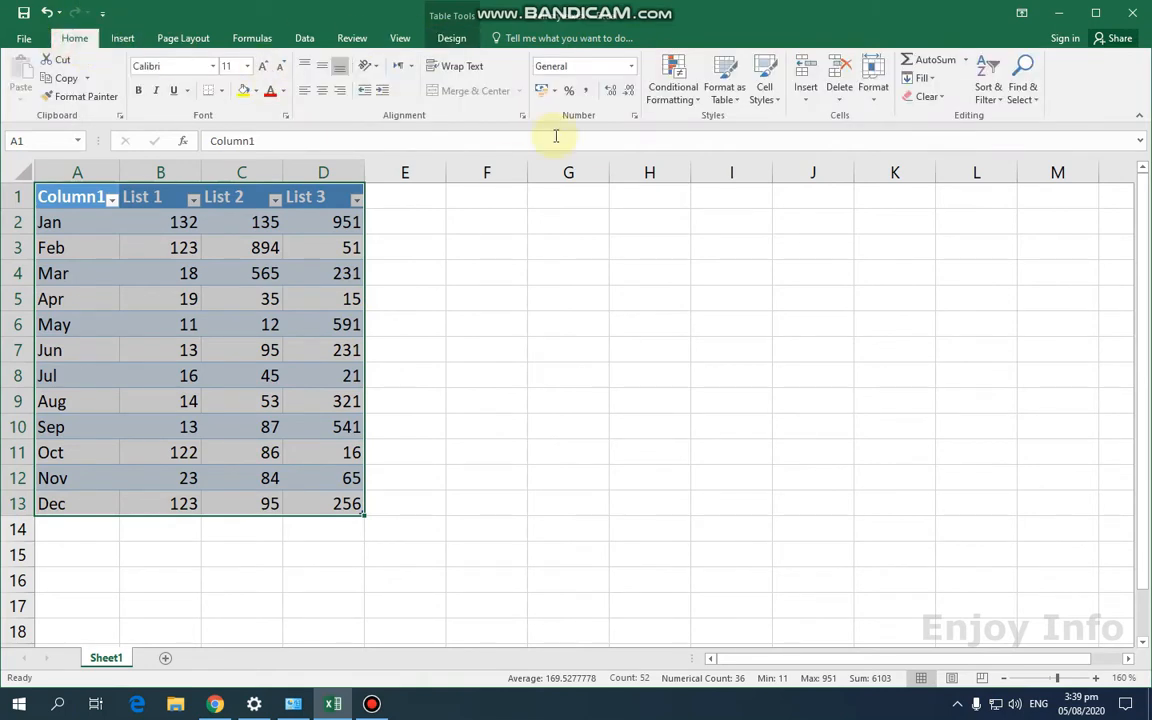
{"action": "left_click", "coordinate": [737, 108]}
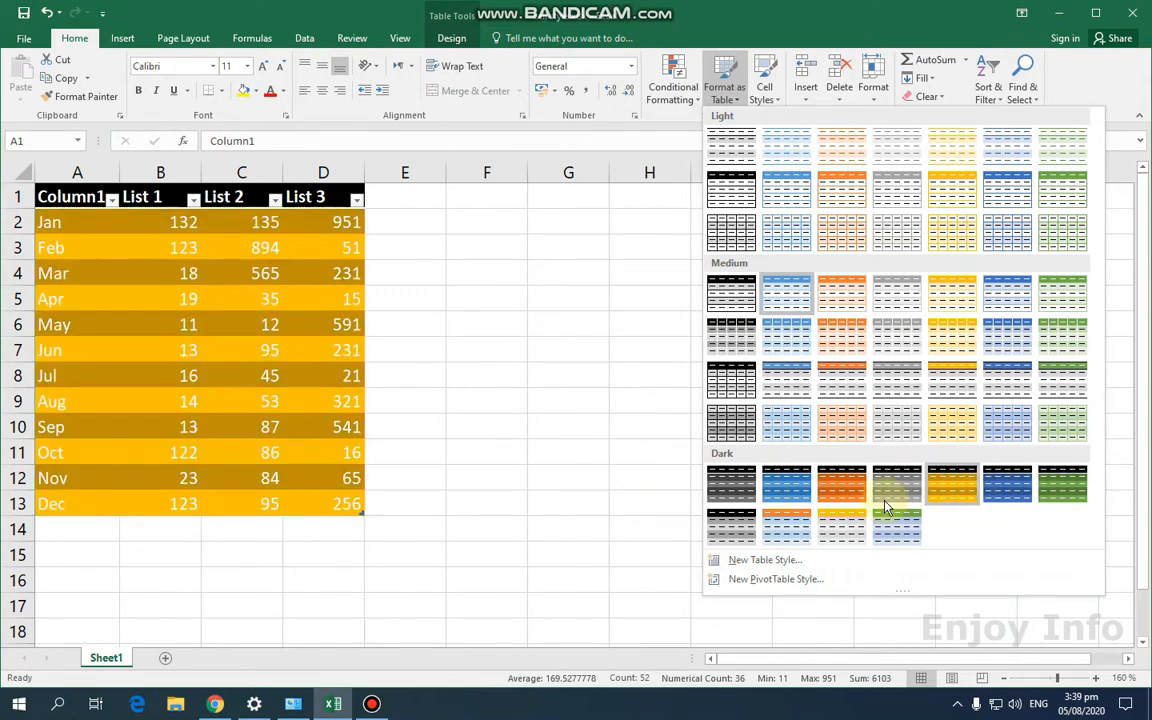
{"action": "left_click", "coordinate": [990, 486]}
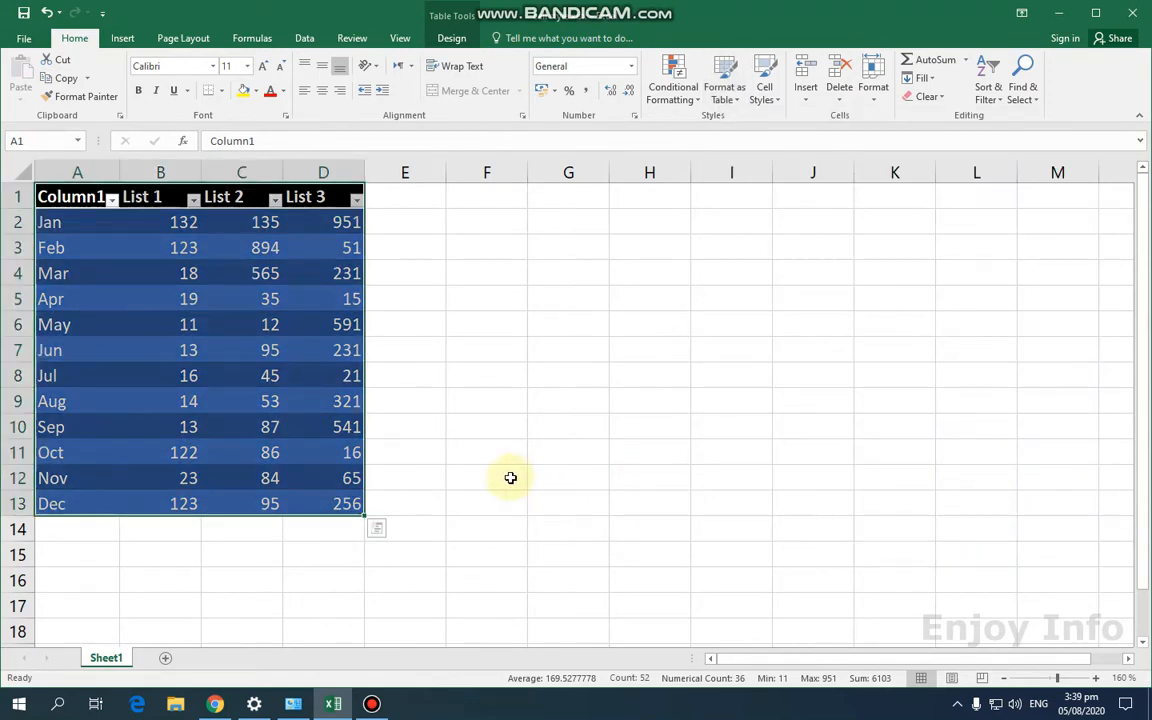
{"action": "left_click", "coordinate": [510, 476]}
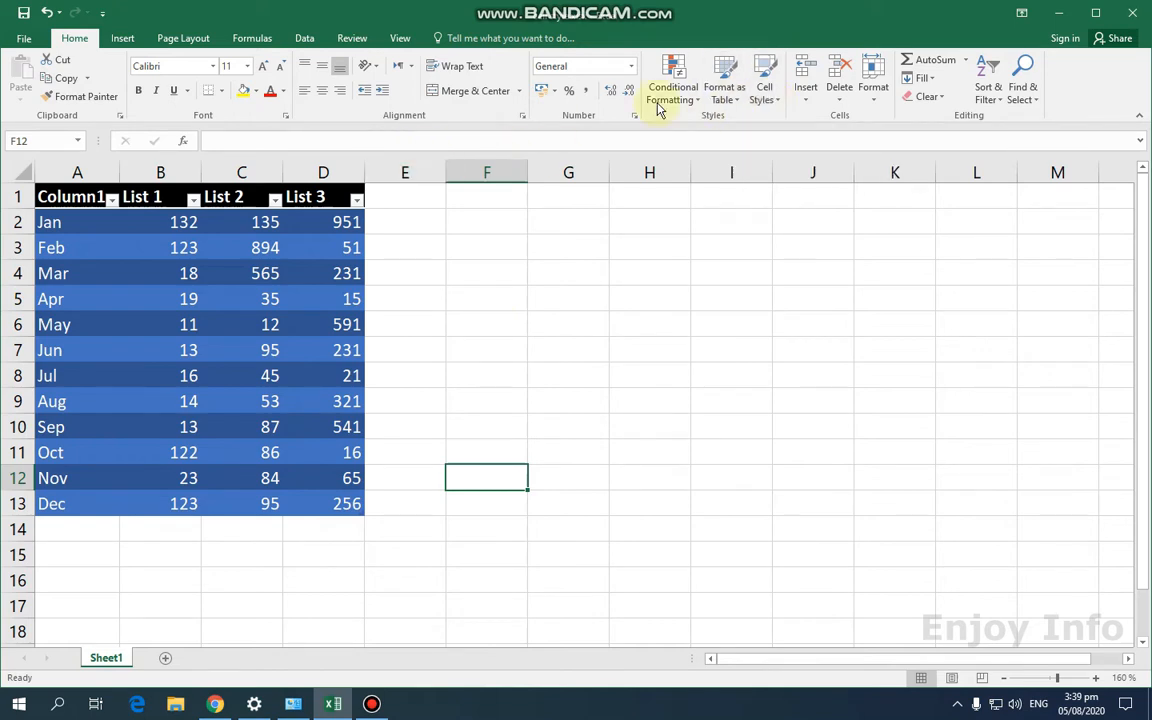
- Undo the table formatting so A1:D13 is a plain range again
{"action": "left_click", "coordinate": [341, 500]}
{"action": "left_click_drag", "start_coordinate": [338, 488], "coordinate": [341, 452]}
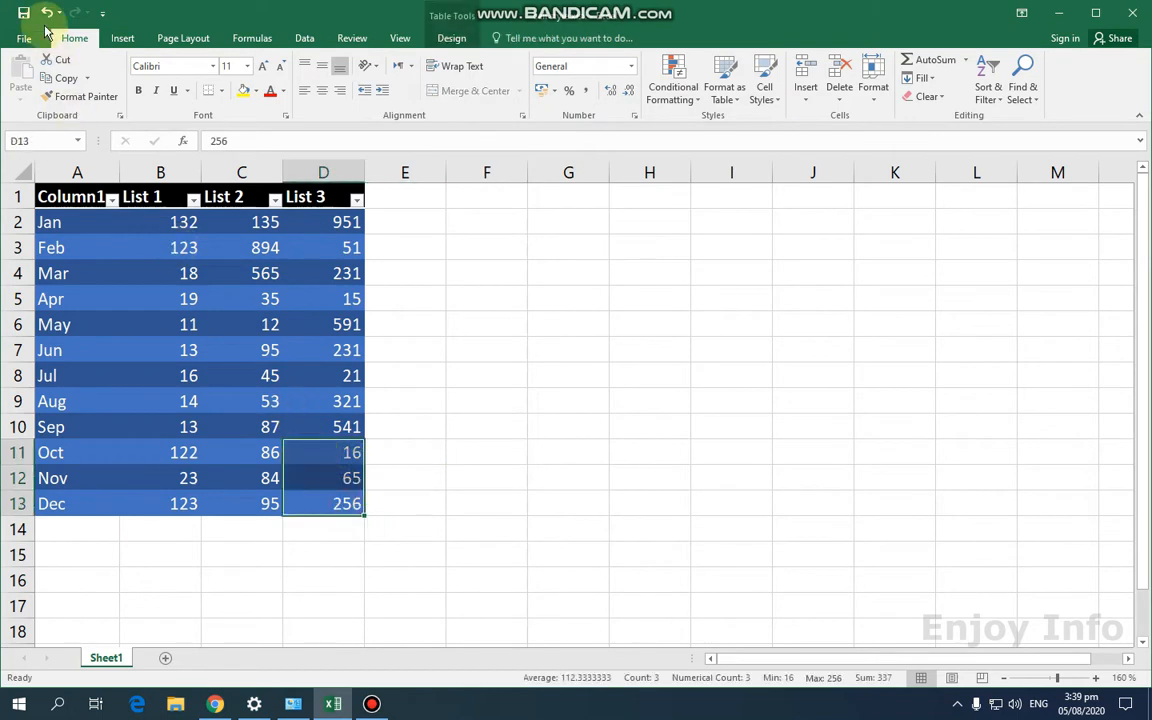
{"action": "left_click", "coordinate": [46, 12]}
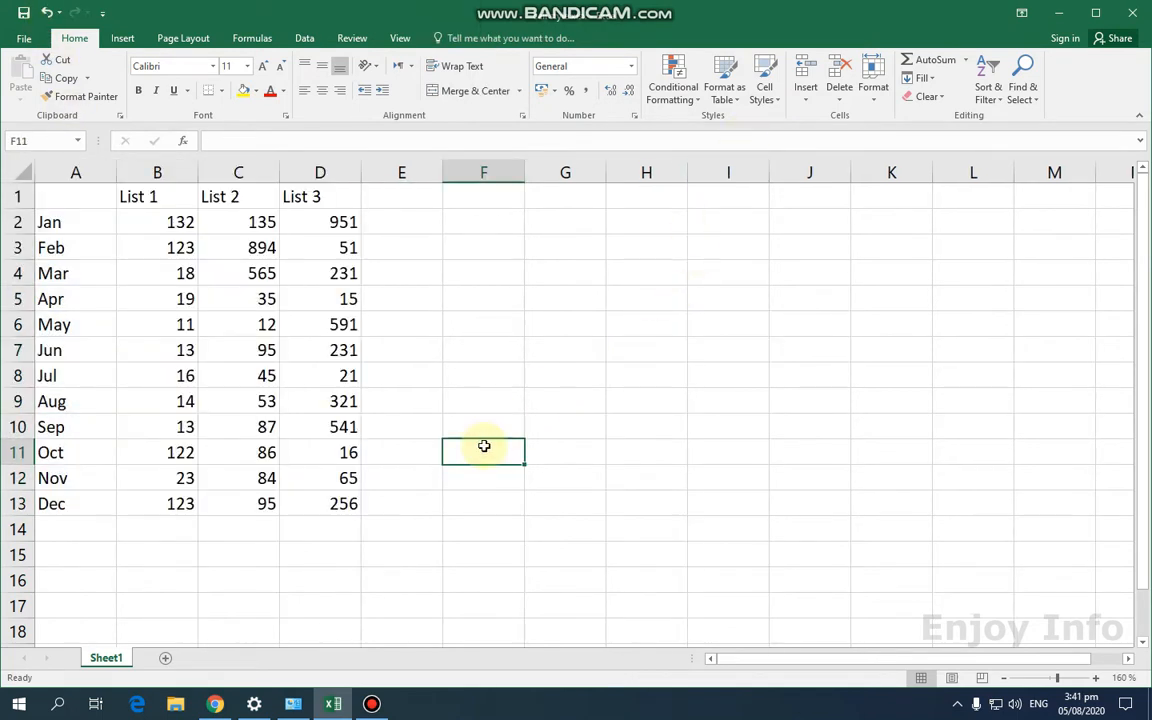
- Preview the available cell styles on cell C7 without applying one
{"action": "left_click", "coordinate": [268, 350]}
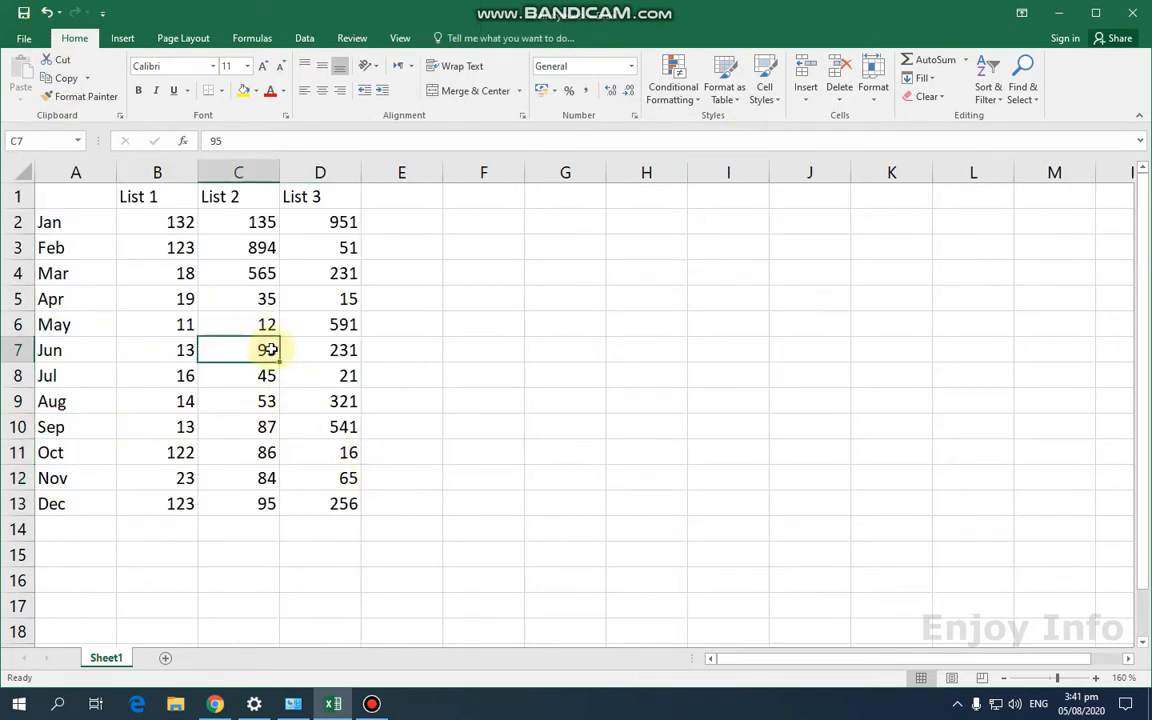
{"action": "left_click", "coordinate": [766, 98]}
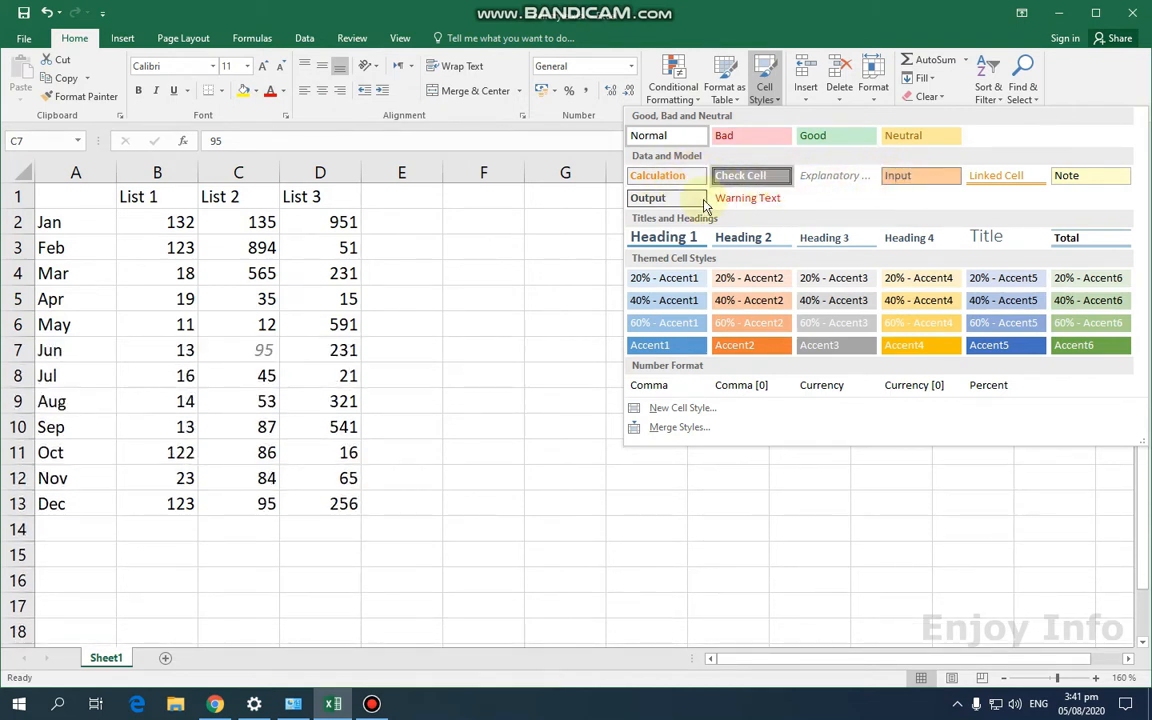
{"action": "left_click", "coordinate": [342, 500]}
- Try the Output cell style on cell D13 and undo it
{"action": "left_click", "coordinate": [350, 500]}
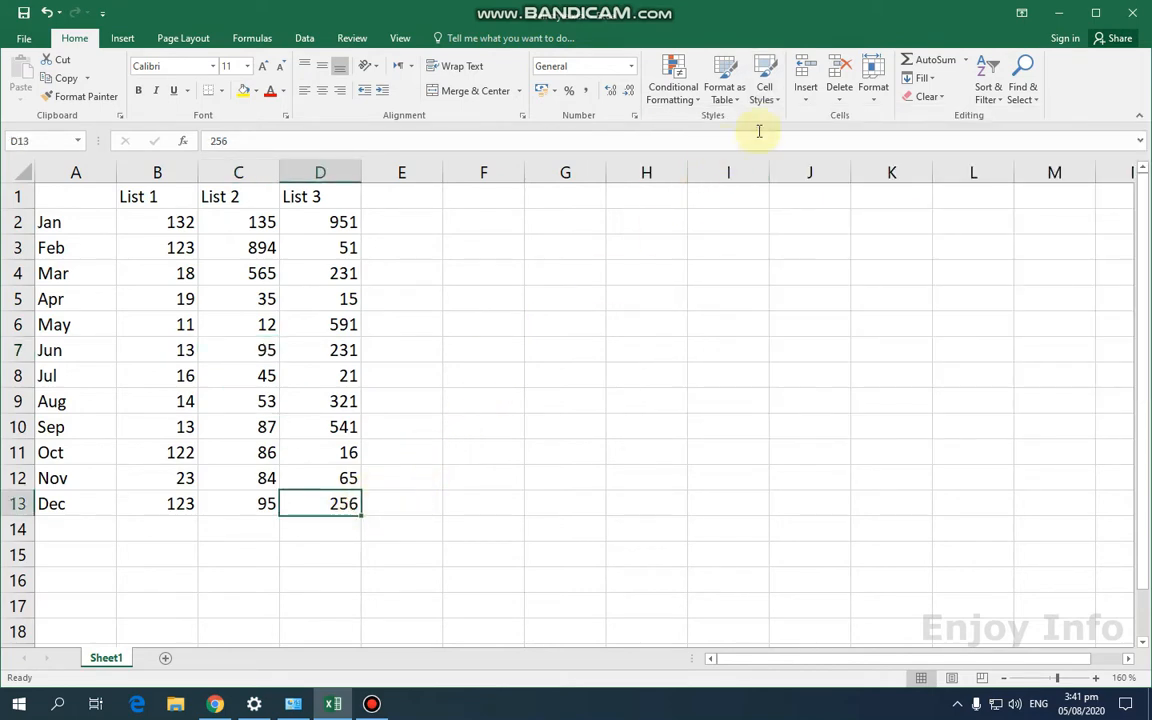
{"action": "left_click", "coordinate": [776, 100]}
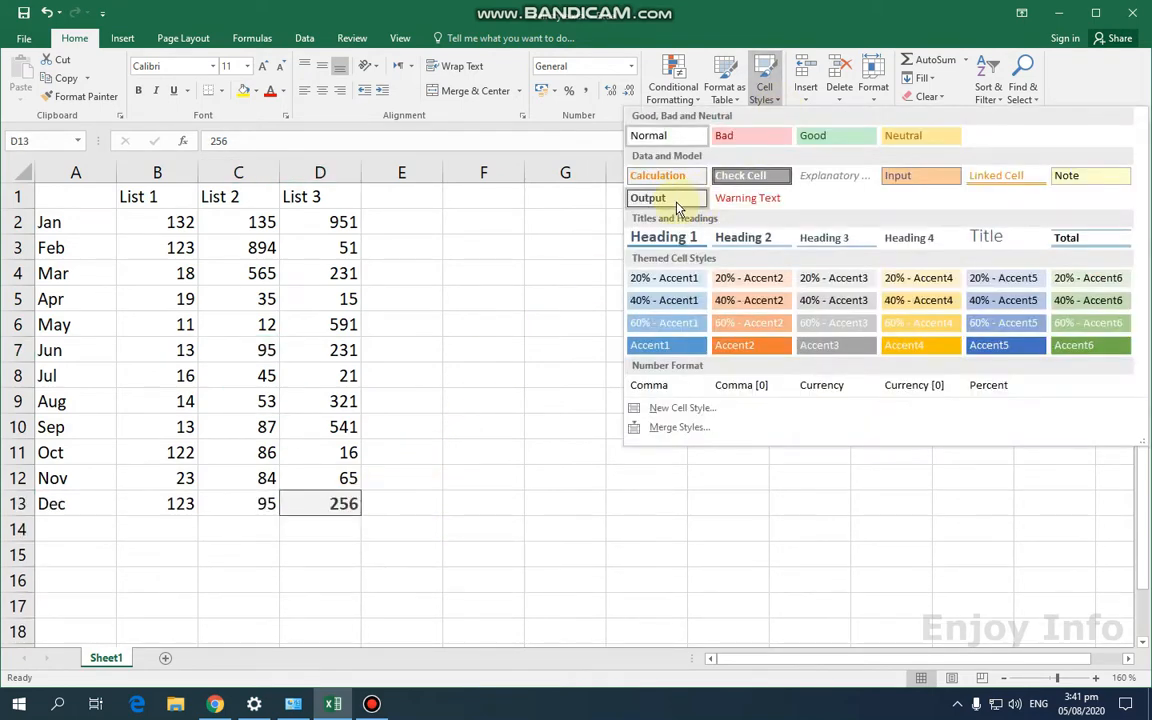
{"action": "left_click", "coordinate": [677, 207]}
{"action": "left_click", "coordinate": [488, 448]}
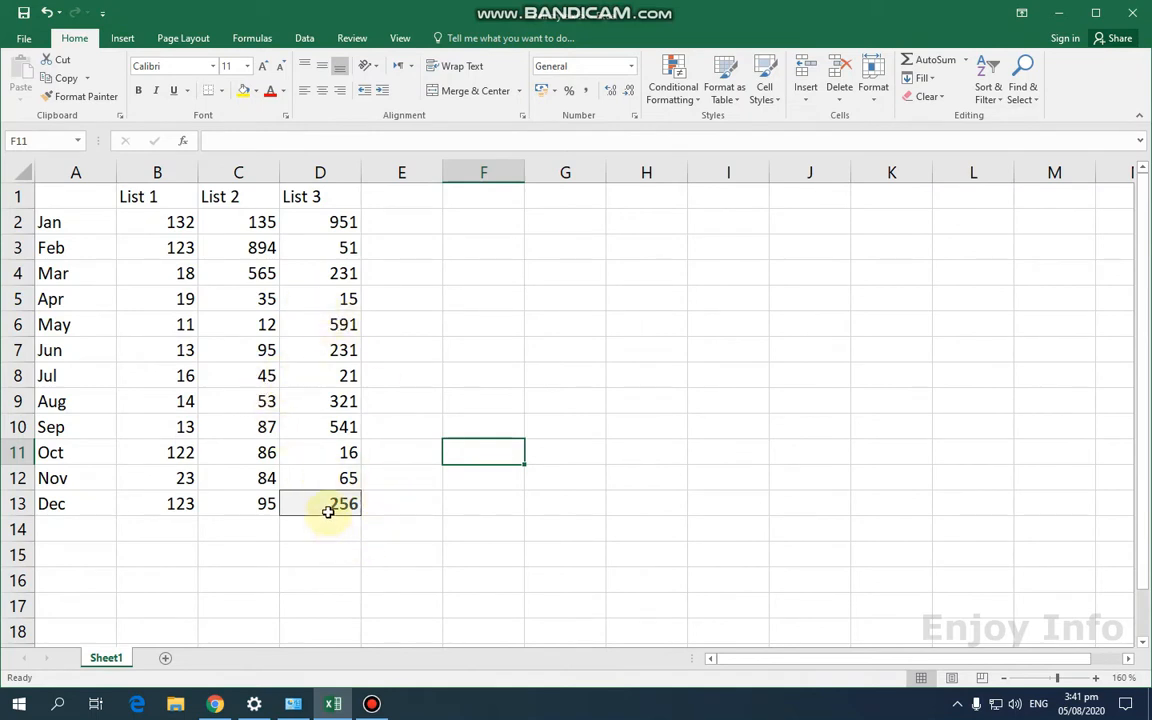
{"action": "left_click", "coordinate": [46, 12]}
{"action": "left_click", "coordinate": [470, 398]}
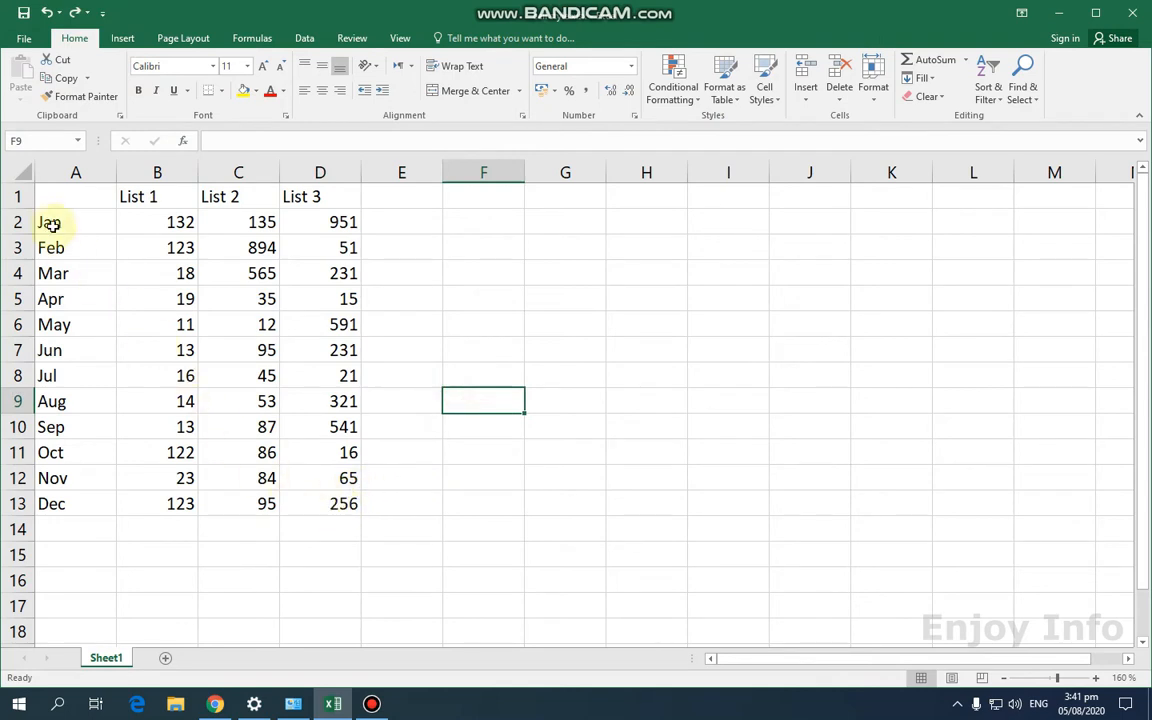
- Select A1:D13 and preview the themed cell styles on it without applying one
{"action": "left_click_drag", "start_coordinate": [57, 196], "coordinate": [334, 499]}
{"action": "left_click", "coordinate": [765, 92]}
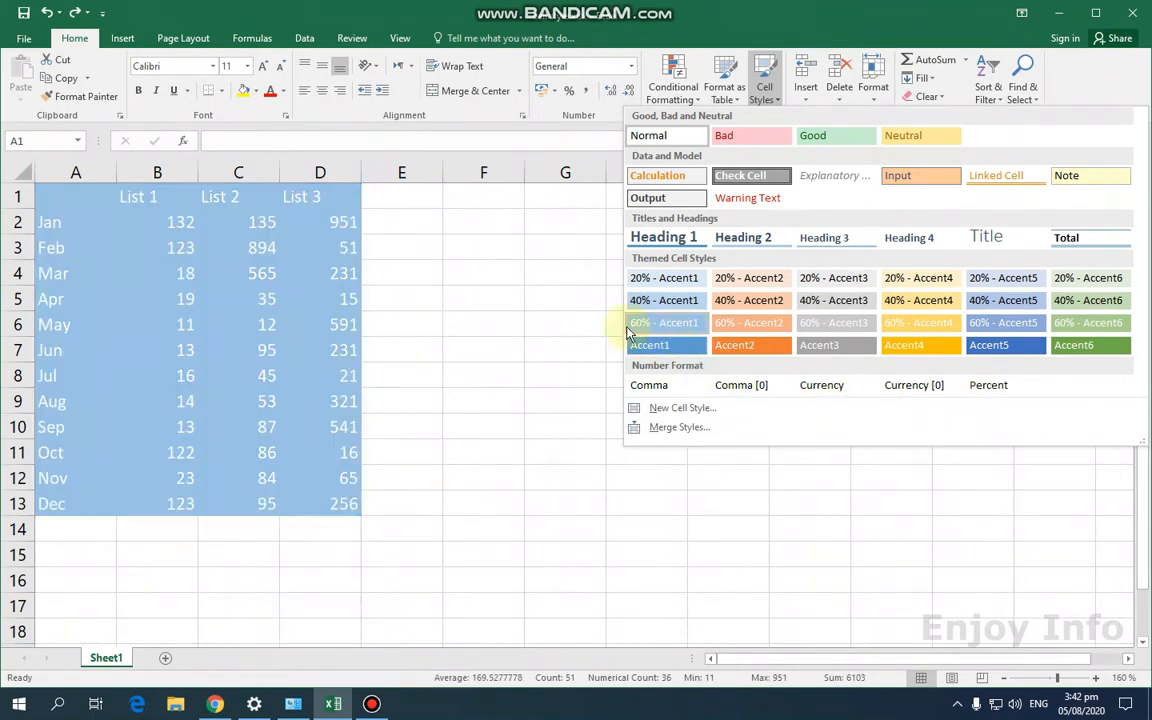
{"action": "left_click", "coordinate": [527, 316]}
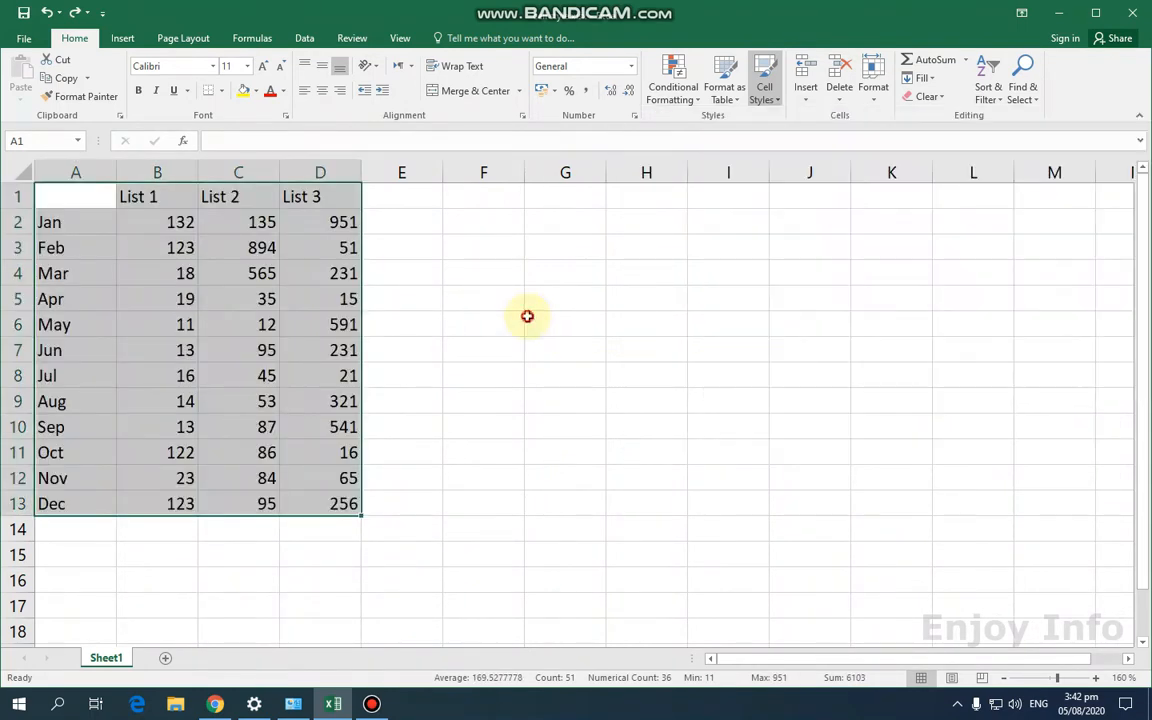
- Format the selected range A1:D13 as a table with headers in the blue Dark style
{"action": "left_click", "coordinate": [735, 106]}
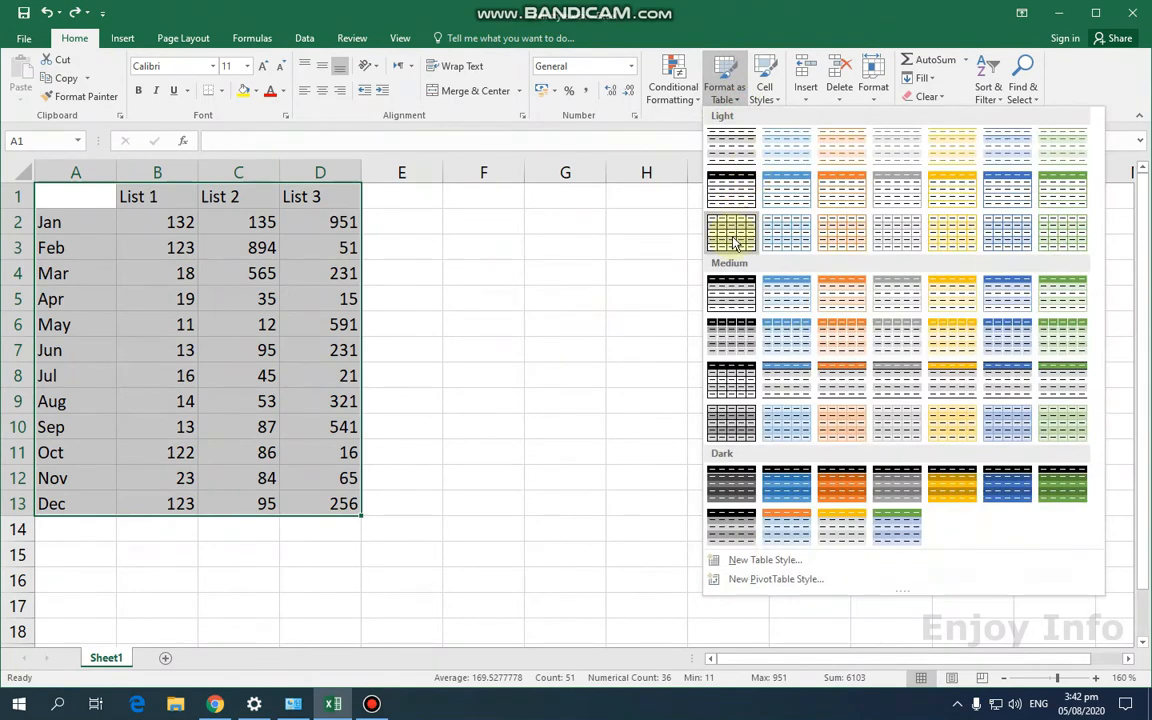
{"action": "left_click", "coordinate": [793, 486]}
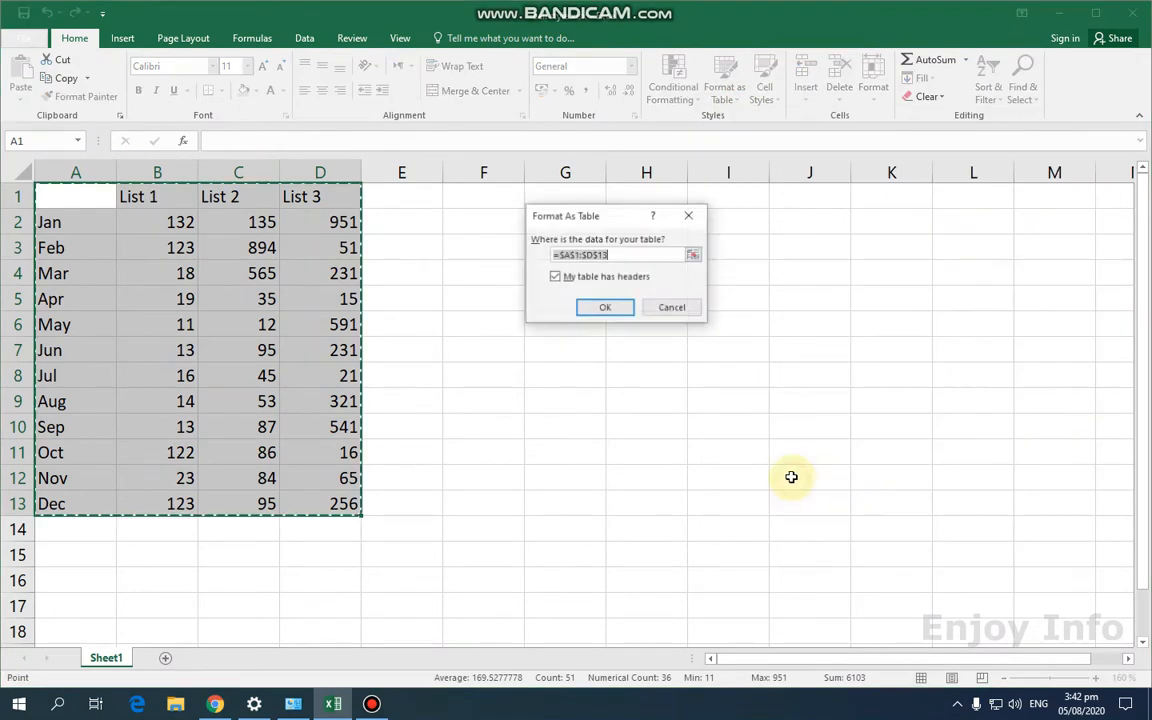
{"action": "left_click", "coordinate": [596, 306]}
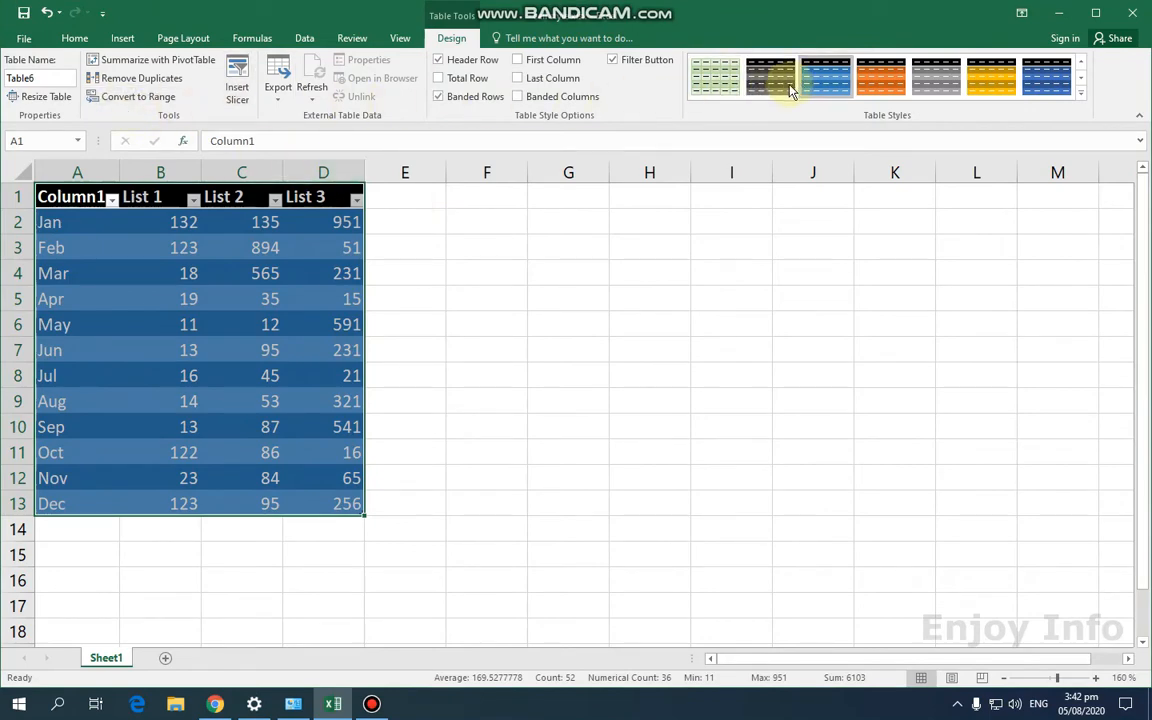
- Turn off the table's header row and turn on its total row
{"action": "left_click", "coordinate": [72, 38]}
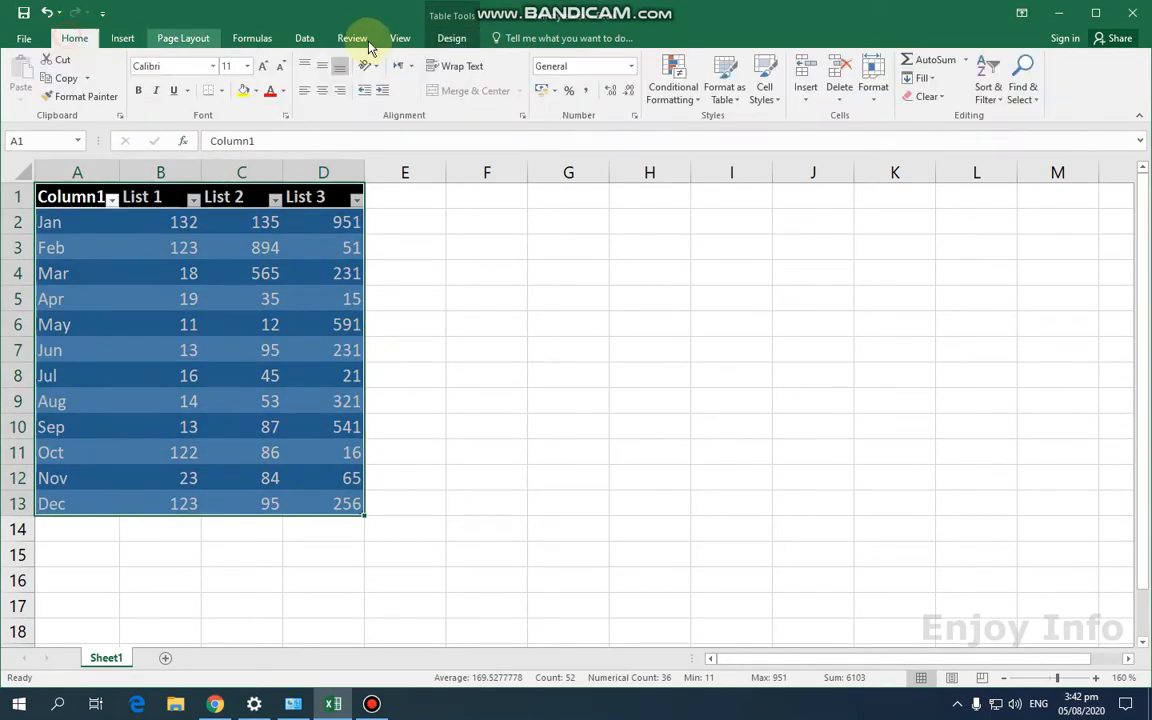
{"action": "left_click", "coordinate": [452, 40]}
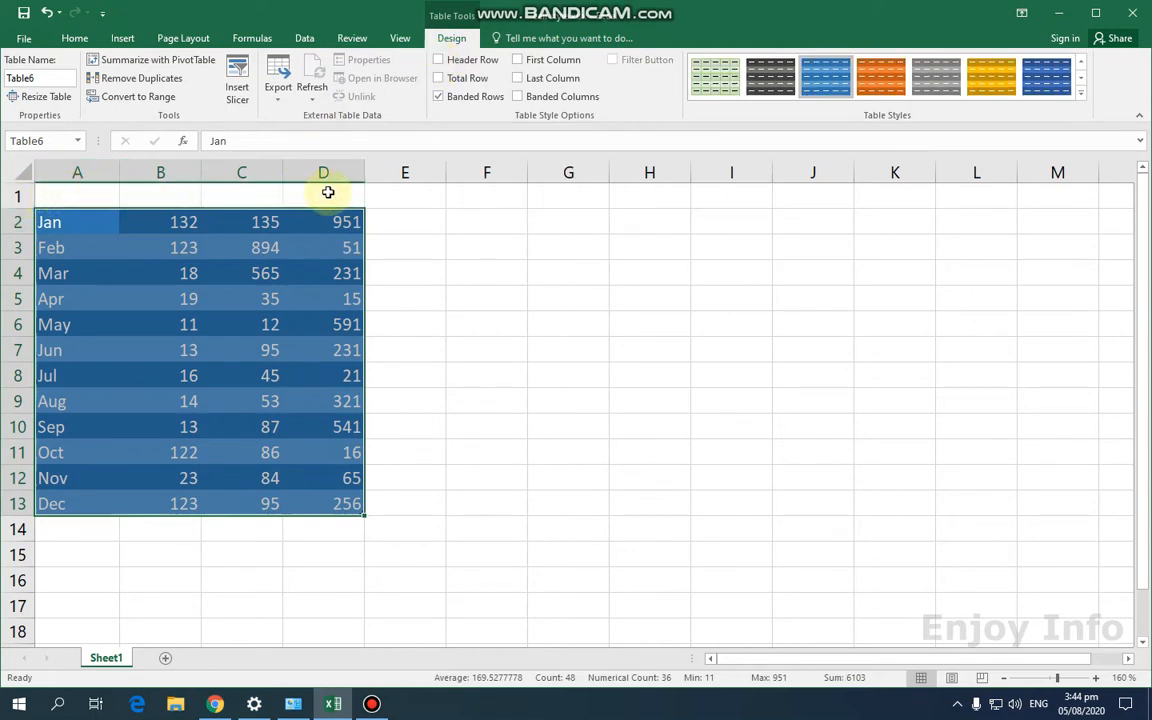
{"action": "left_click", "coordinate": [438, 79]}
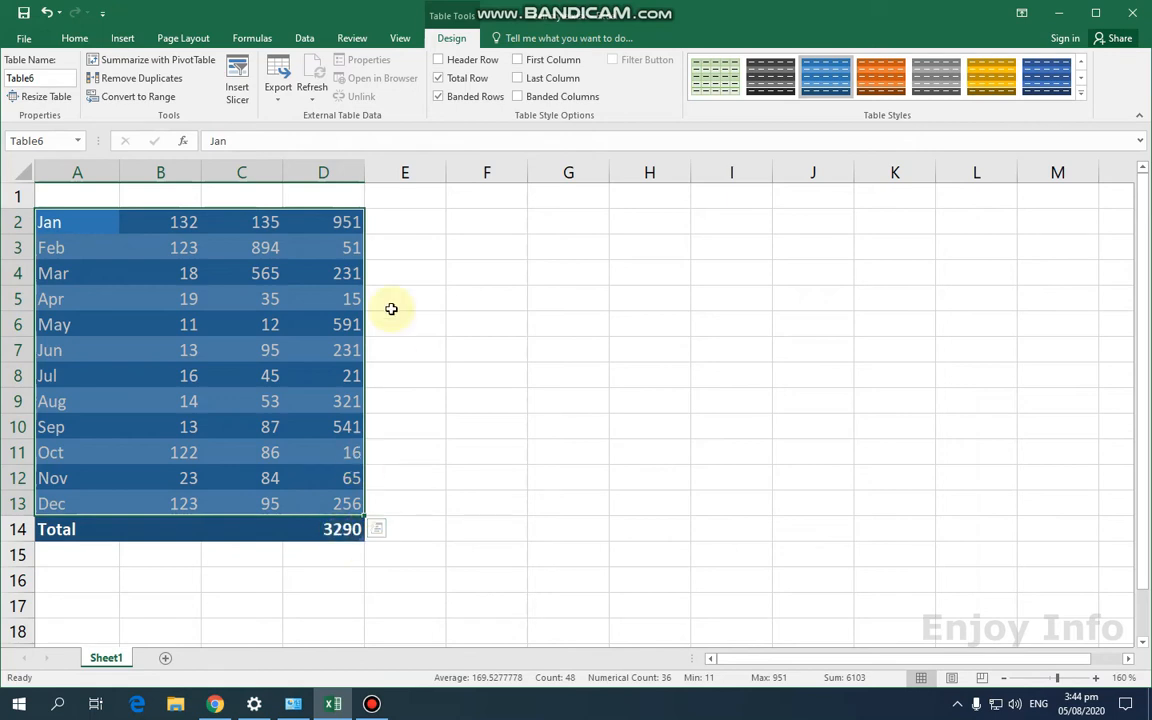
- Toggle the table's Banded Rows option off and on, and try the First Column option before undoing it
{"action": "left_click", "coordinate": [441, 104]}
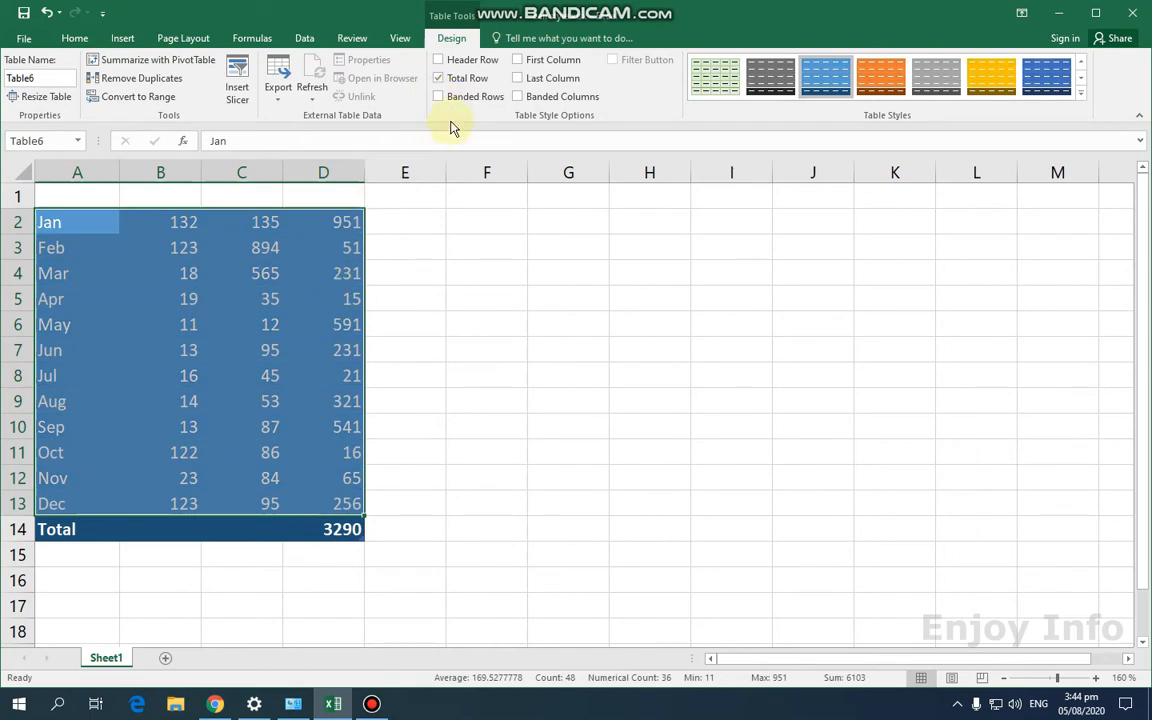
{"action": "left_click", "coordinate": [440, 100]}
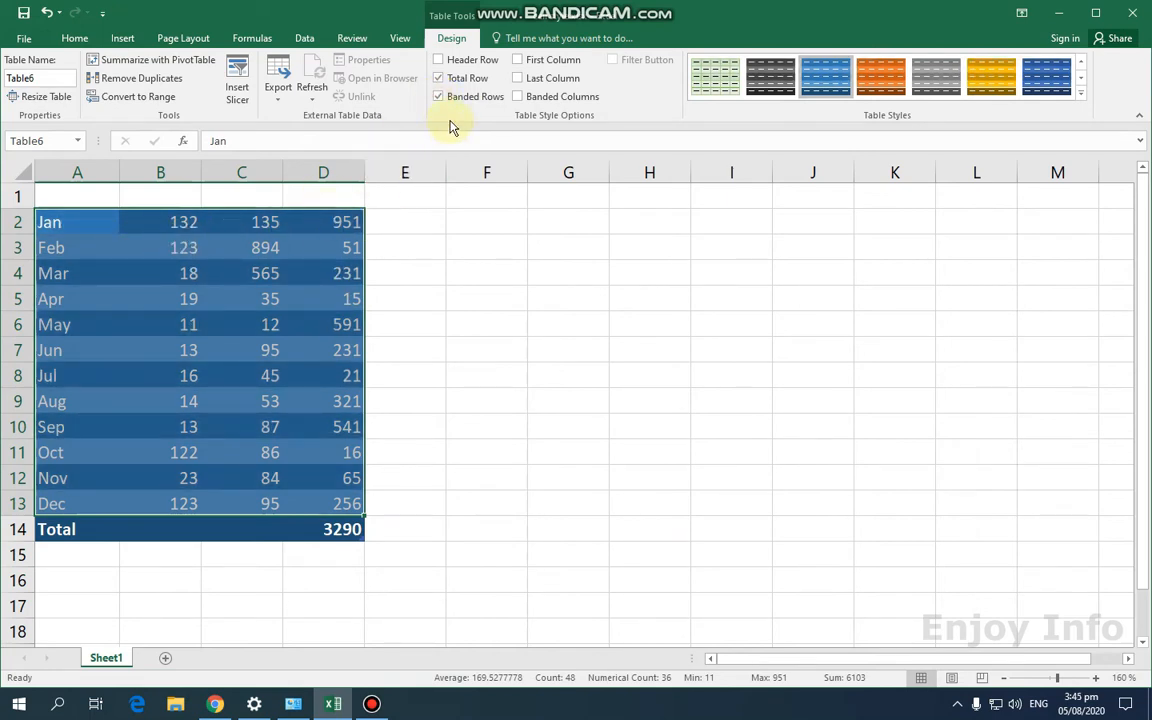
{"action": "left_click", "coordinate": [518, 62]}
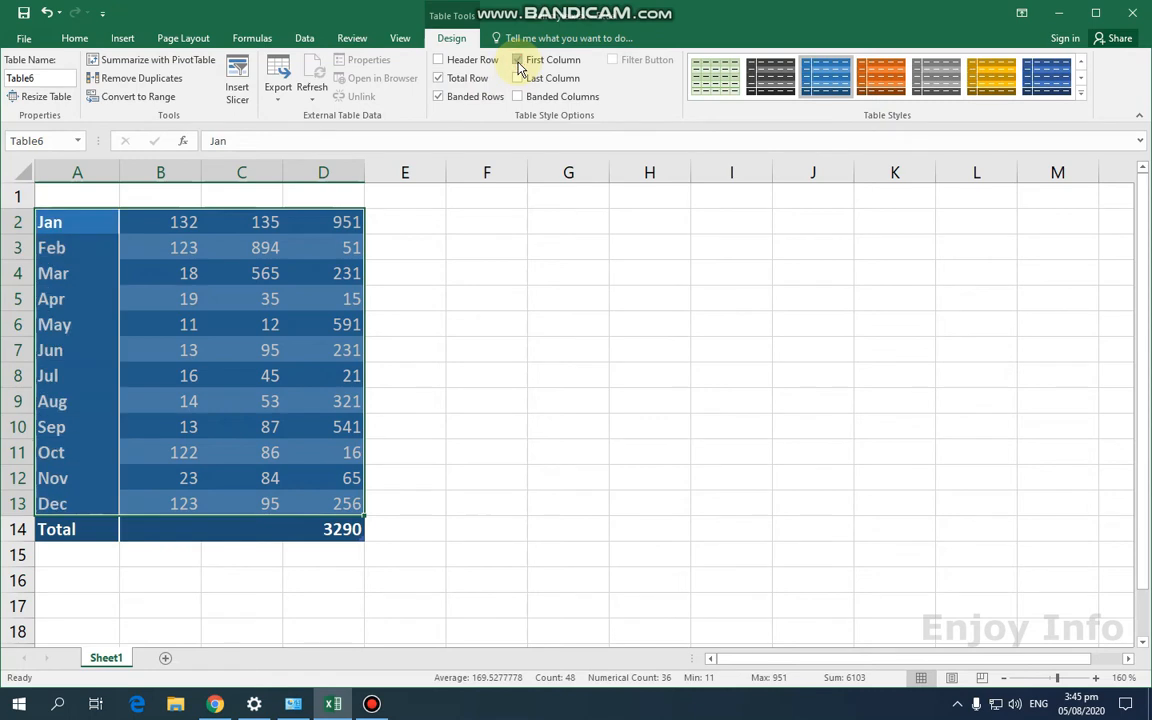
{"action": "left_click_drag", "start_coordinate": [568, 378], "coordinate": [605, 360]}
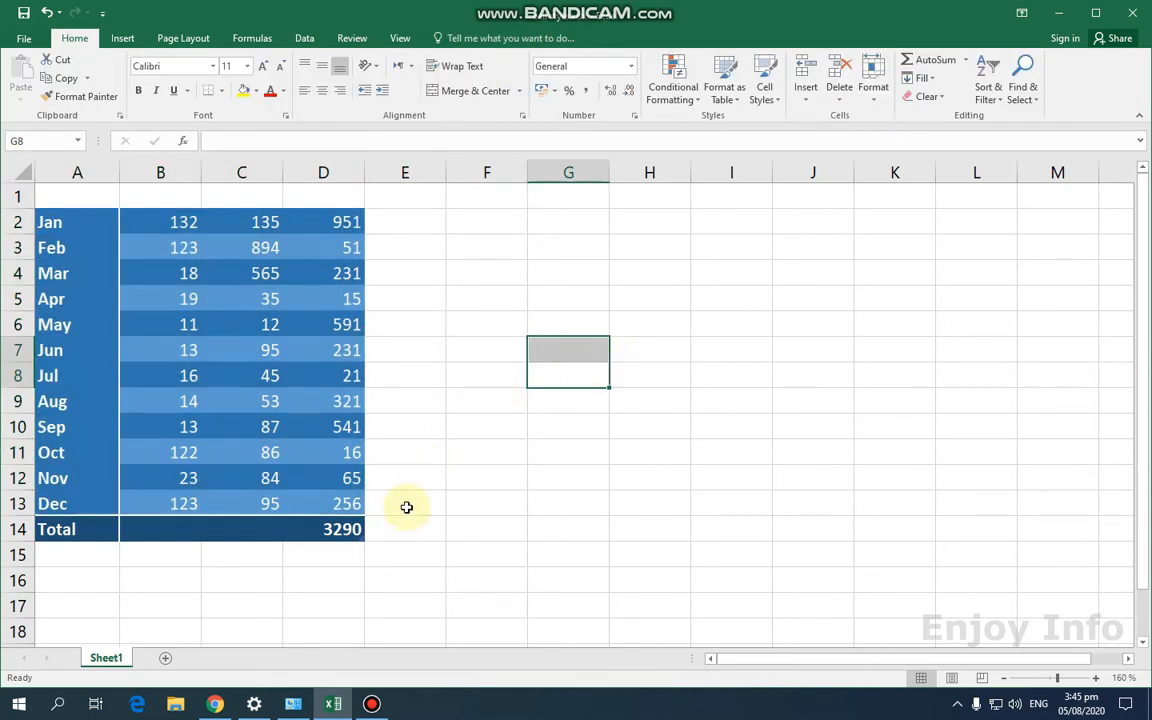
{"action": "key", "text": "ctrl+z"}
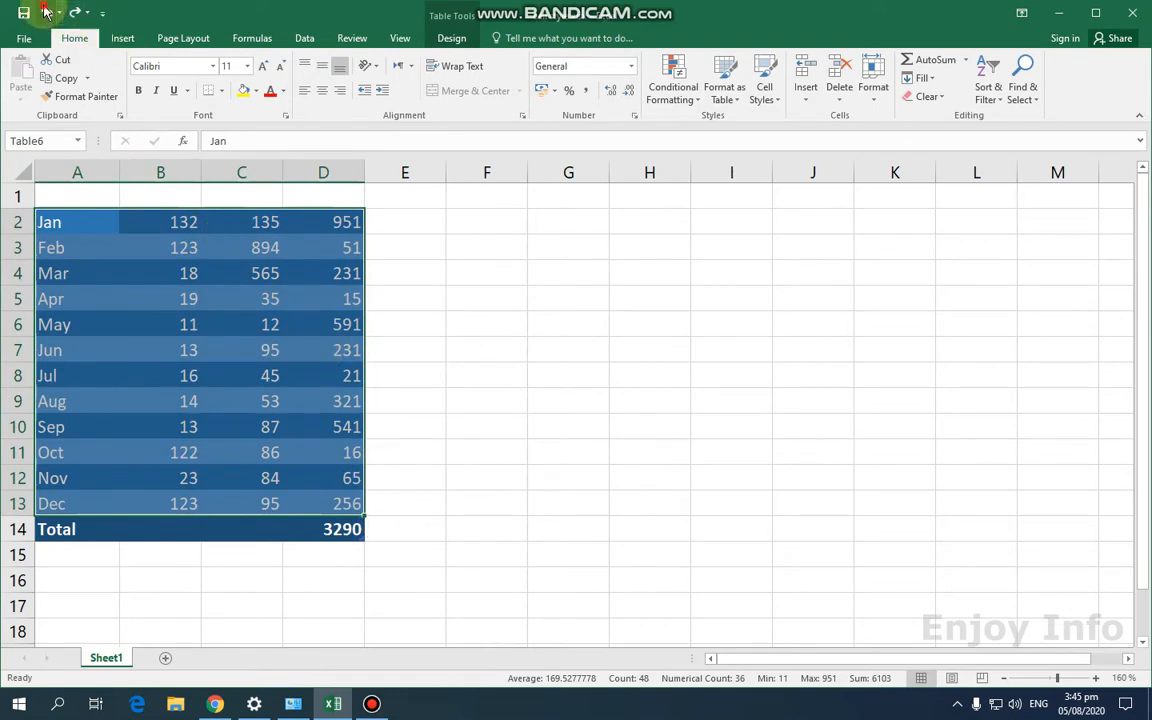
- Undo the table's recent header row and total row changes
{"action": "left_click", "coordinate": [45, 12]}
{"action": "left_click", "coordinate": [45, 12]}
{"action": "left_click", "coordinate": [45, 12]}
{"action": "left_click", "coordinate": [45, 12]}
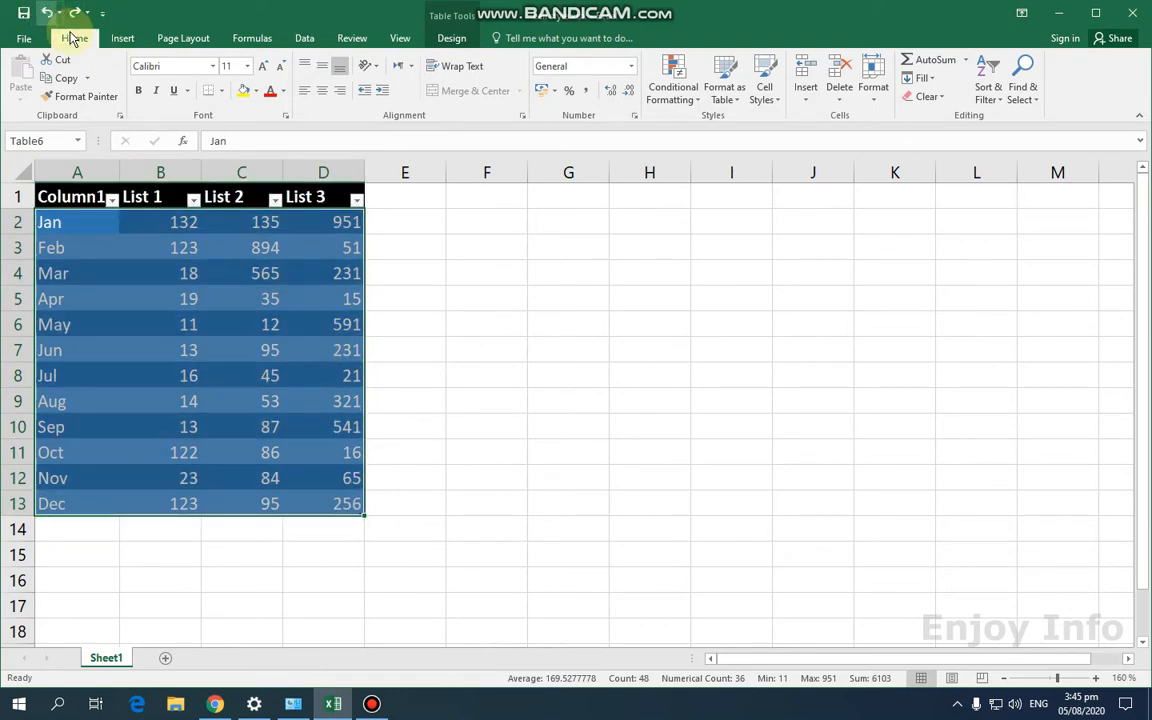
- Apply the Light table style with the solid black header to the table range A1:D13
{"action": "left_click", "coordinate": [421, 443]}
{"action": "left_click_drag", "start_coordinate": [354, 505], "coordinate": [10, 146]}
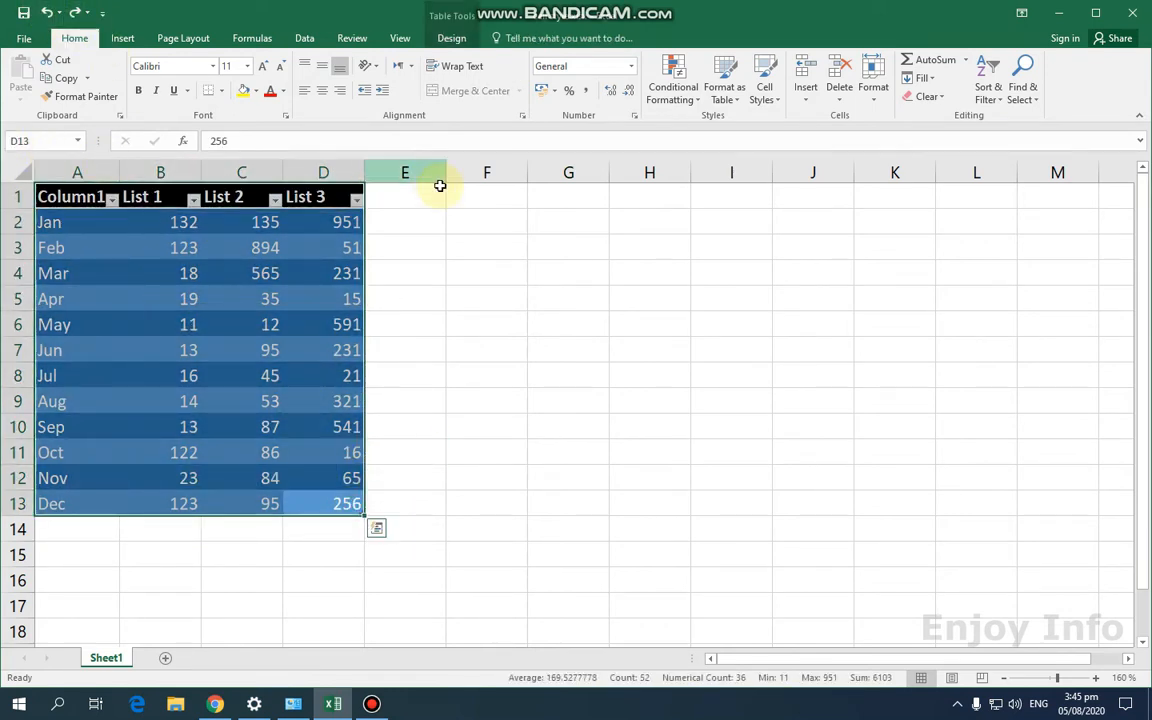
{"action": "left_click", "coordinate": [724, 85]}
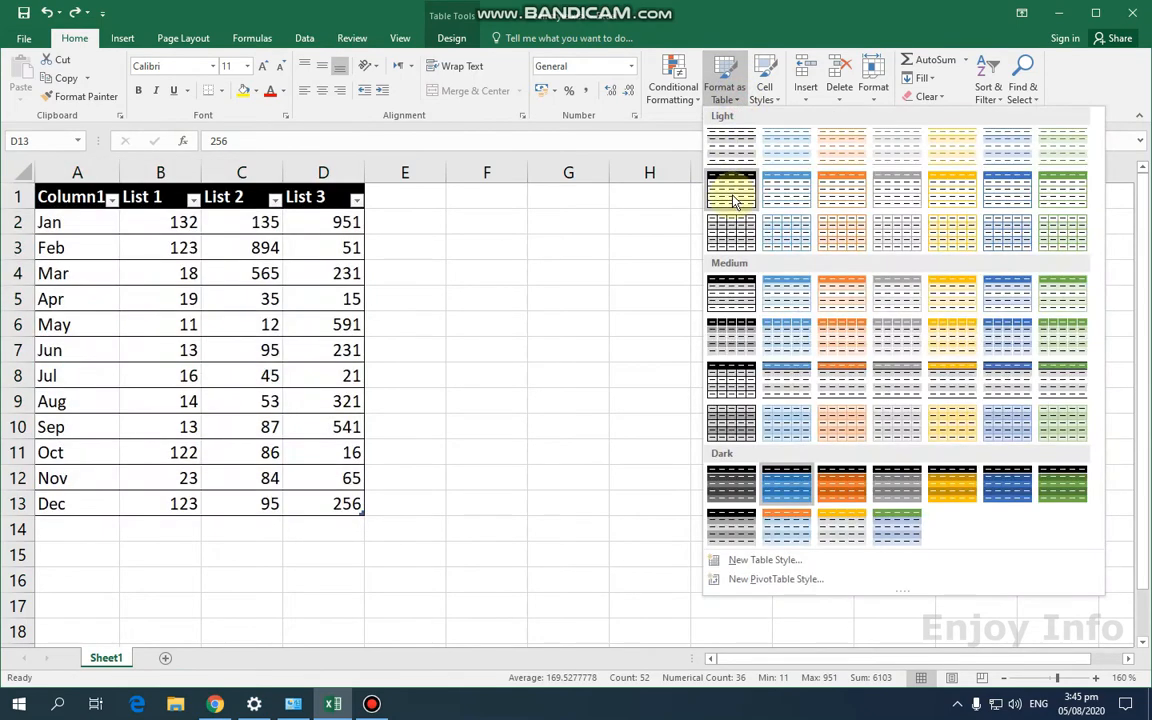
{"action": "left_click", "coordinate": [732, 200]}
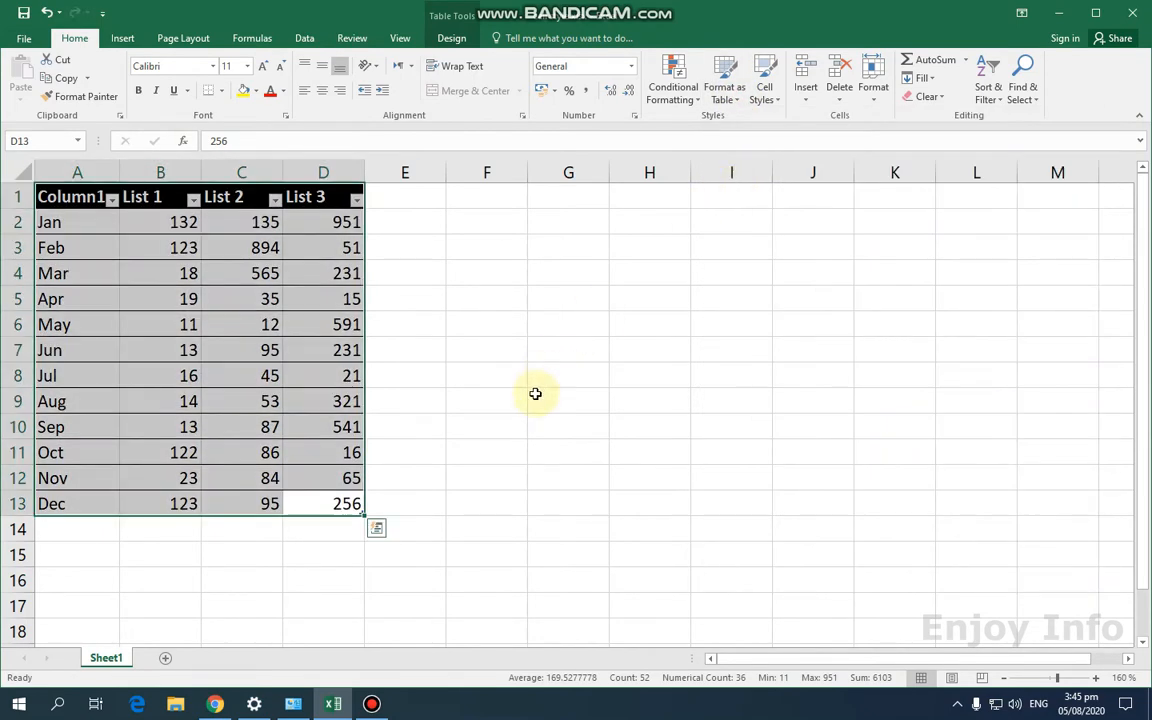
- Turn off the header row of the black Light table and turn on its total row
{"action": "left_click", "coordinate": [451, 38]}
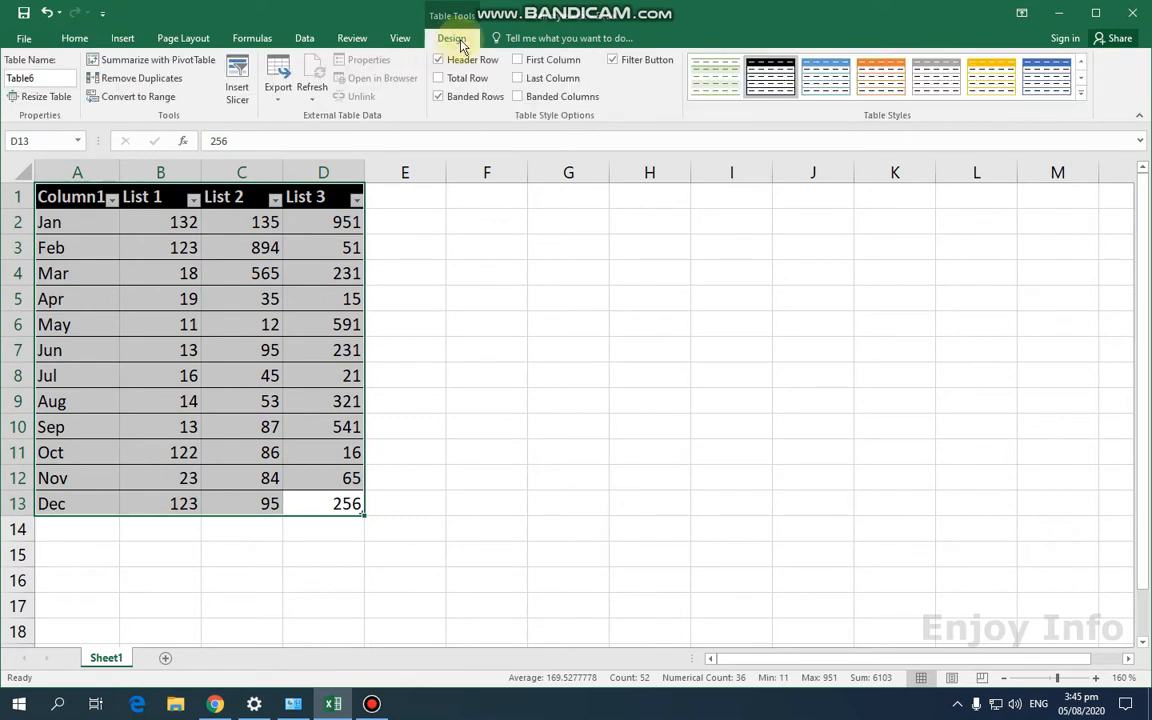
{"action": "left_click", "coordinate": [439, 60]}
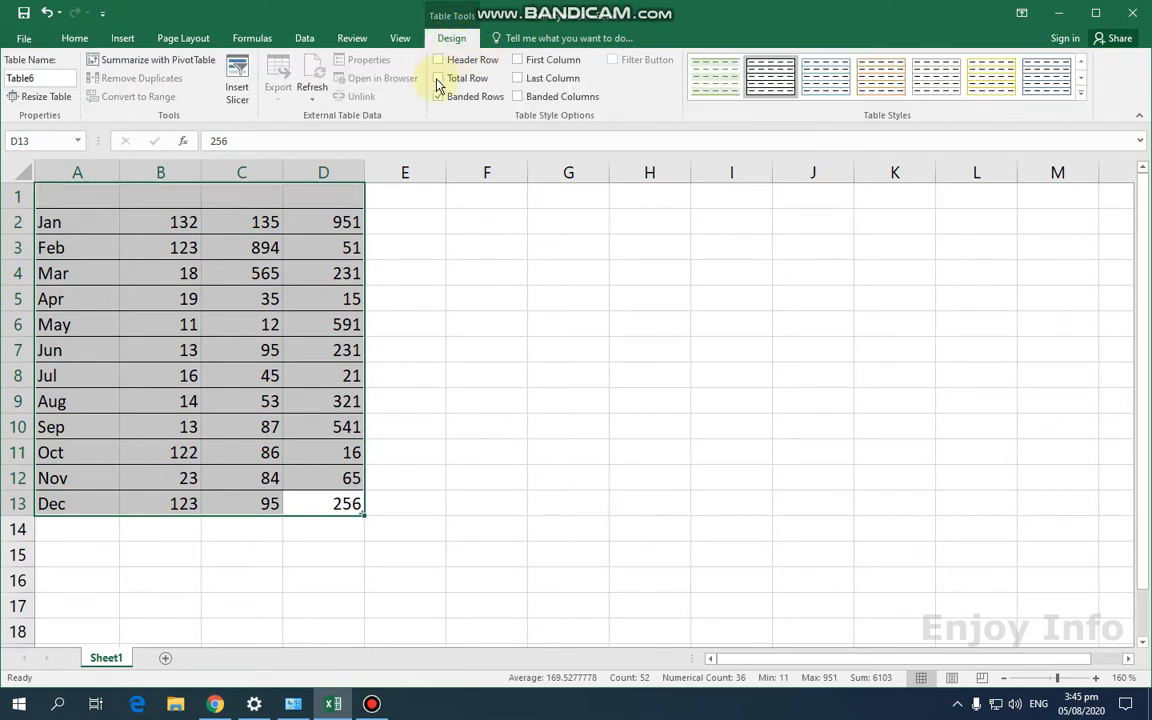
{"action": "left_click", "coordinate": [437, 80]}
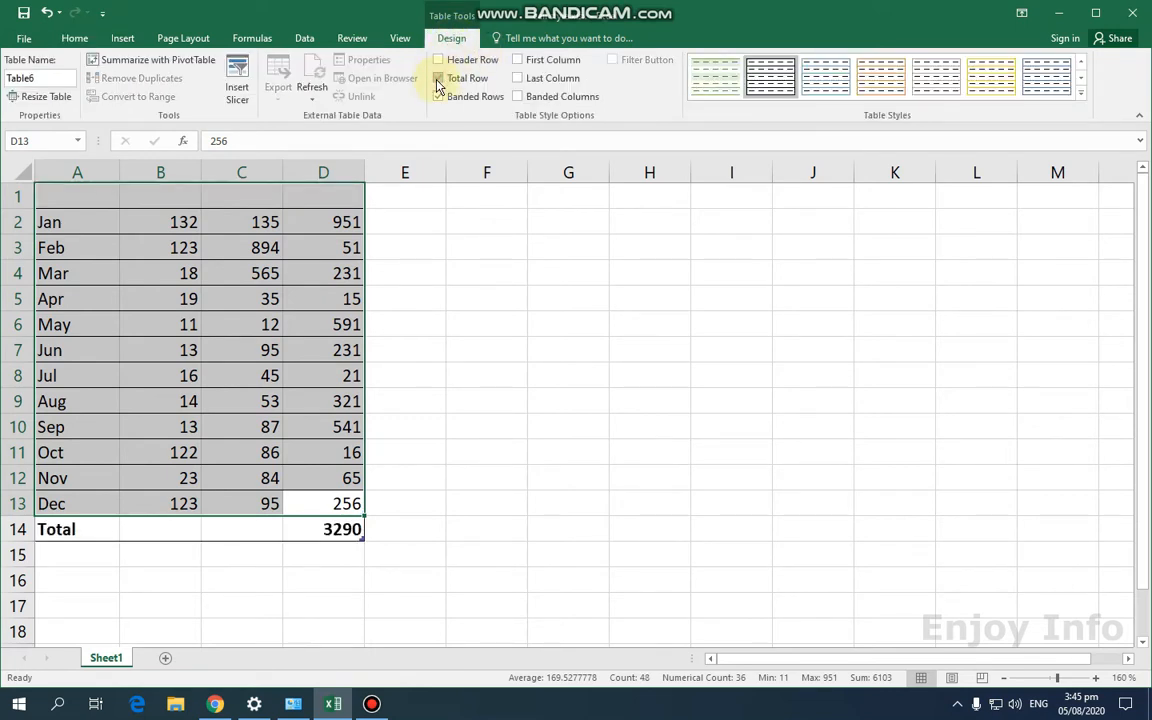
- Compare the table with Banded Rows off and on, and leave Banded Rows turned off
{"action": "left_click", "coordinate": [438, 97]}
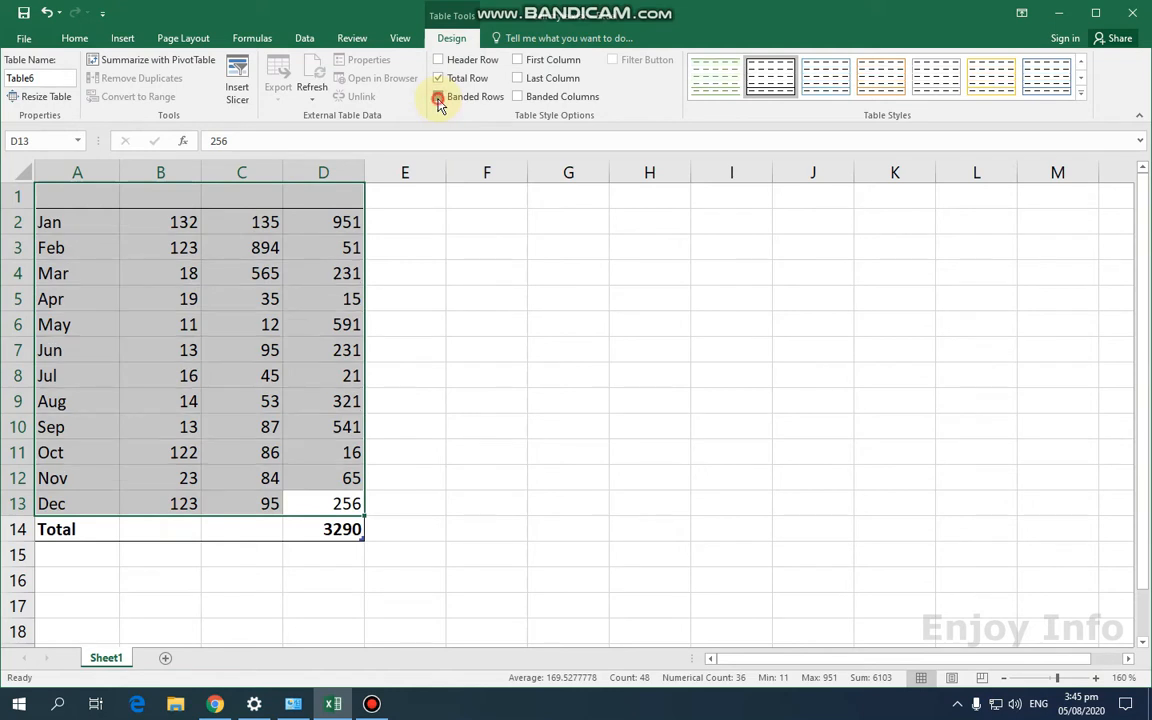
{"action": "left_click", "coordinate": [438, 97]}
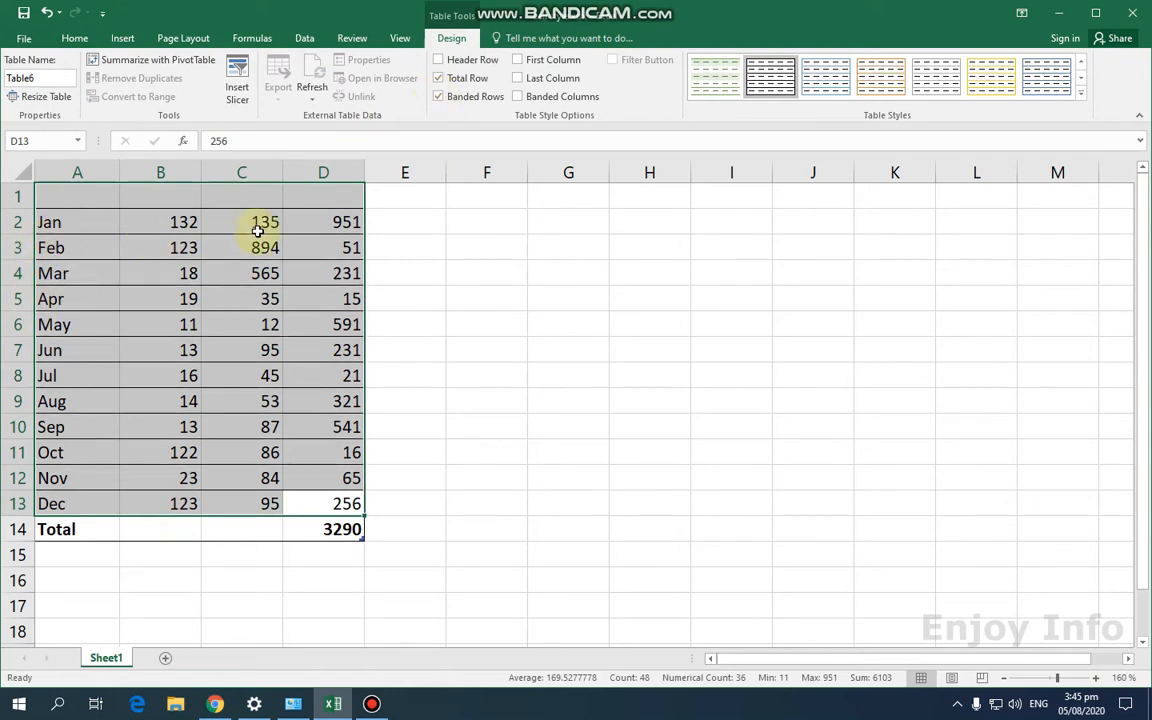
{"action": "left_click", "coordinate": [456, 273]}
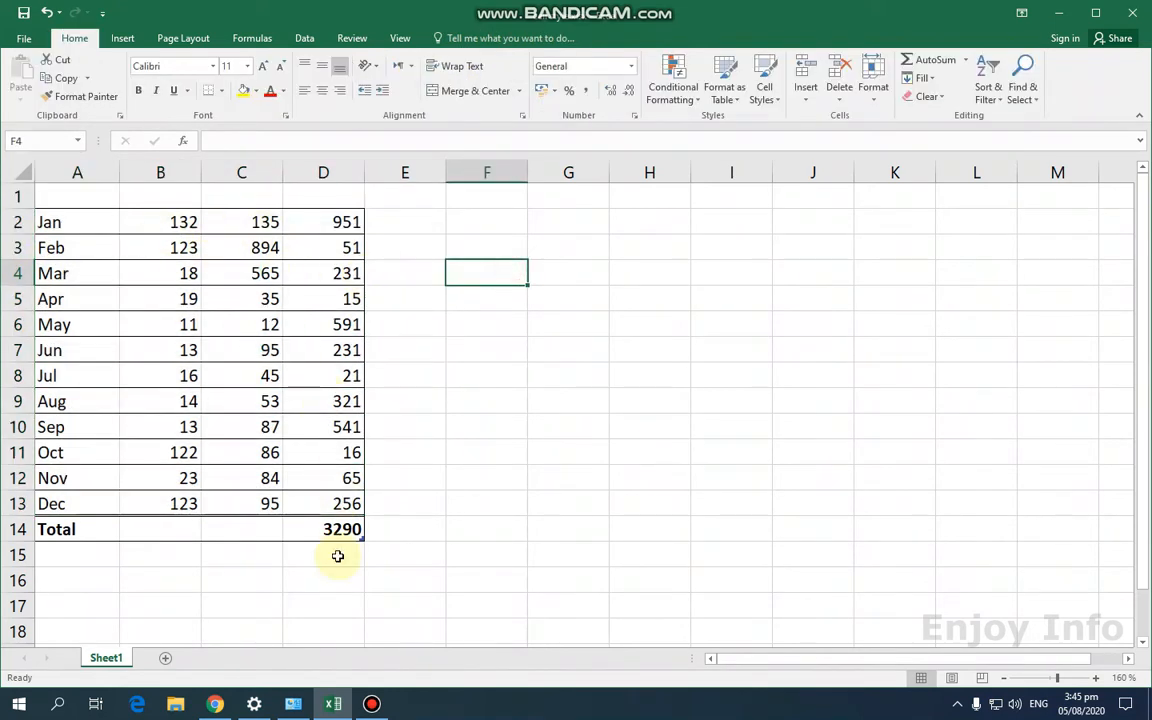
{"action": "left_click_drag", "start_coordinate": [347, 530], "coordinate": [3, 209]}
{"action": "left_click", "coordinate": [450, 38]}
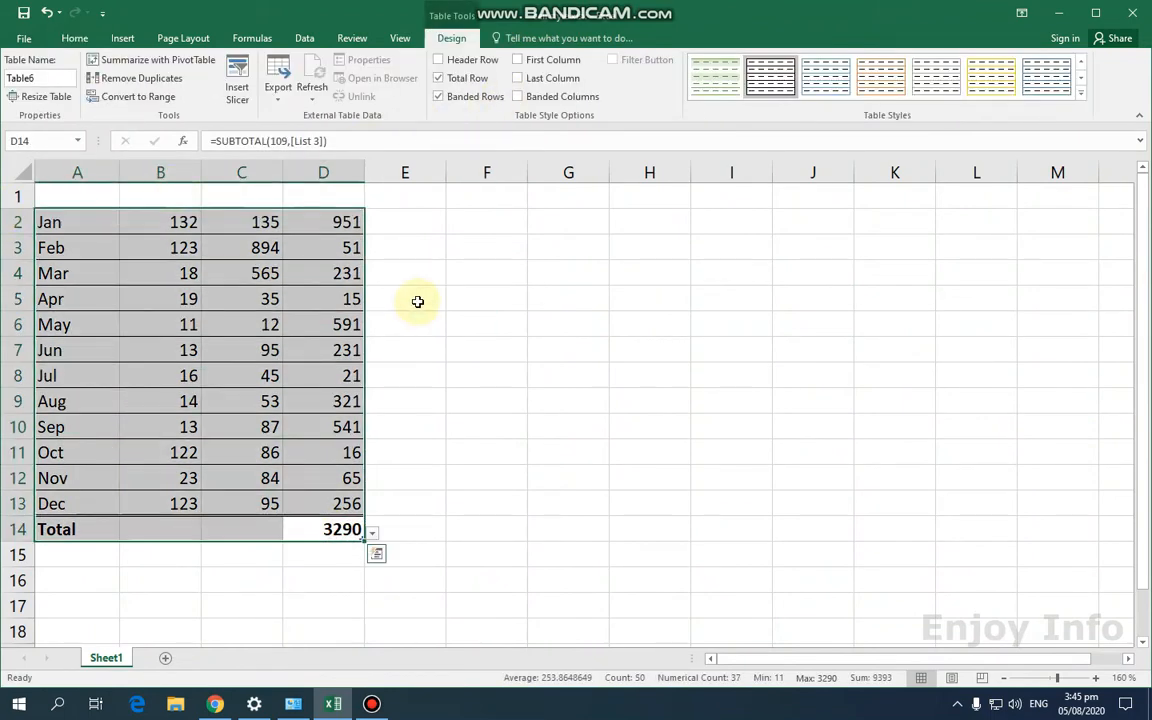
{"action": "left_click", "coordinate": [414, 535]}
{"action": "left_click_drag", "start_coordinate": [346, 525], "coordinate": [4, 187]}
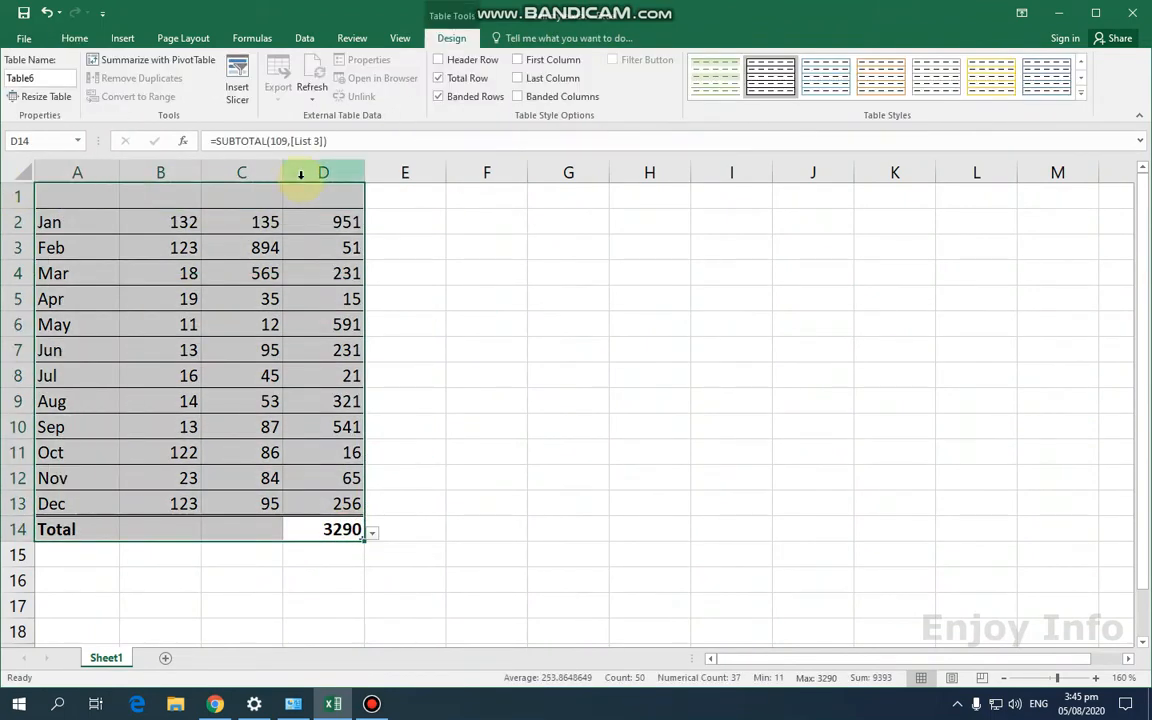
{"action": "left_click", "coordinate": [436, 97]}
{"action": "left_click", "coordinate": [500, 280]}
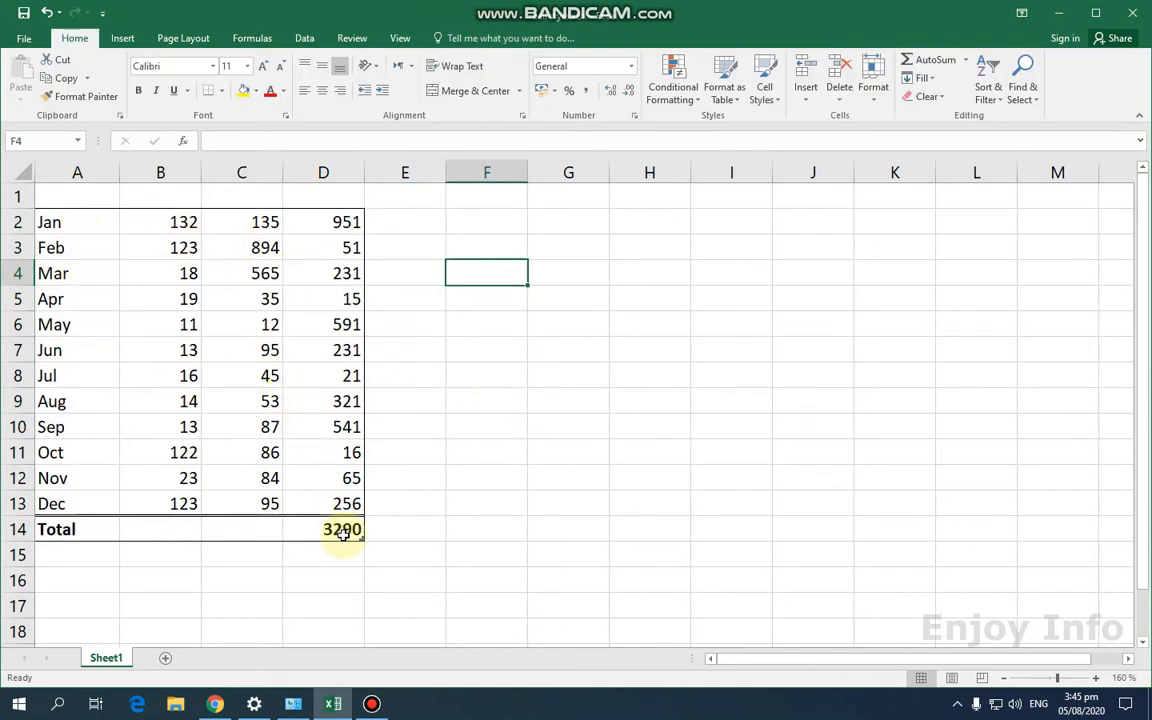
- Turn the table's header row back on and enable its First Column and Last Column options
{"action": "left_click_drag", "start_coordinate": [337, 527], "coordinate": [42, 74]}
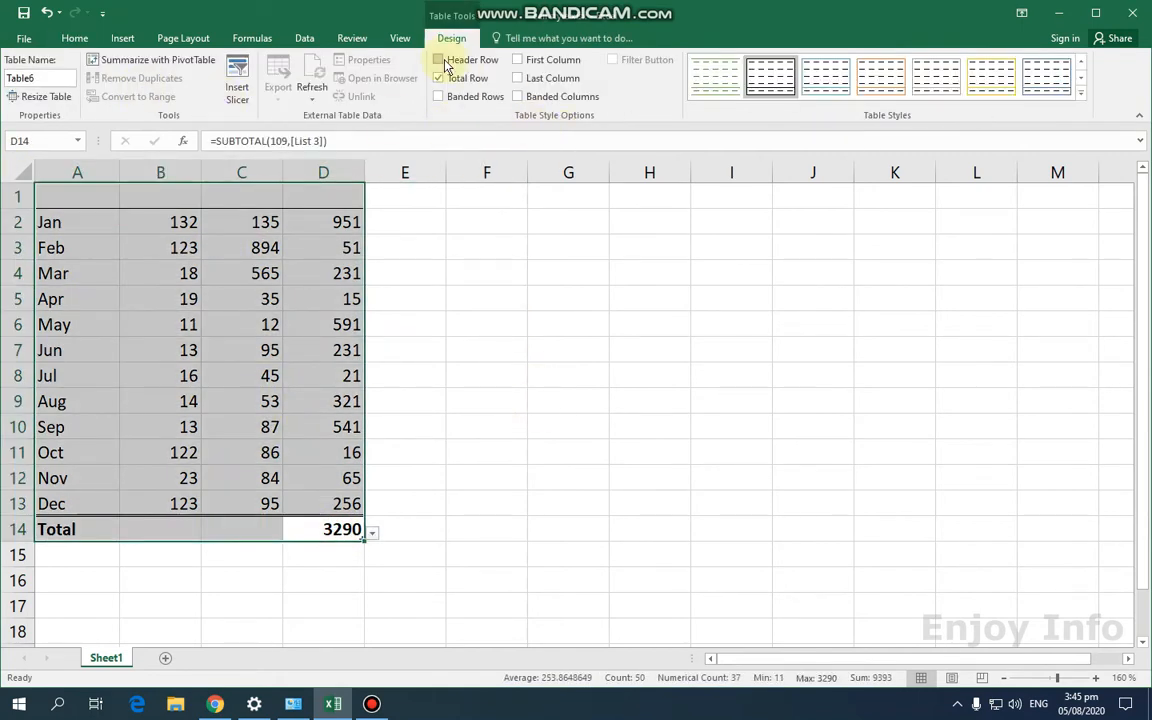
{"action": "left_click", "coordinate": [438, 62]}
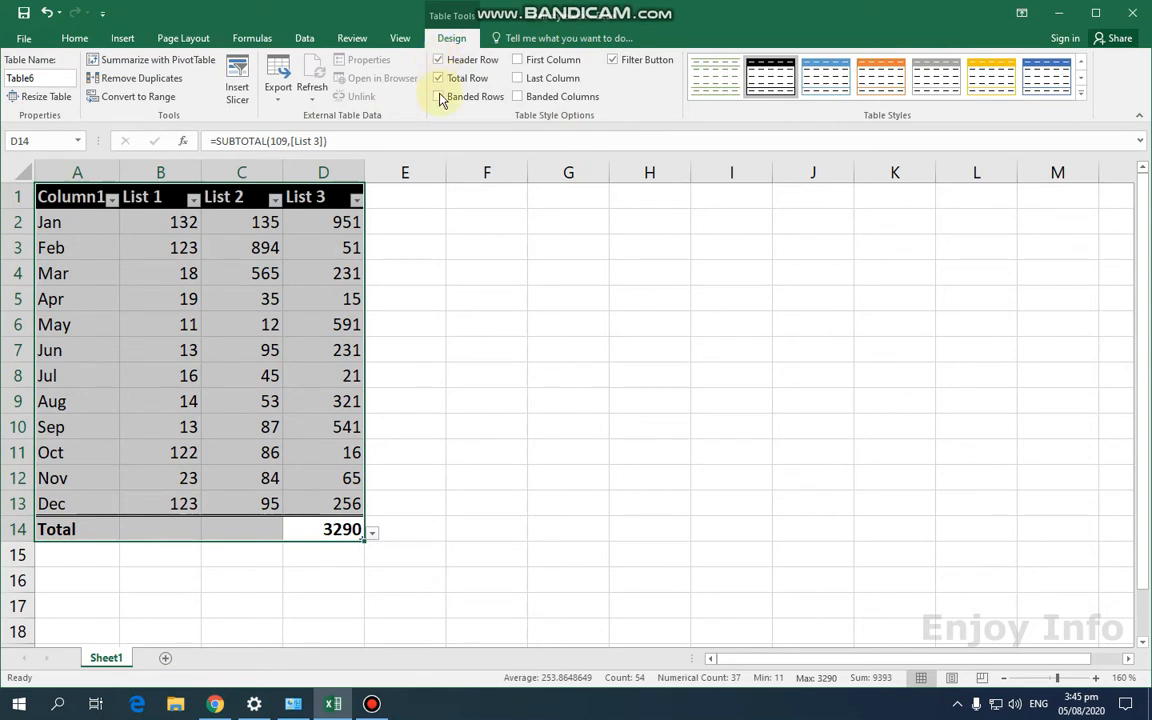
{"action": "left_click", "coordinate": [520, 62]}
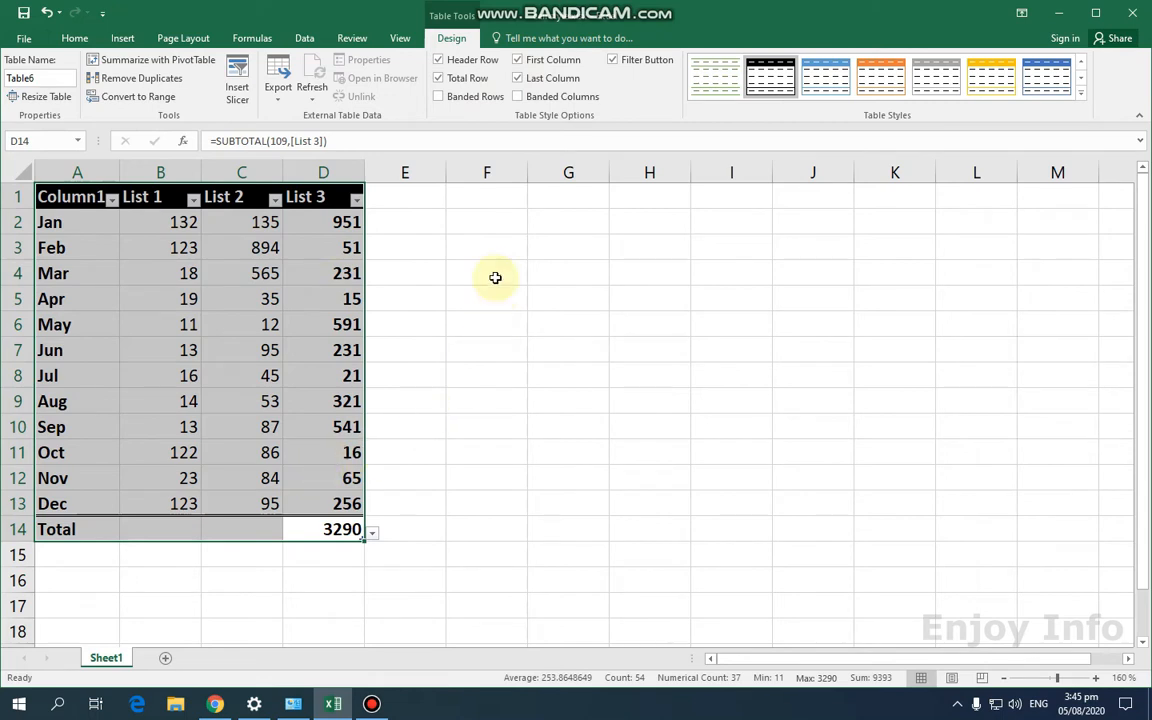
- Convert the table to a normal range, check header cells A1 to D1, and undo the conversion
{"action": "left_click", "coordinate": [157, 108]}
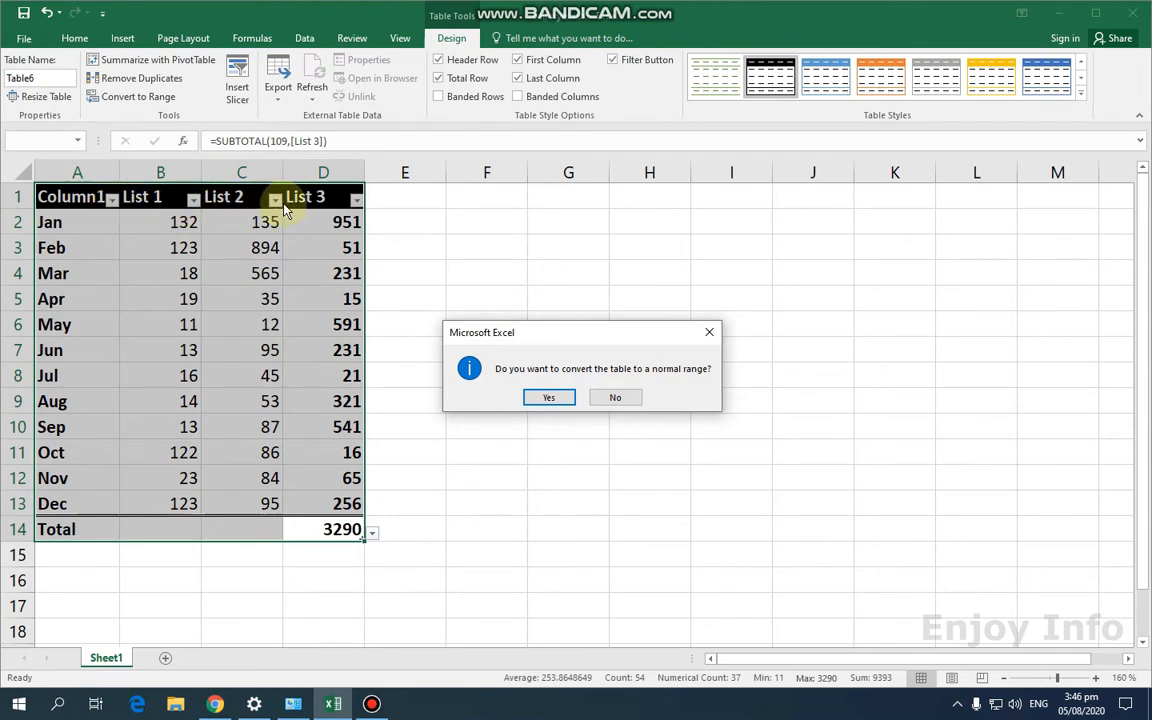
{"action": "left_click", "coordinate": [531, 396]}
{"action": "left_click_drag", "start_coordinate": [490, 427], "coordinate": [458, 334]}
{"action": "left_click", "coordinate": [93, 193]}
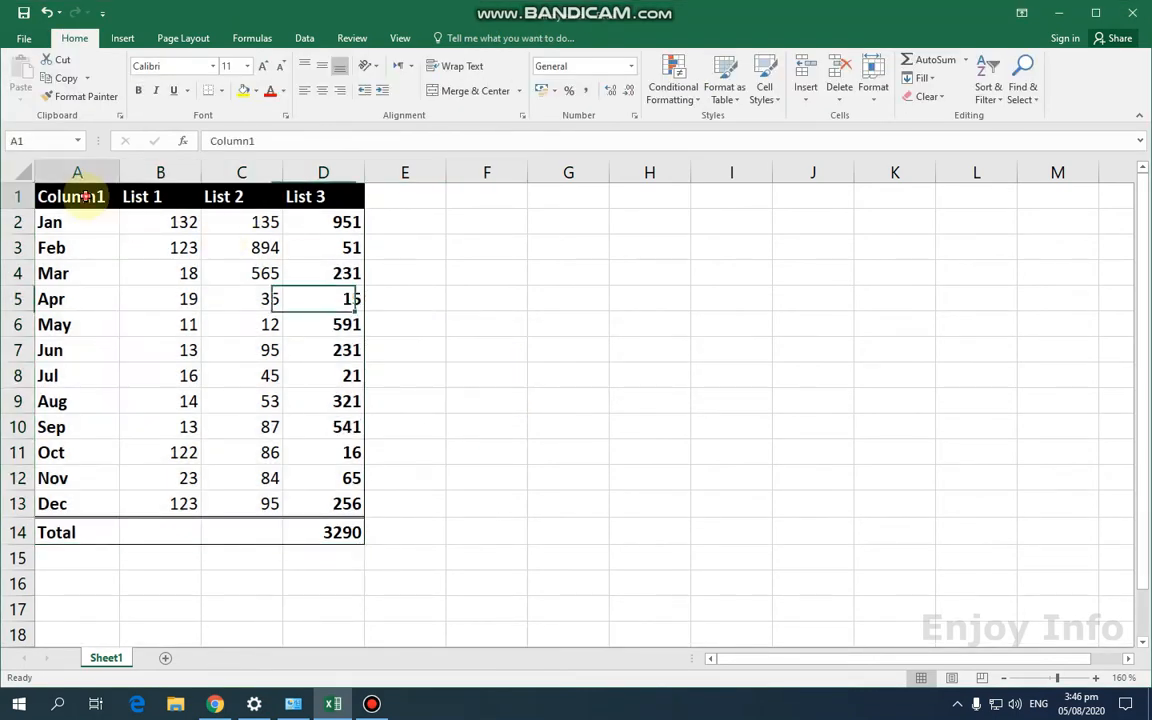
{"action": "left_click", "coordinate": [162, 195]}
{"action": "left_click", "coordinate": [251, 199]}
{"action": "left_click", "coordinate": [321, 198]}
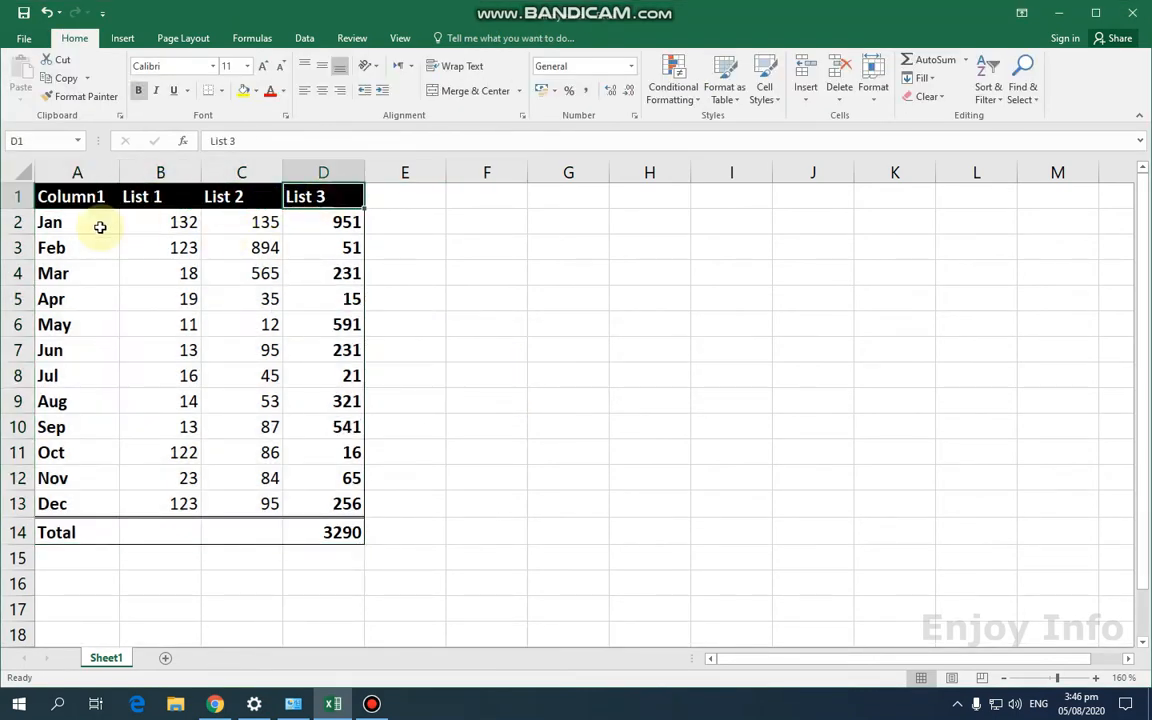
{"action": "key", "text": "ctrl+z"}
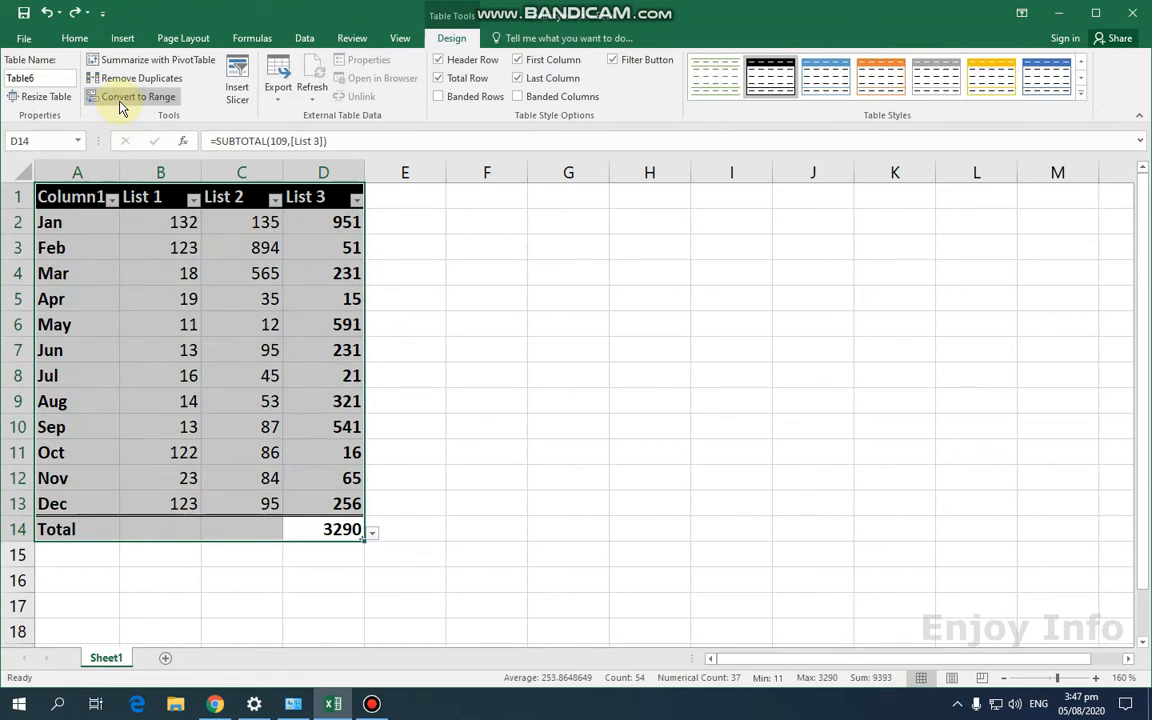
- Convert the table A1:D14 to a normal range again
{"action": "left_click", "coordinate": [120, 107]}
{"action": "left_click", "coordinate": [543, 400]}
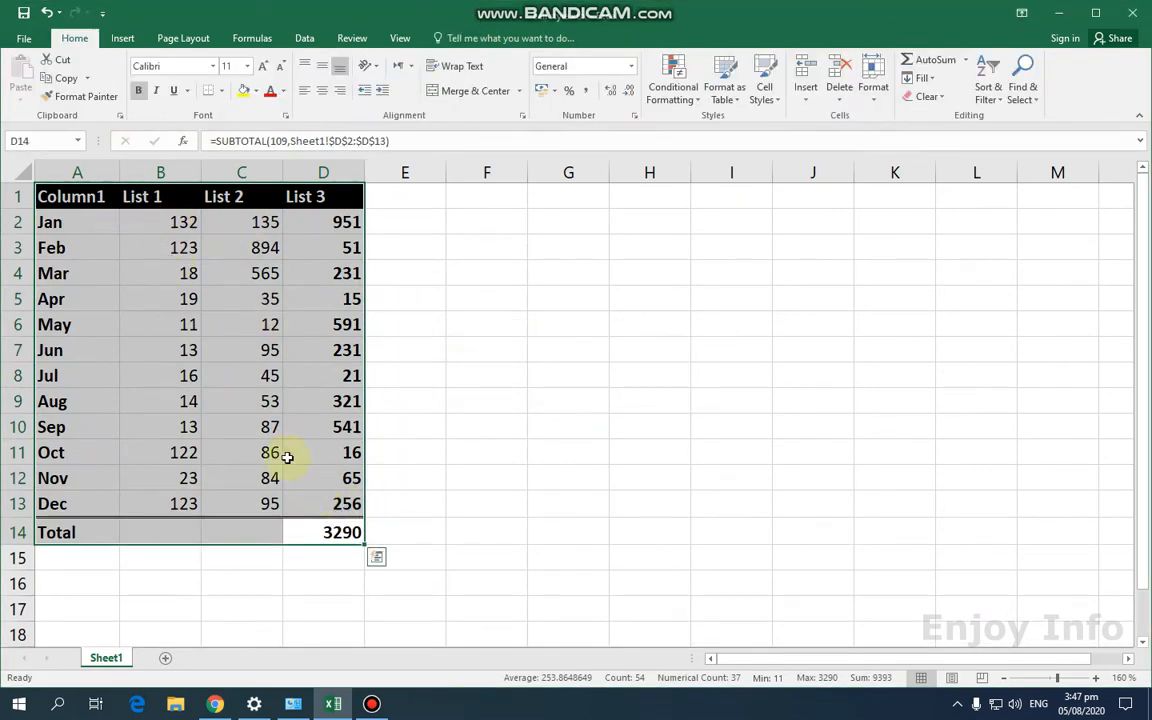
{"action": "left_click", "coordinate": [430, 420]}
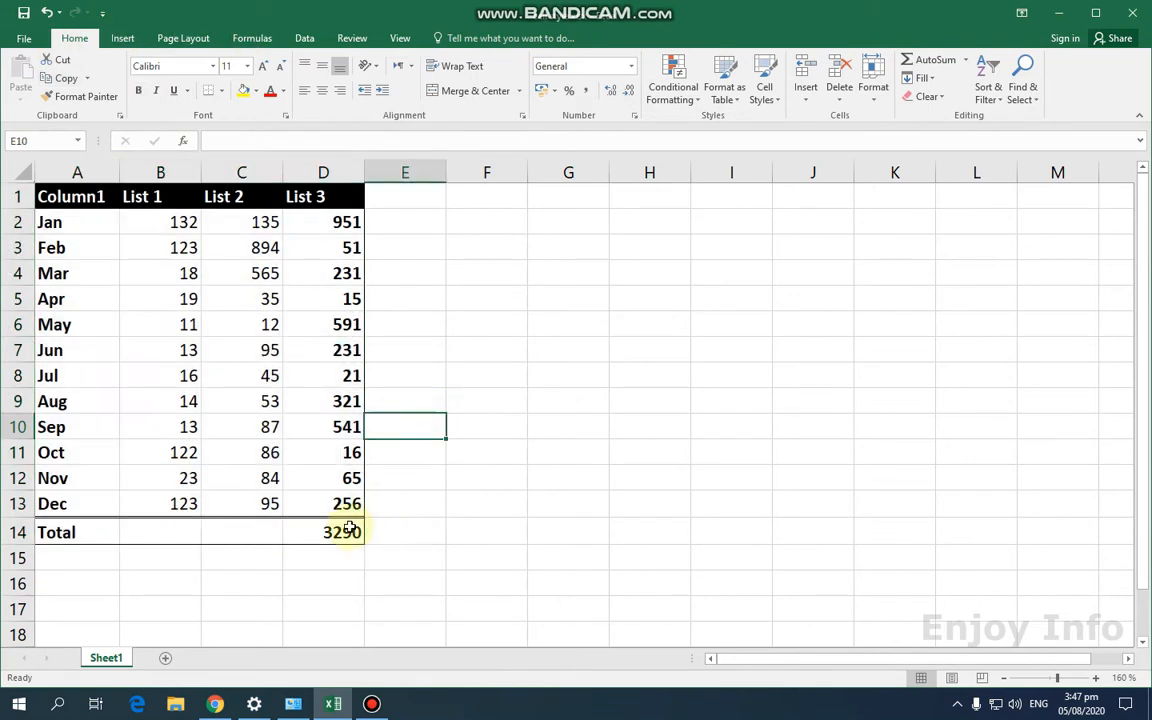
- Format the range A1:D14 as a table with headers in the blue Medium style
{"action": "left_click_drag", "start_coordinate": [350, 530], "coordinate": [20, 156]}
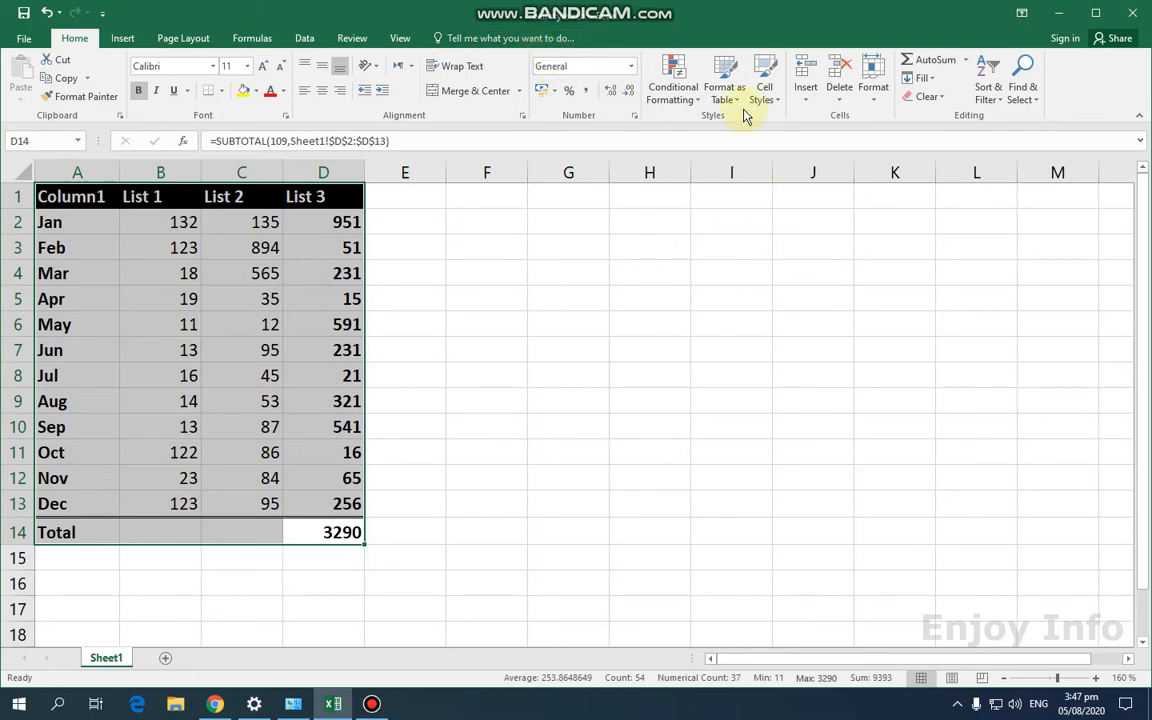
{"action": "left_click", "coordinate": [727, 75]}
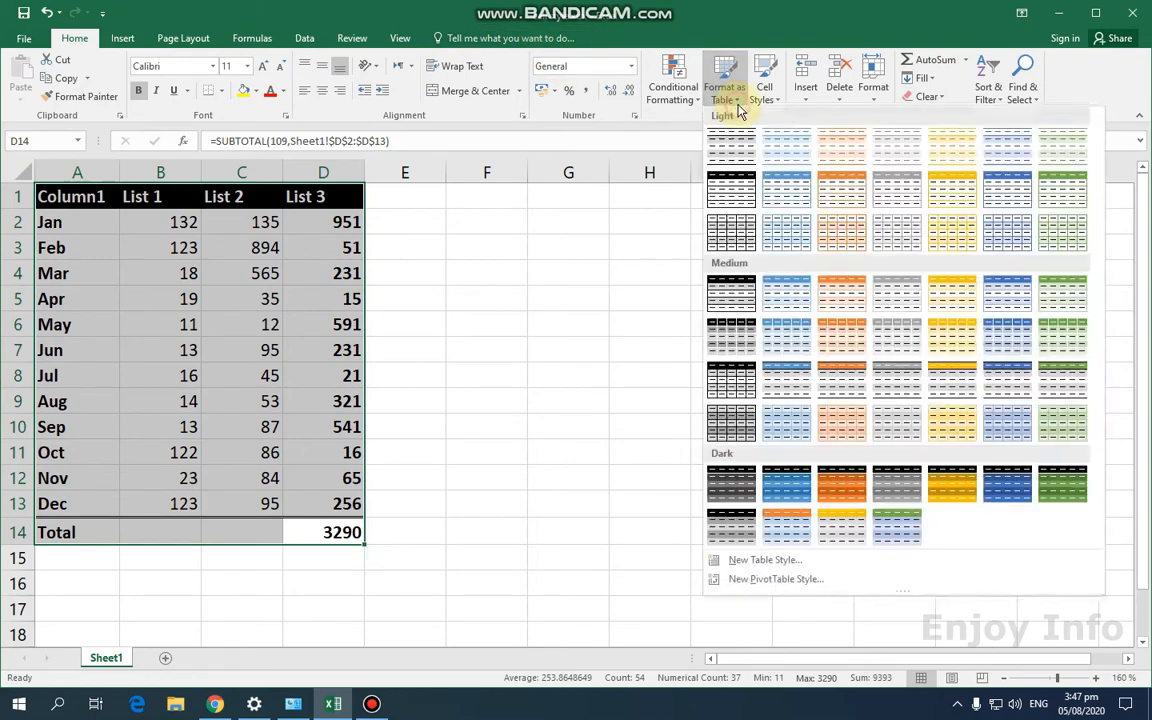
{"action": "left_click", "coordinate": [781, 306]}
{"action": "left_click", "coordinate": [615, 306]}
{"action": "left_click", "coordinate": [521, 351]}
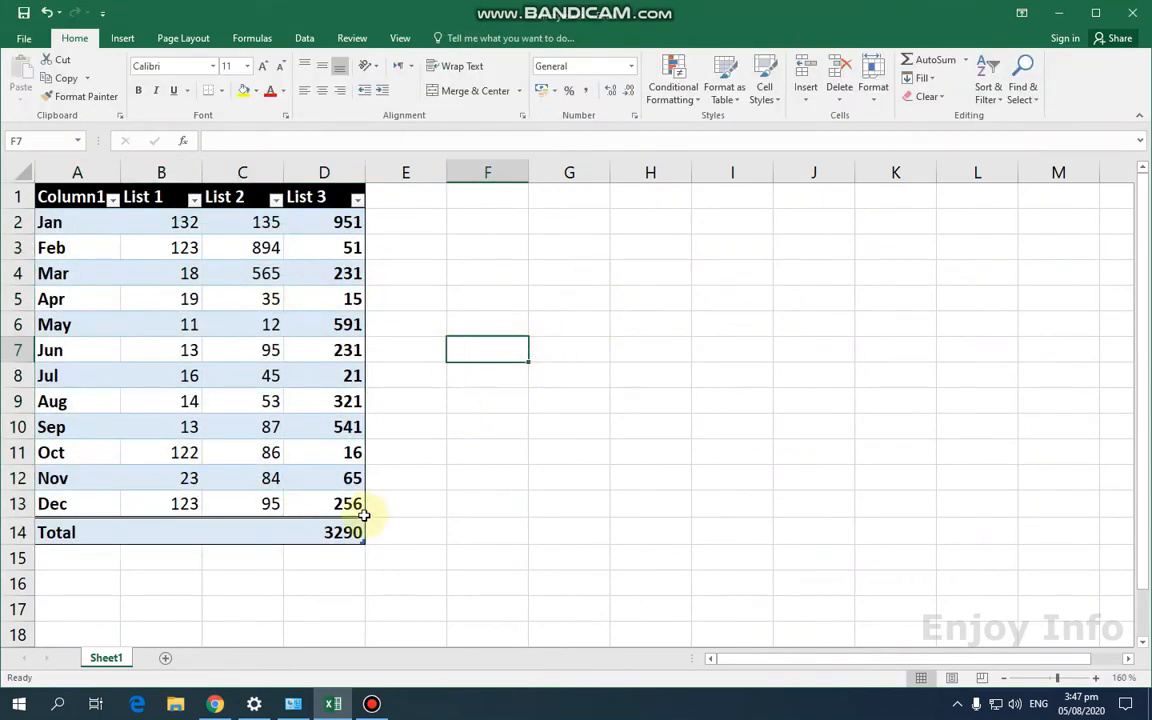
- Convert the blue Medium table to a normal range and check the List 2 column's cells
{"action": "left_click_drag", "start_coordinate": [345, 530], "coordinate": [64, 205]}
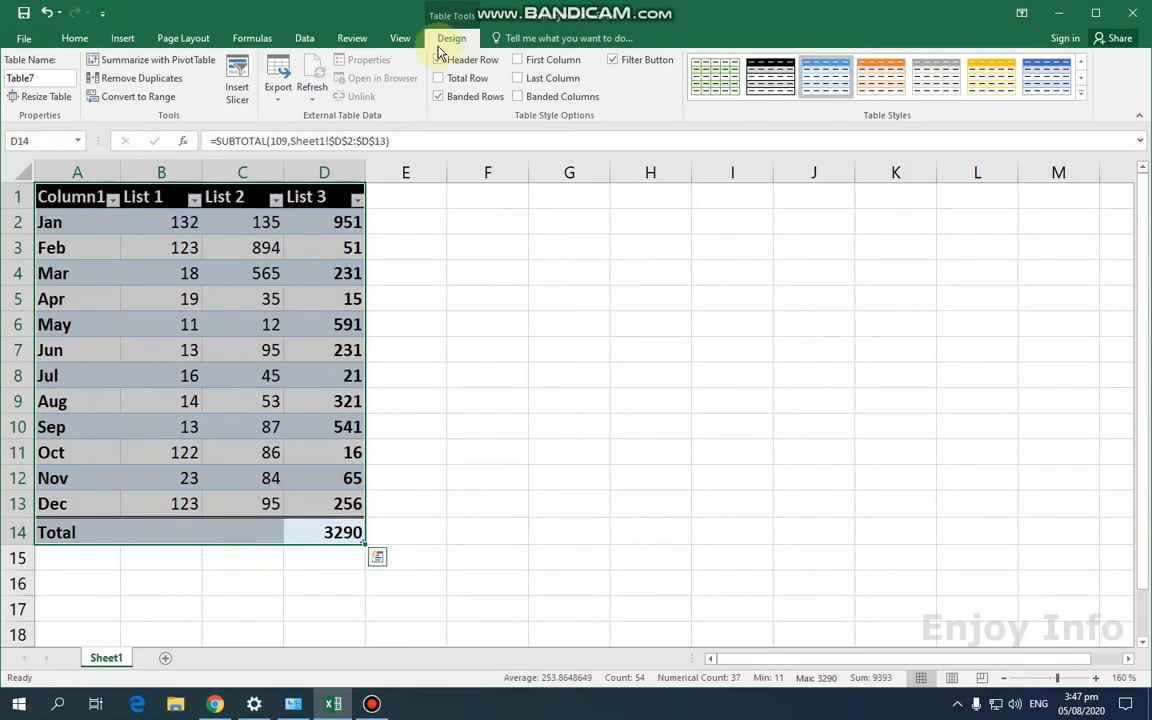
{"action": "left_click", "coordinate": [112, 96]}
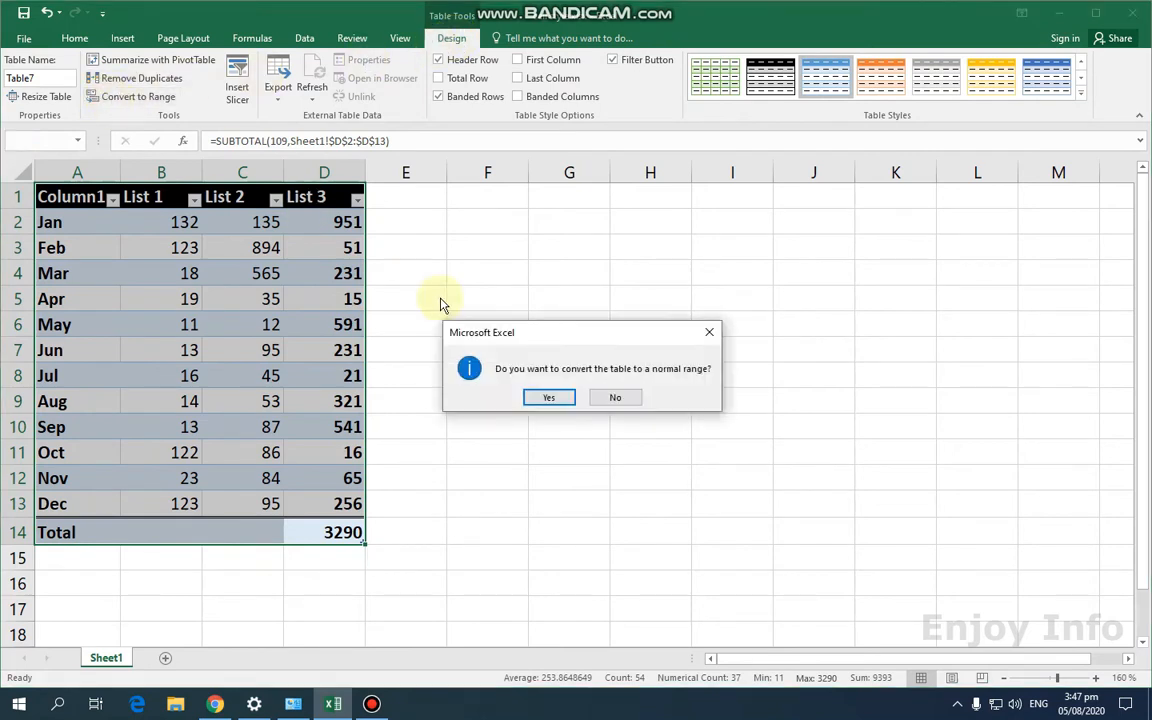
{"action": "left_click", "coordinate": [548, 397]}
{"action": "left_click", "coordinate": [545, 405]}
{"action": "left_click_drag", "start_coordinate": [465, 478], "coordinate": [430, 478]}
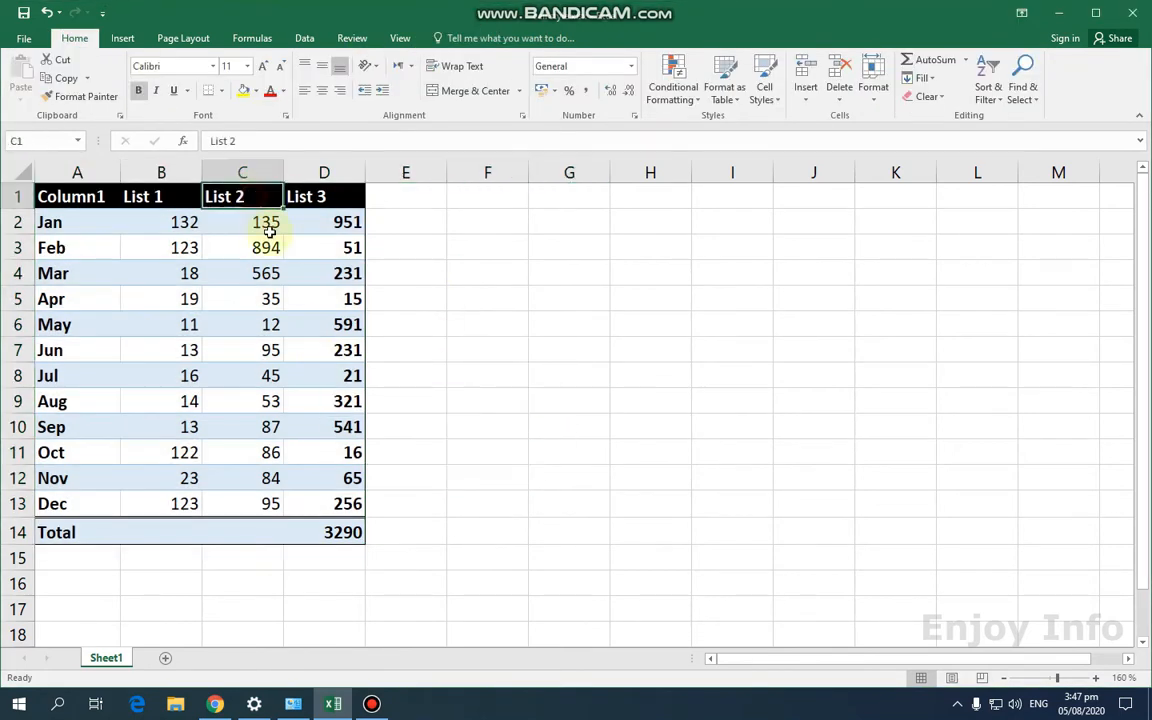
{"action": "left_click", "coordinate": [265, 247]}
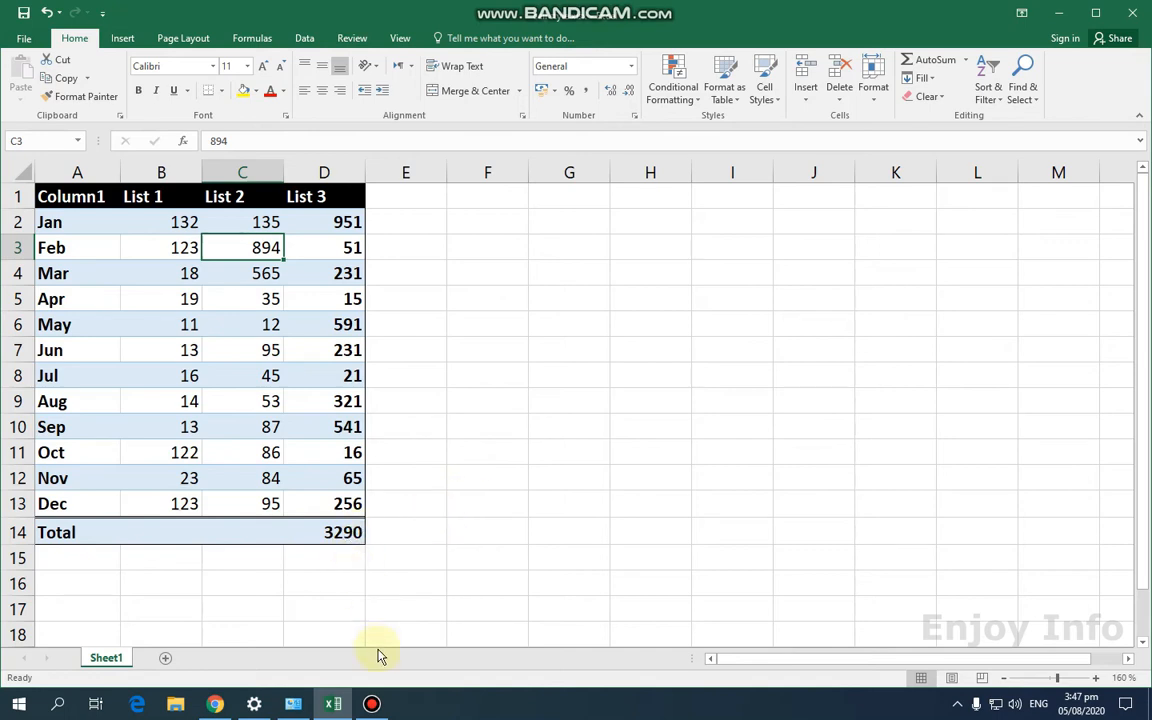
- Undo all range conversions, table option changes and table formatting back to the plain list in A1:D13
{"action": "left_click_drag", "start_coordinate": [337, 535], "coordinate": [60, 196]}
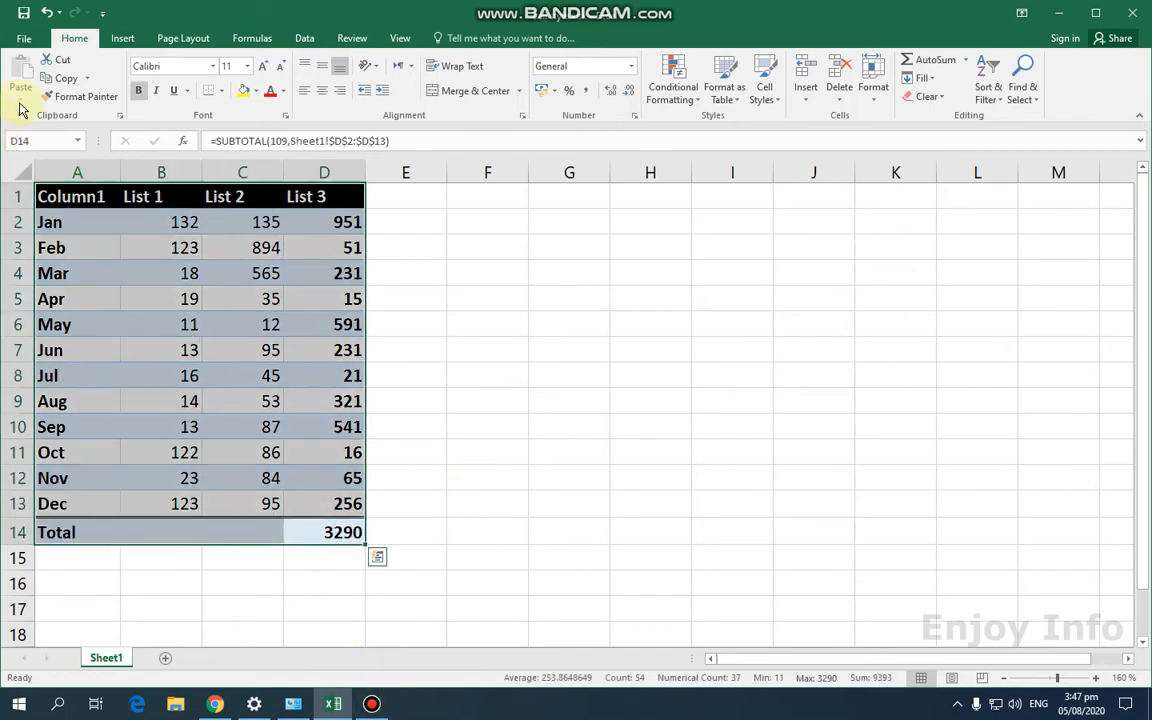
{"action": "left_click", "coordinate": [46, 13]}
{"action": "left_click", "coordinate": [46, 15]}
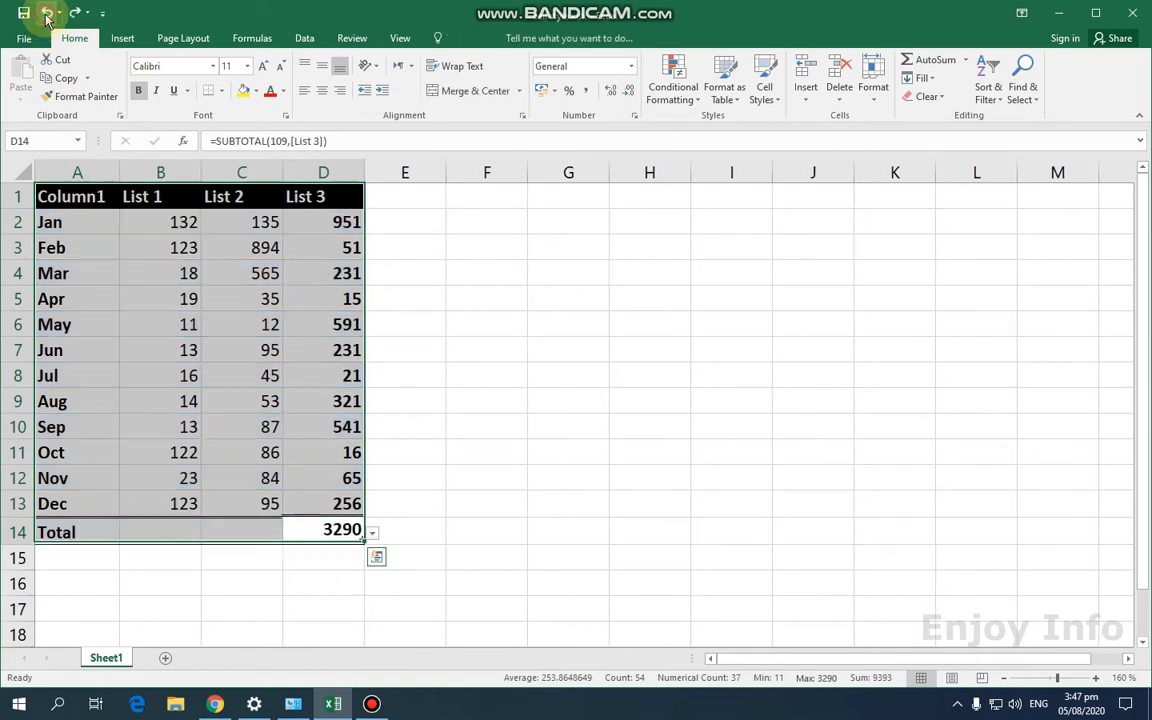
{"action": "left_click", "coordinate": [46, 15]}
{"action": "left_click", "coordinate": [46, 15]}
{"action": "left_click", "coordinate": [46, 15]}
{"action": "left_click", "coordinate": [46, 15]}
{"action": "left_click", "coordinate": [46, 15]}
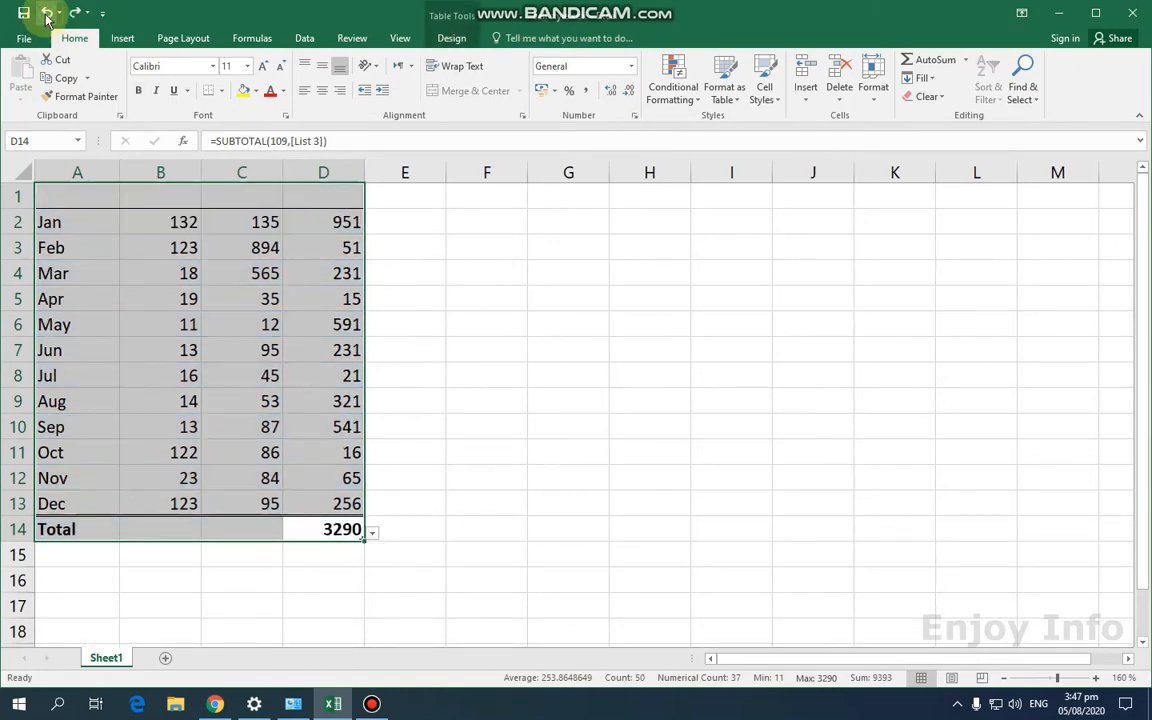
{"action": "left_click", "coordinate": [46, 15]}
- Start a new custom table style and name it "enjoyinfo"
{"action": "scroll", "coordinate": [496, 399], "scroll_direction": "up", "scroll_amount": 2, "text": "ctrl"}
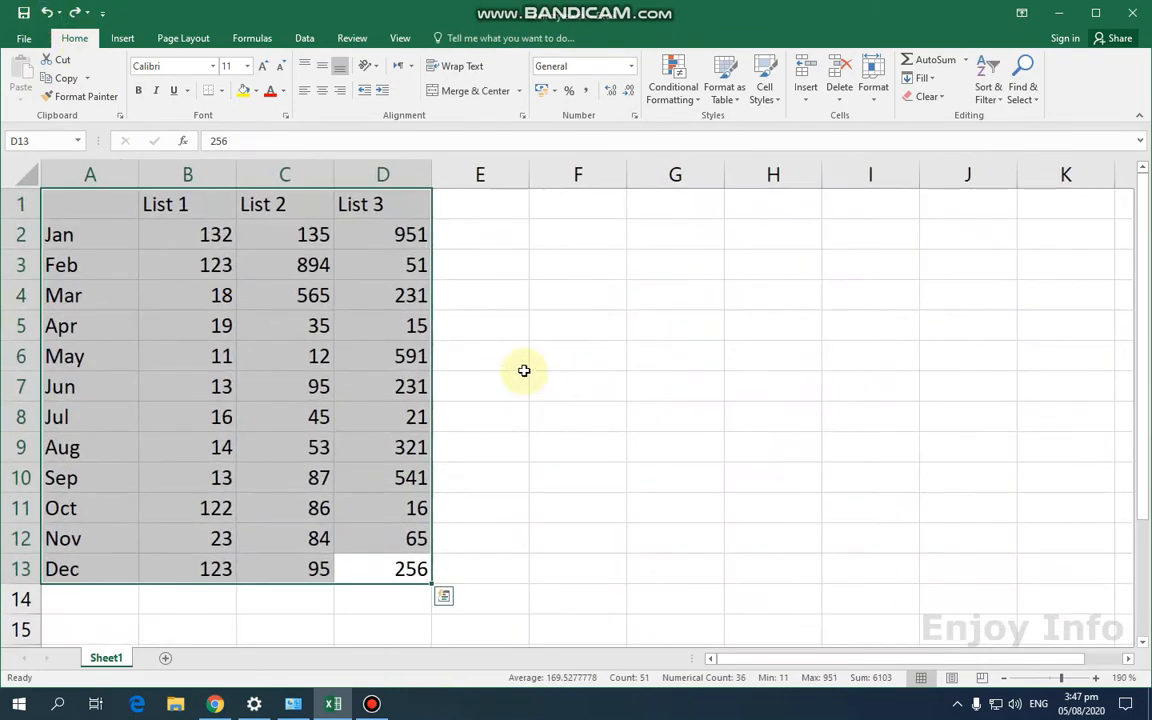
{"action": "left_click", "coordinate": [725, 92]}
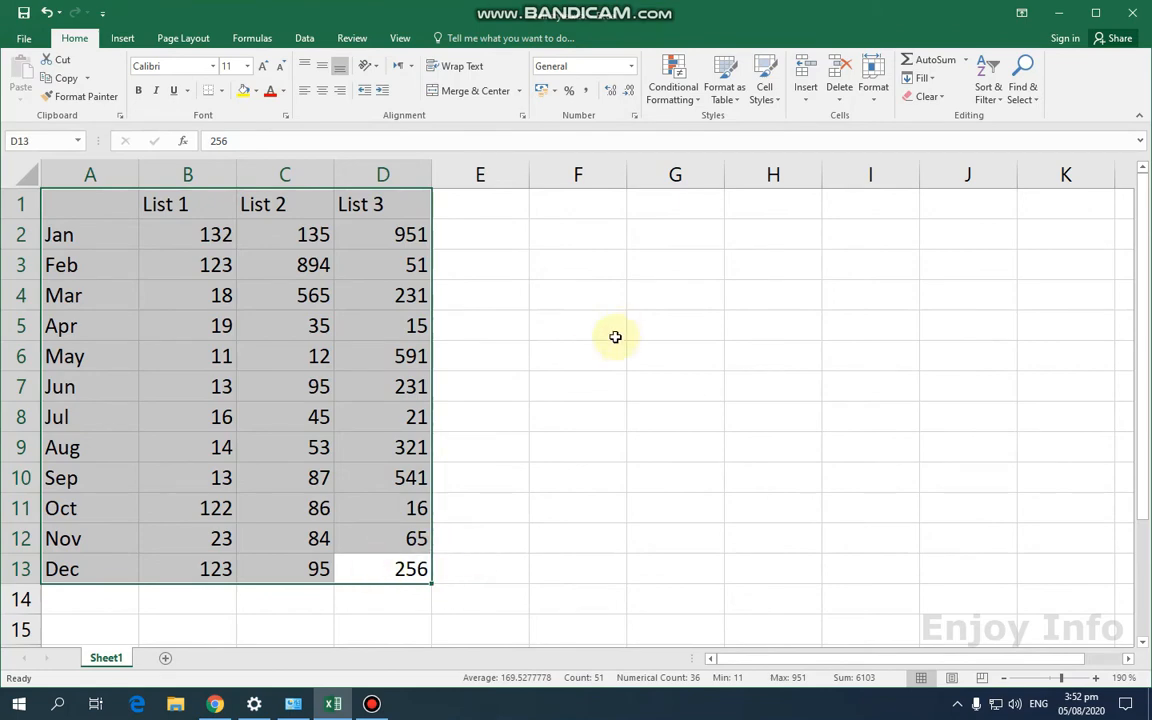
{"action": "left_click", "coordinate": [726, 92]}
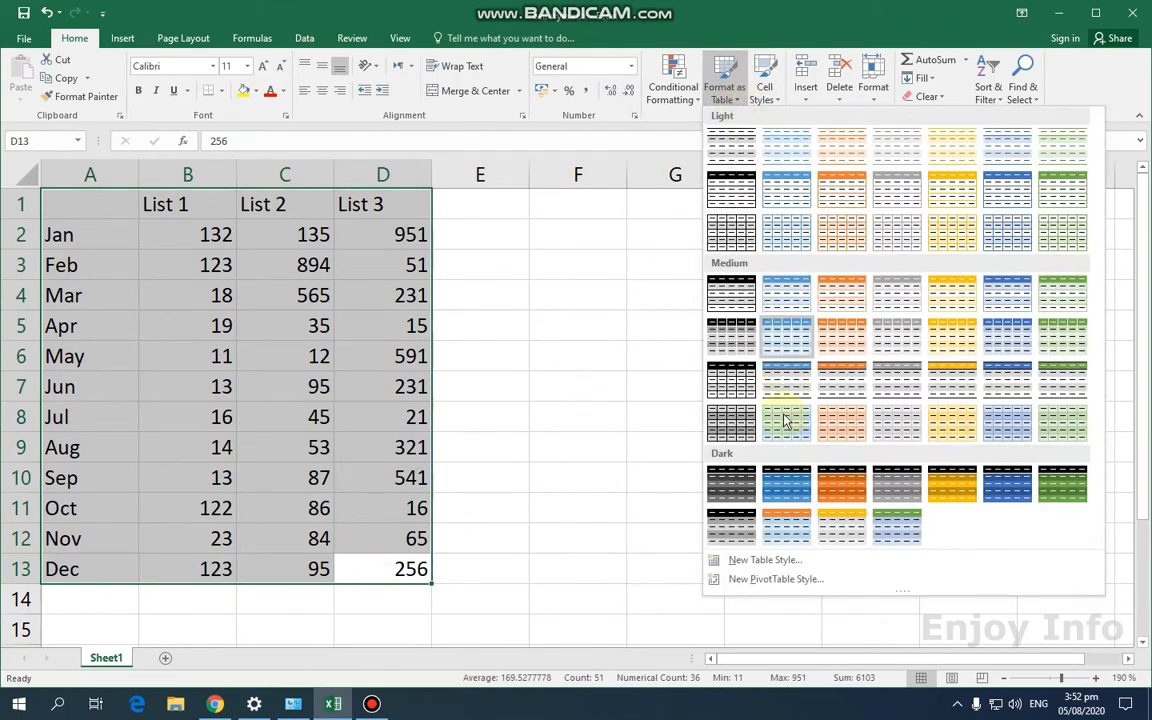
{"action": "left_click", "coordinate": [787, 561]}
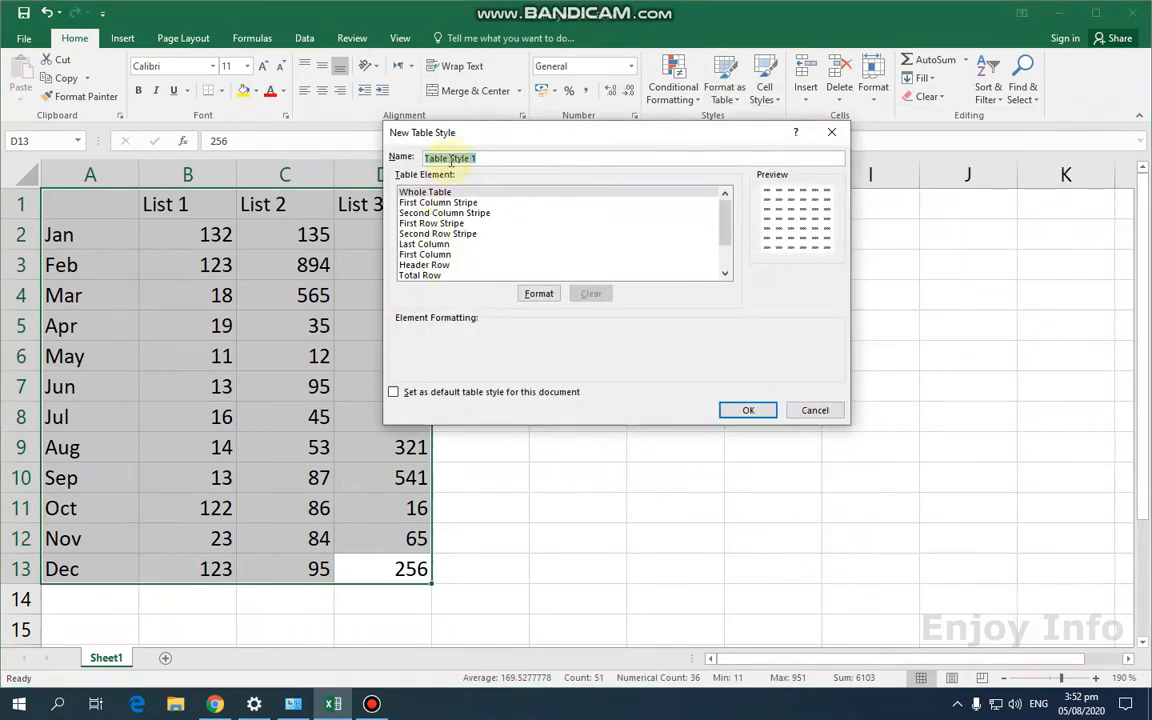
{"action": "type", "text": "enjoyinfo"}
- Set the font style of the new table style's Whole Table element to Bold
{"action": "left_click", "coordinate": [535, 293]}
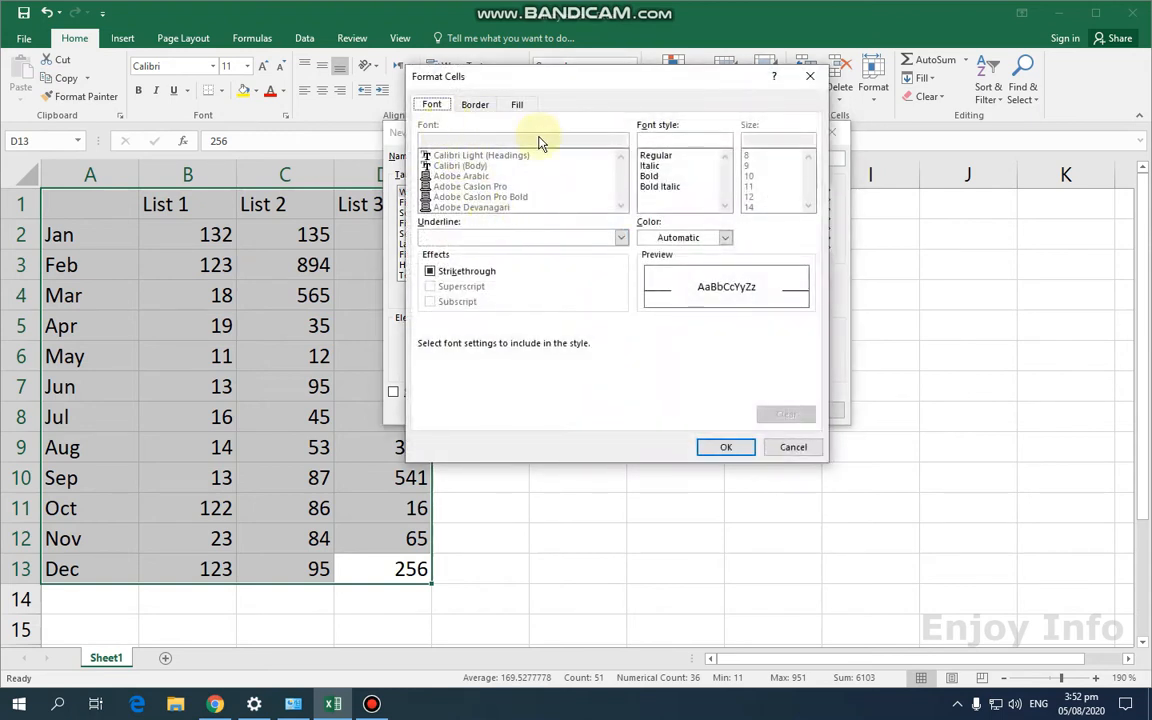
{"action": "left_click", "coordinate": [656, 157]}
{"action": "left_click", "coordinate": [656, 176]}
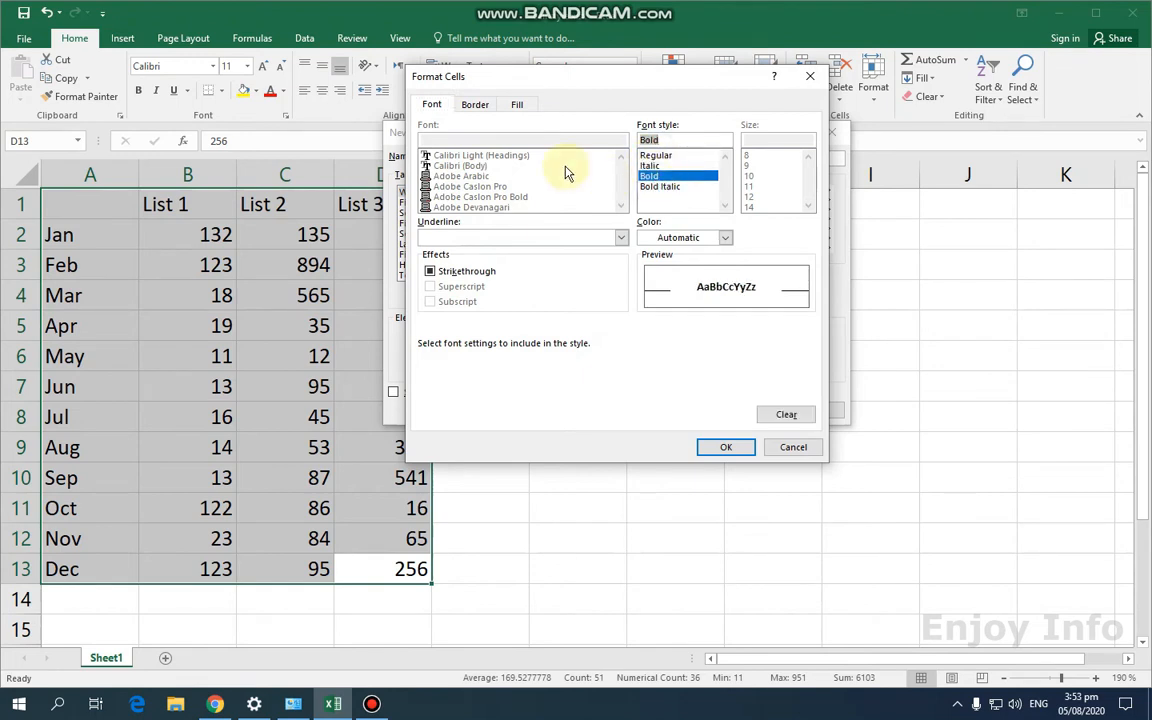
{"action": "left_click", "coordinate": [763, 182]}
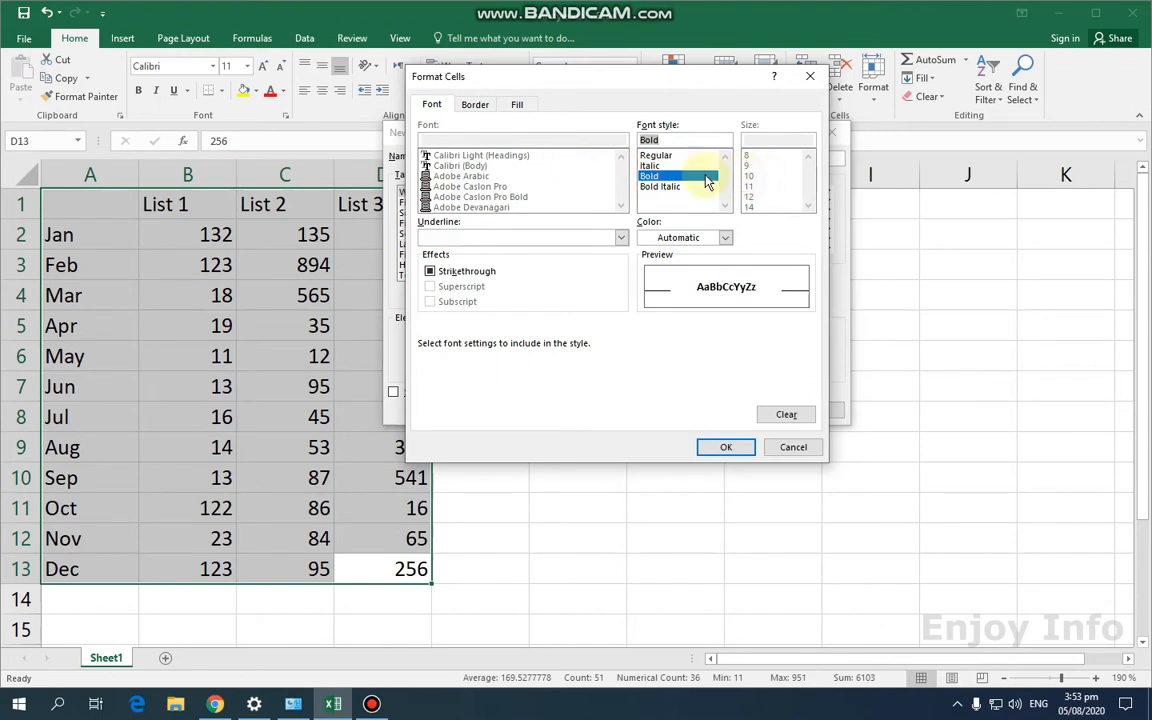
- Add double-line borders to all four outer edges of the Whole Table element, and select red as the border line color
{"action": "left_click", "coordinate": [478, 106]}
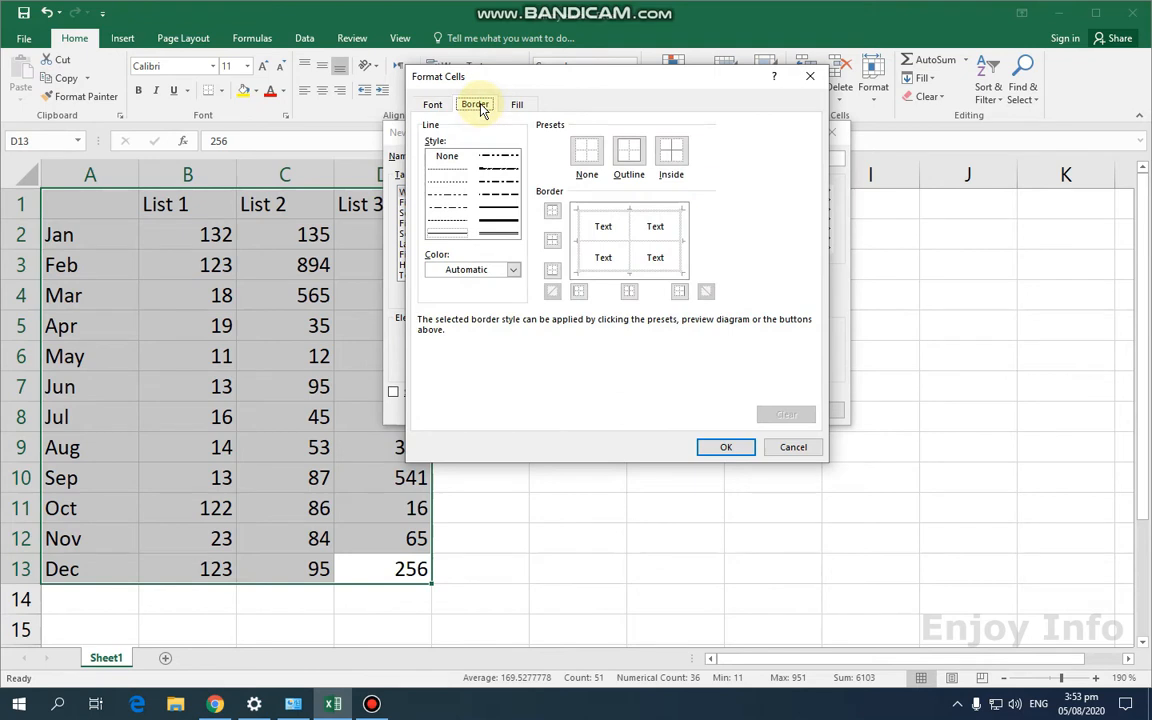
{"action": "left_click", "coordinate": [461, 186]}
{"action": "left_click", "coordinate": [451, 200]}
{"action": "left_click", "coordinate": [503, 226]}
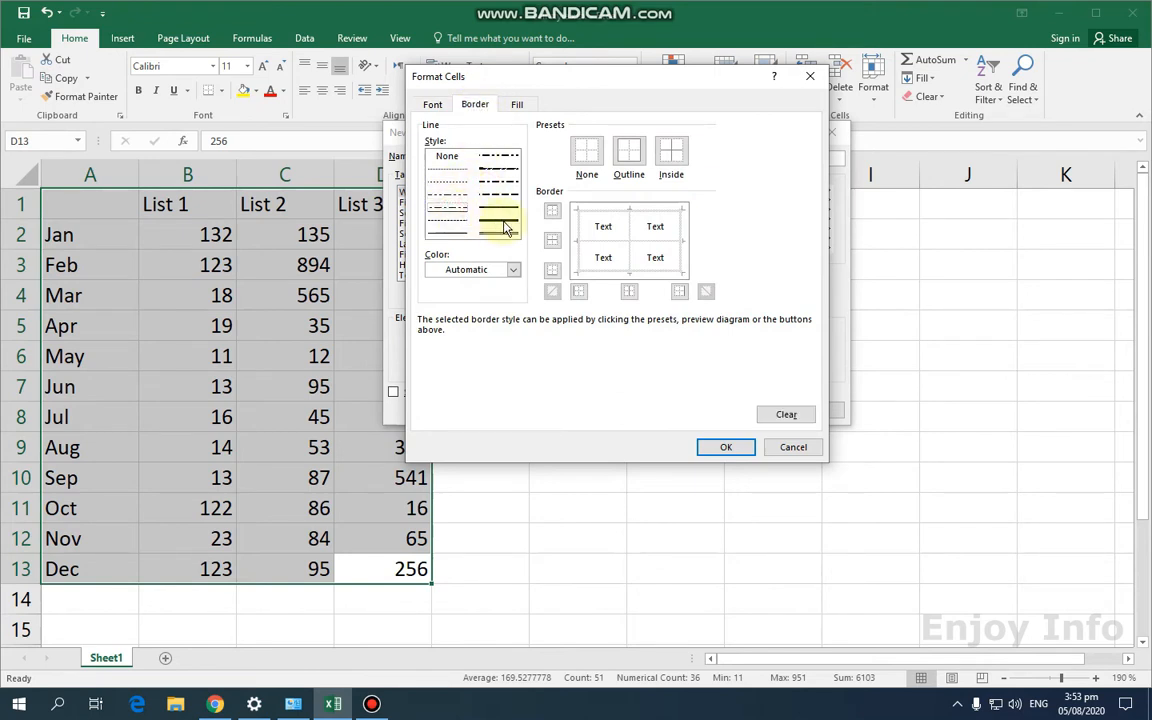
{"action": "left_click", "coordinate": [506, 239]}
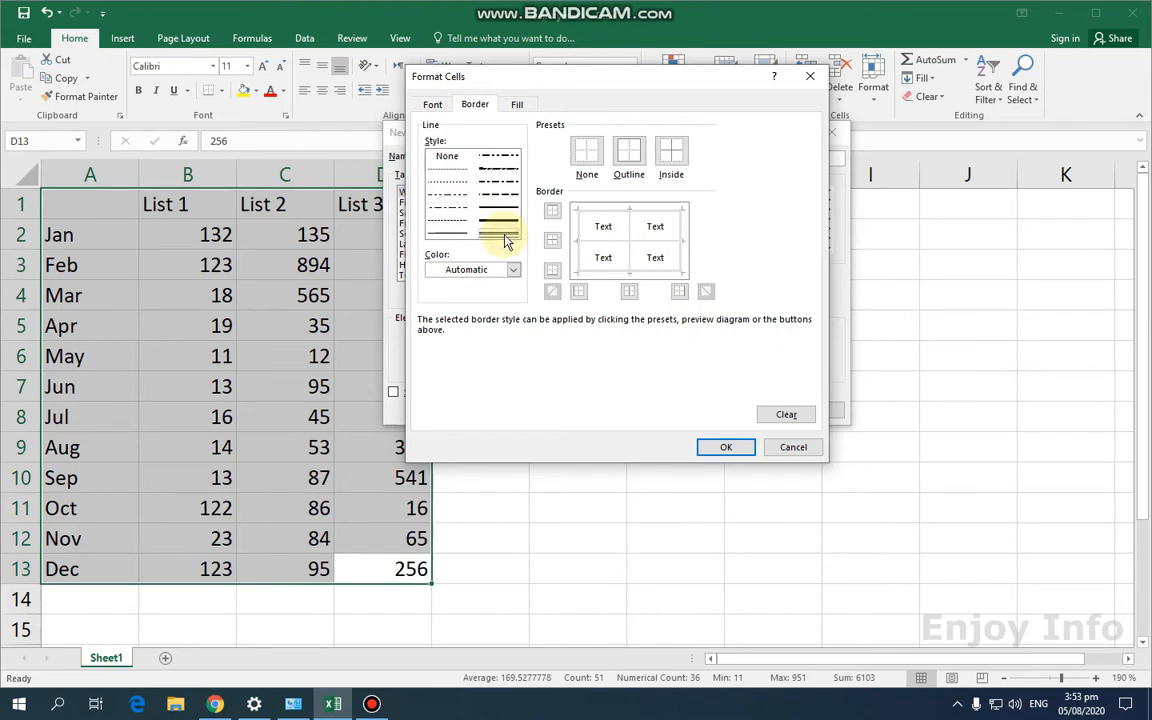
{"action": "left_click", "coordinate": [576, 211]}
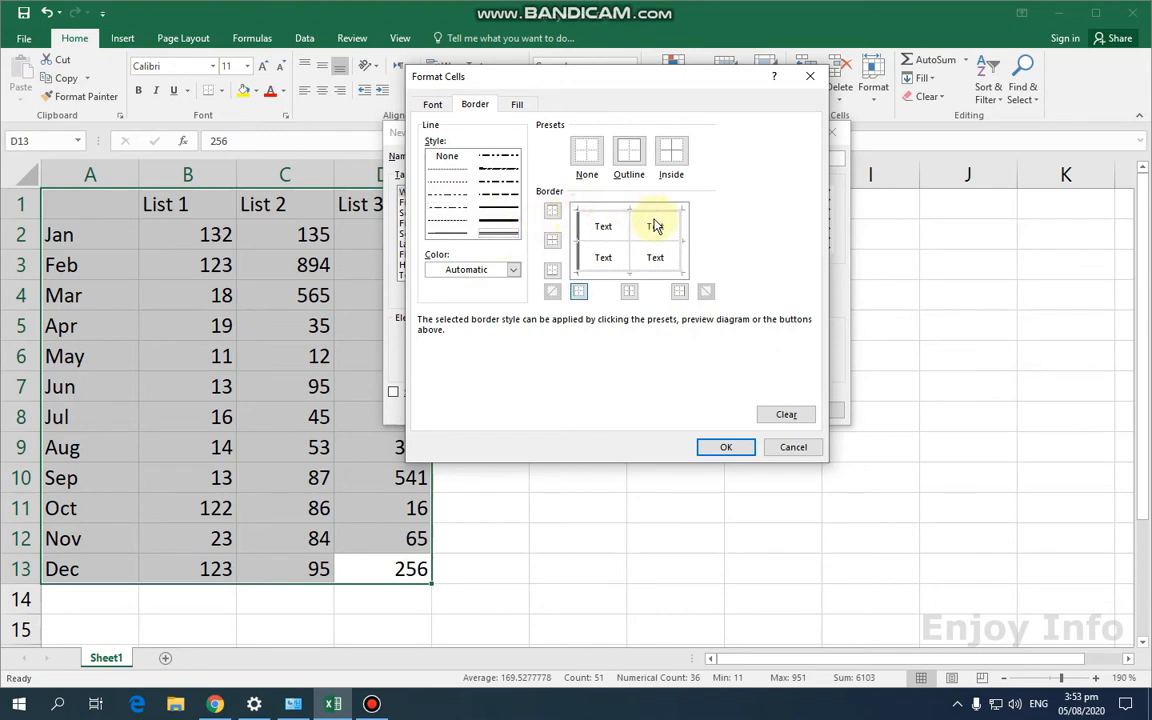
{"action": "left_click", "coordinate": [625, 211]}
{"action": "left_click", "coordinate": [683, 250]}
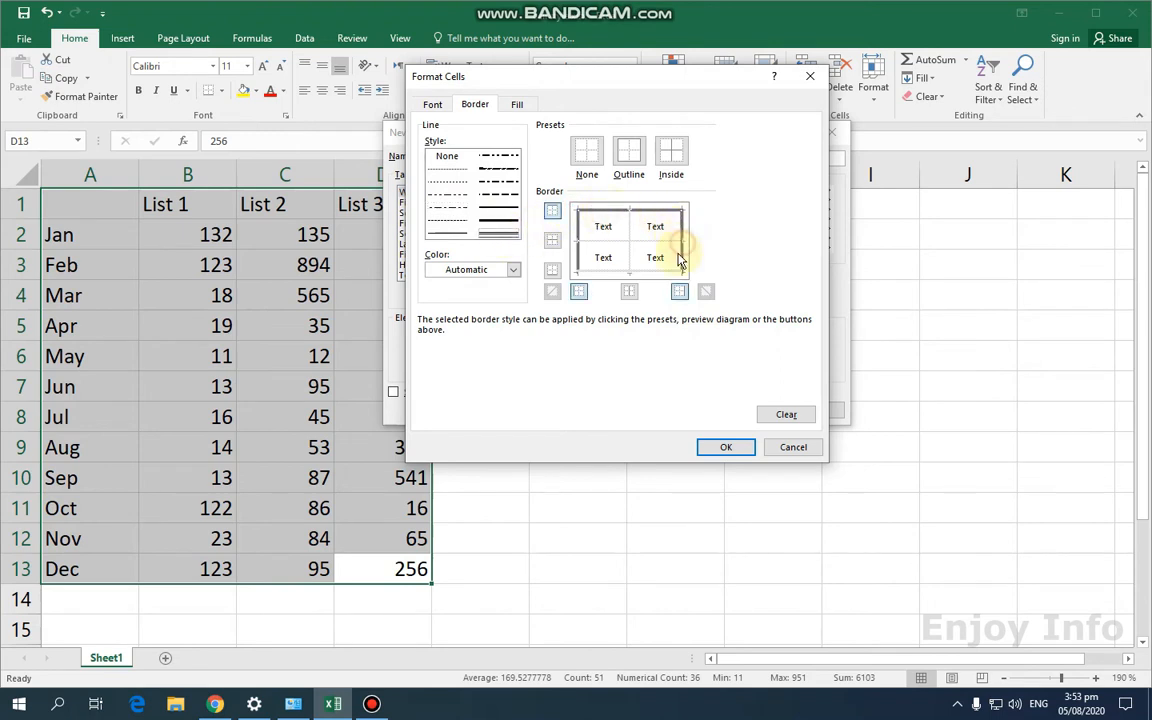
{"action": "left_click", "coordinate": [626, 271]}
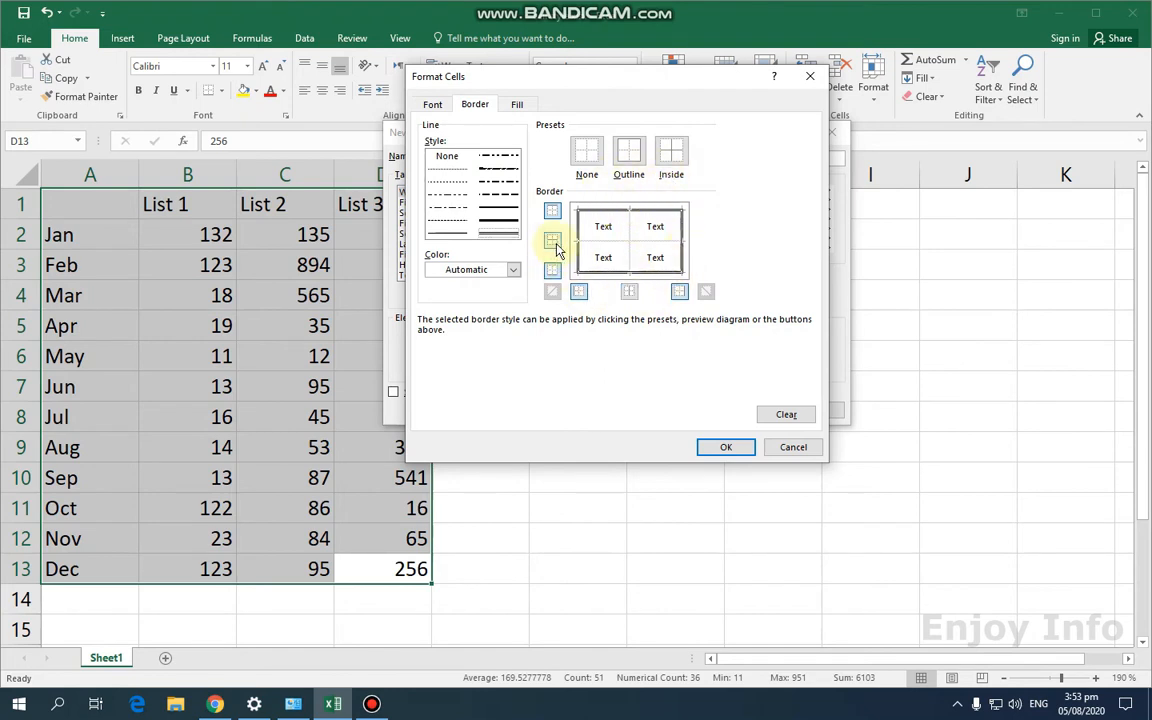
{"action": "left_click", "coordinate": [513, 271]}
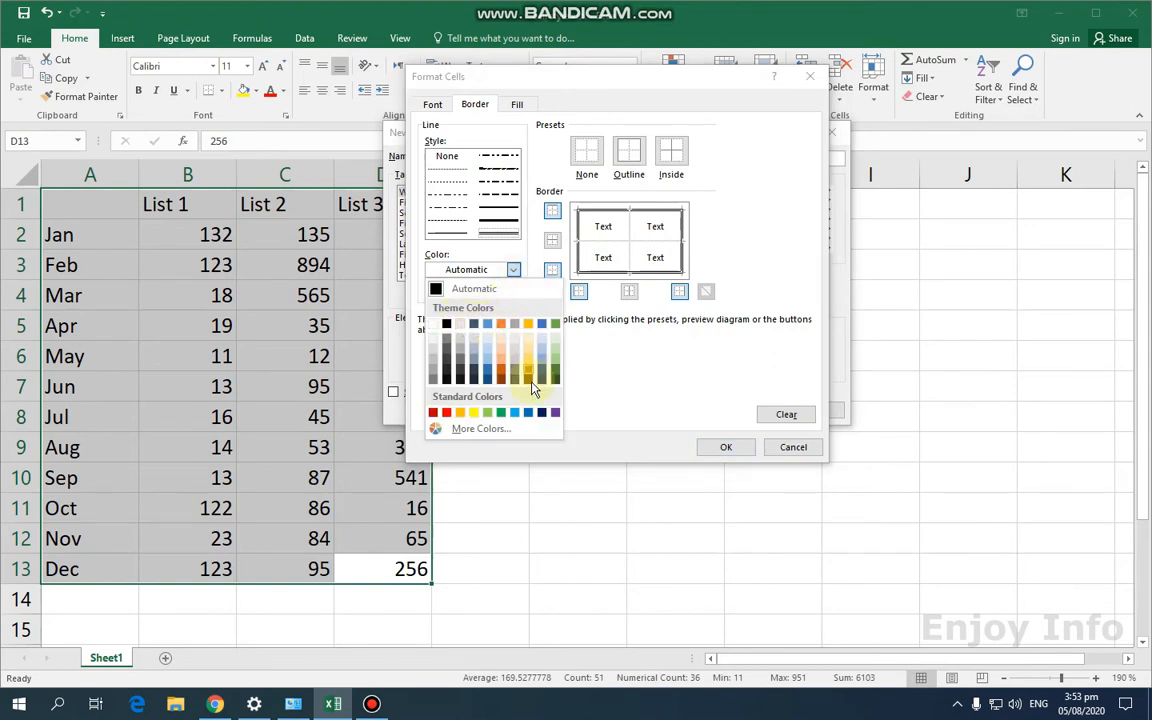
{"action": "left_click", "coordinate": [447, 413]}
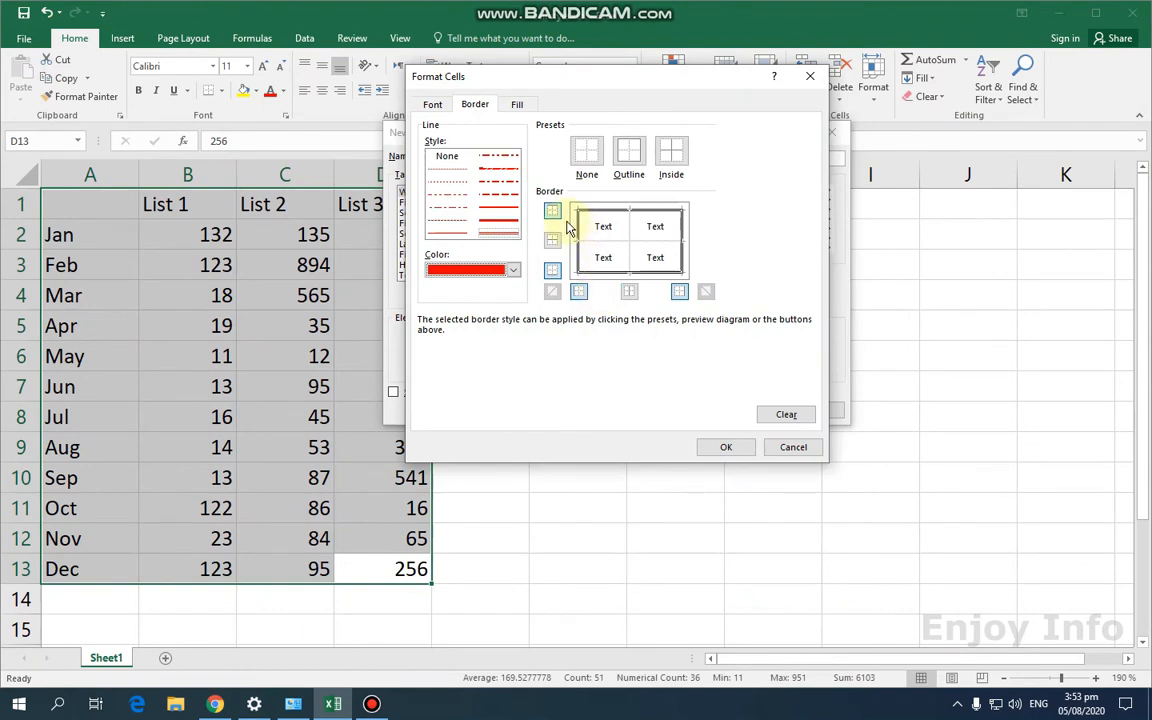
- Give the Whole Table element a blue fill with the sparsest dotted pattern in yellow, and save the table style
{"action": "left_click", "coordinate": [519, 105]}
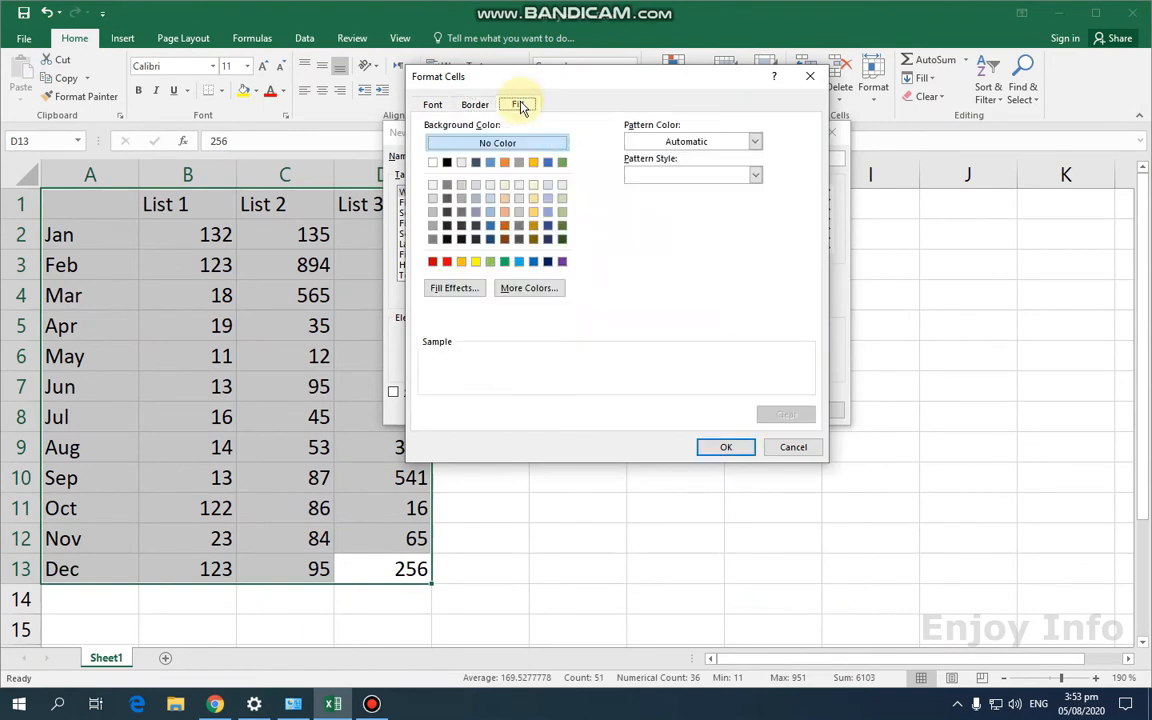
{"action": "left_click", "coordinate": [490, 165]}
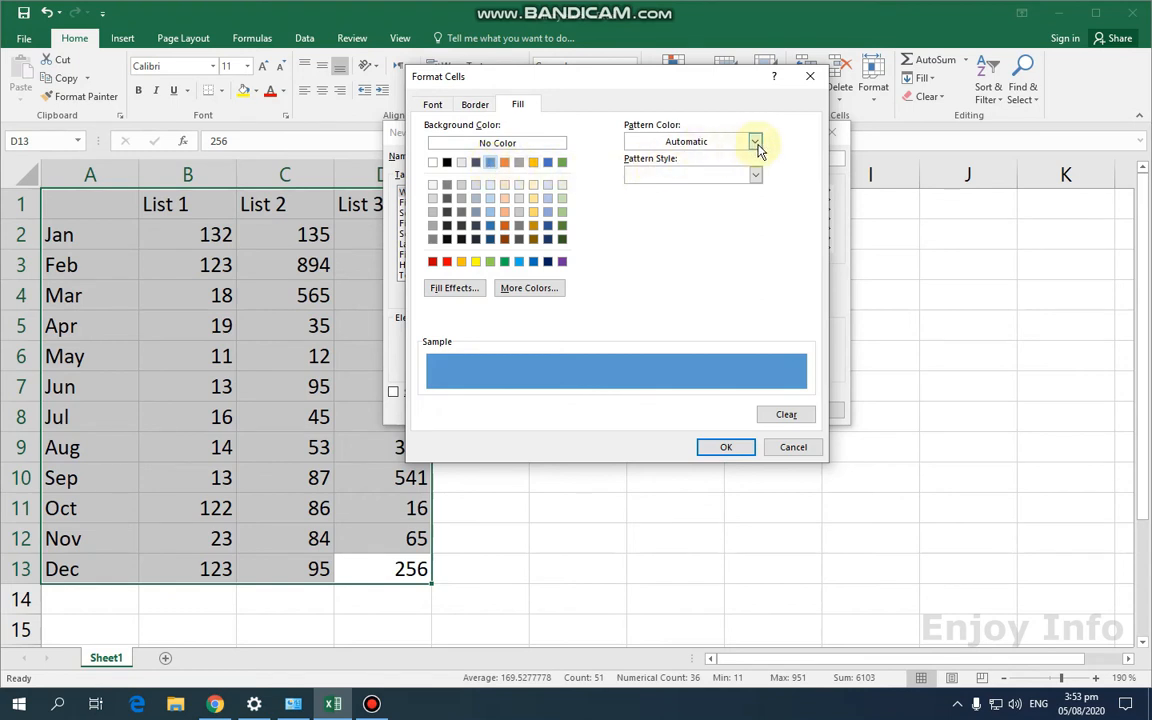
{"action": "left_click", "coordinate": [755, 175]}
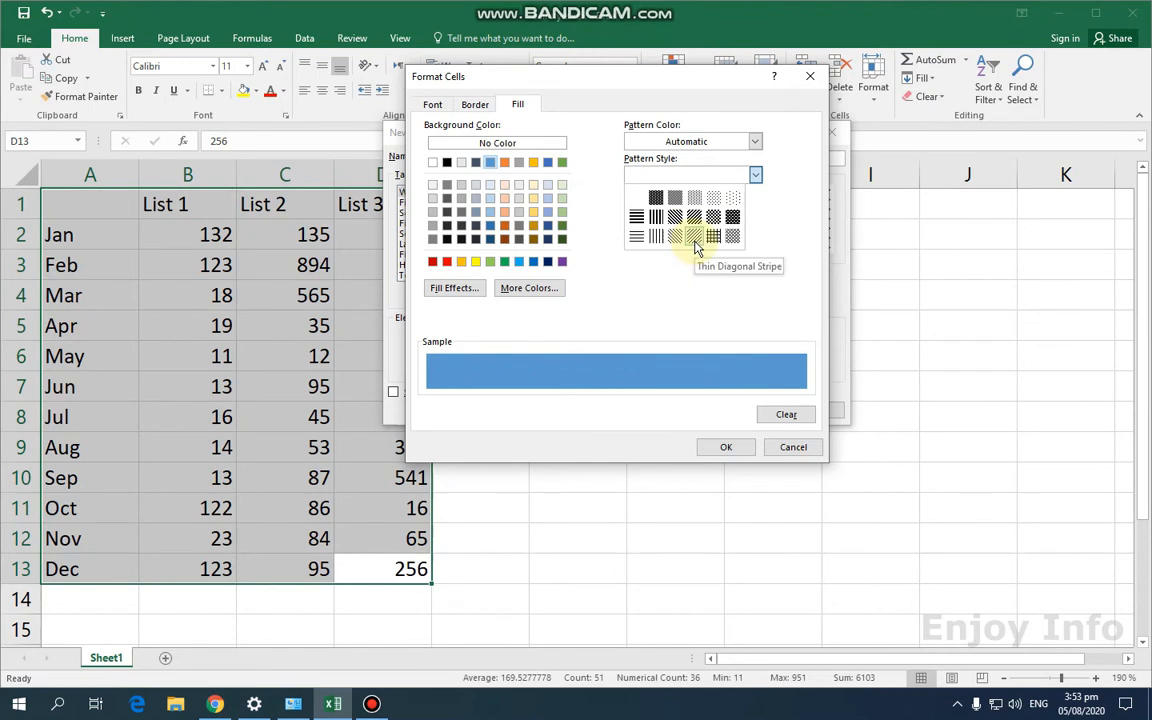
{"action": "left_click", "coordinate": [734, 197]}
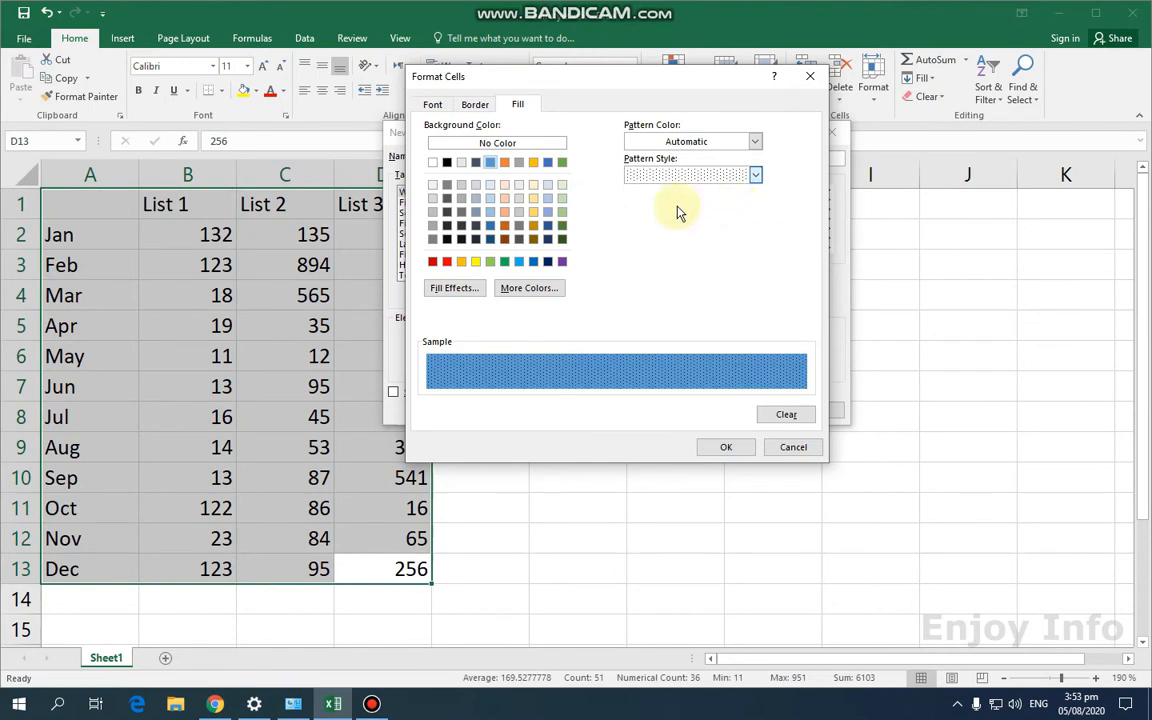
{"action": "left_click", "coordinate": [755, 142]}
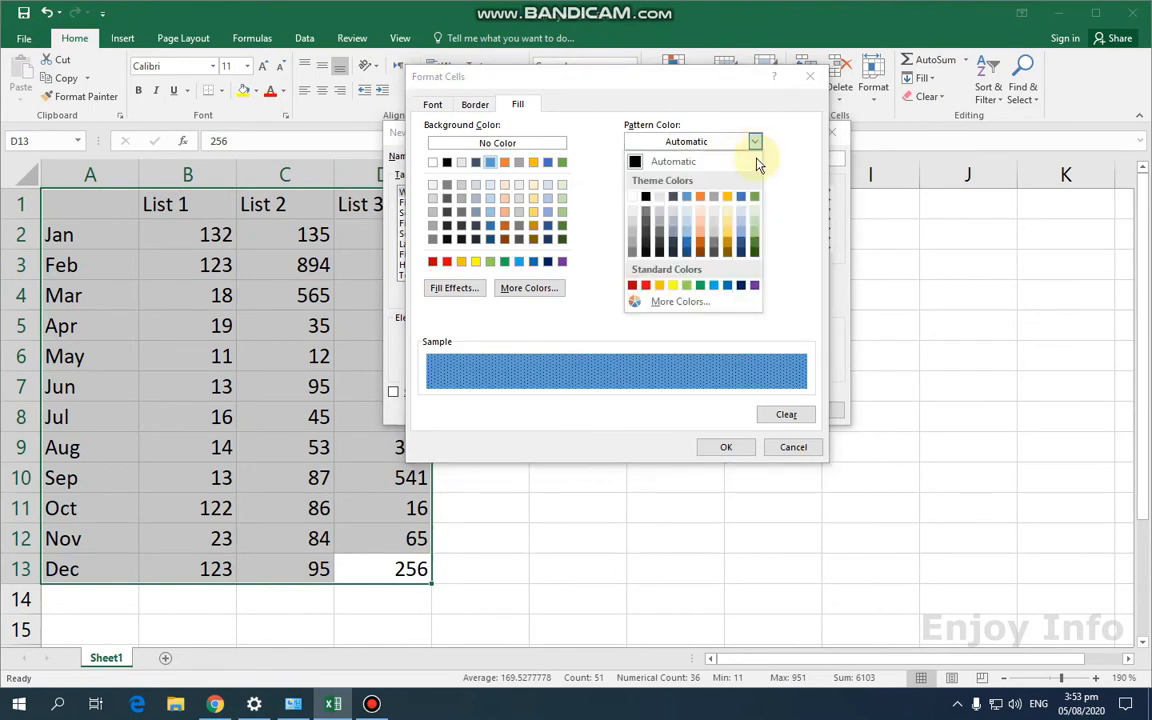
{"action": "left_click", "coordinate": [673, 286]}
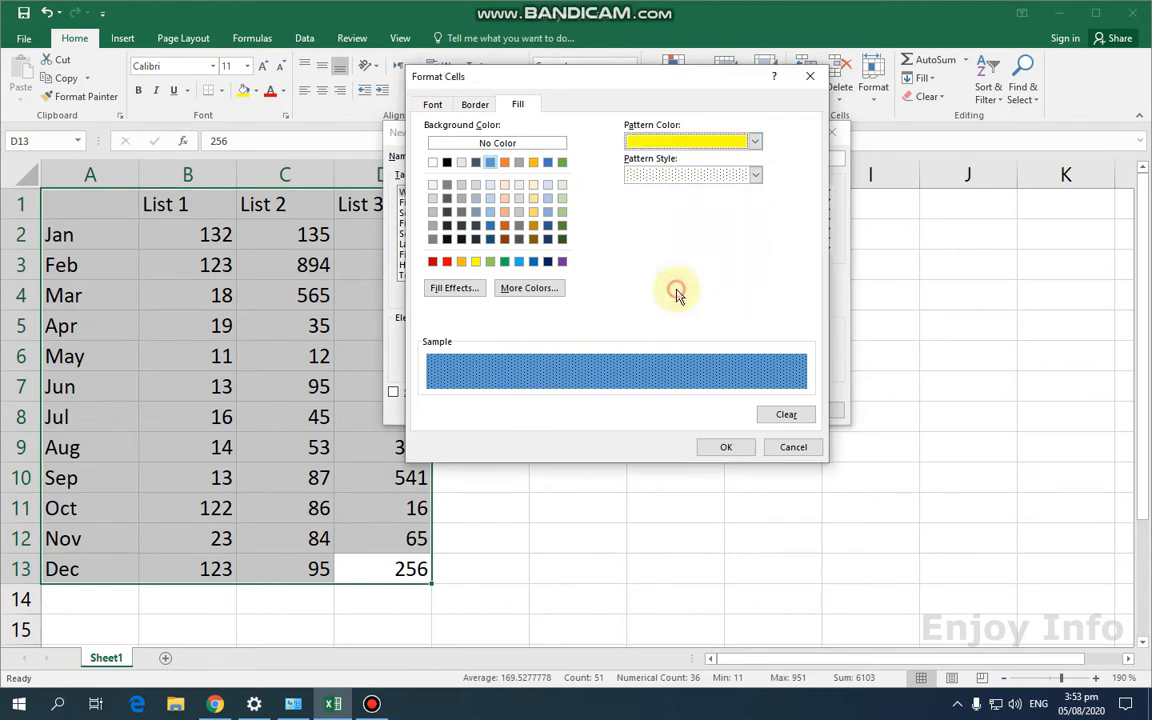
{"action": "left_click", "coordinate": [727, 446]}
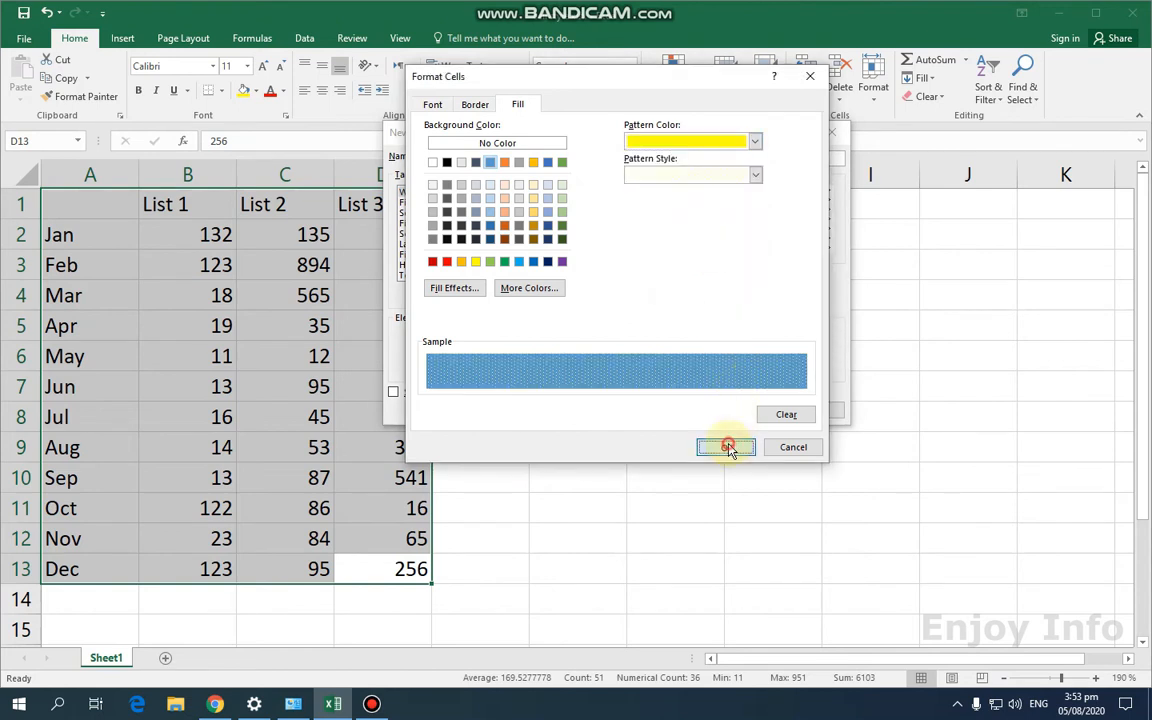
{"action": "left_click", "coordinate": [746, 412]}
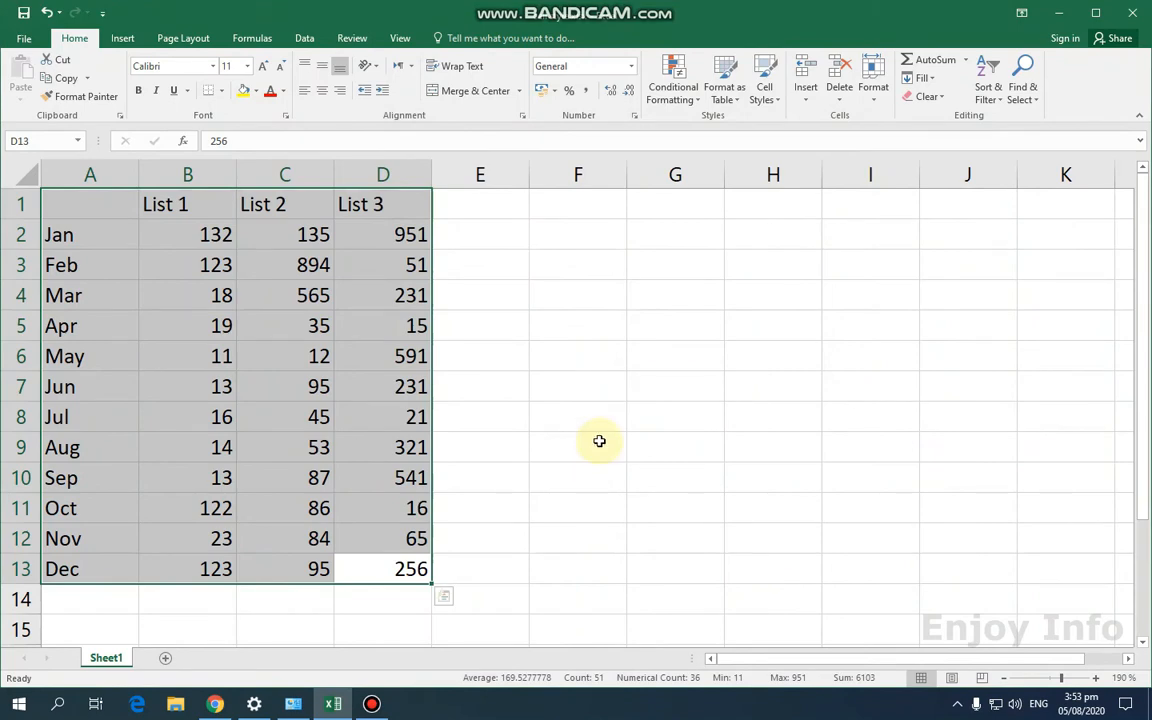
- Format the range A1:D13 as a table with headers using the custom "enjoyinfo" style
{"action": "left_click", "coordinate": [735, 108]}
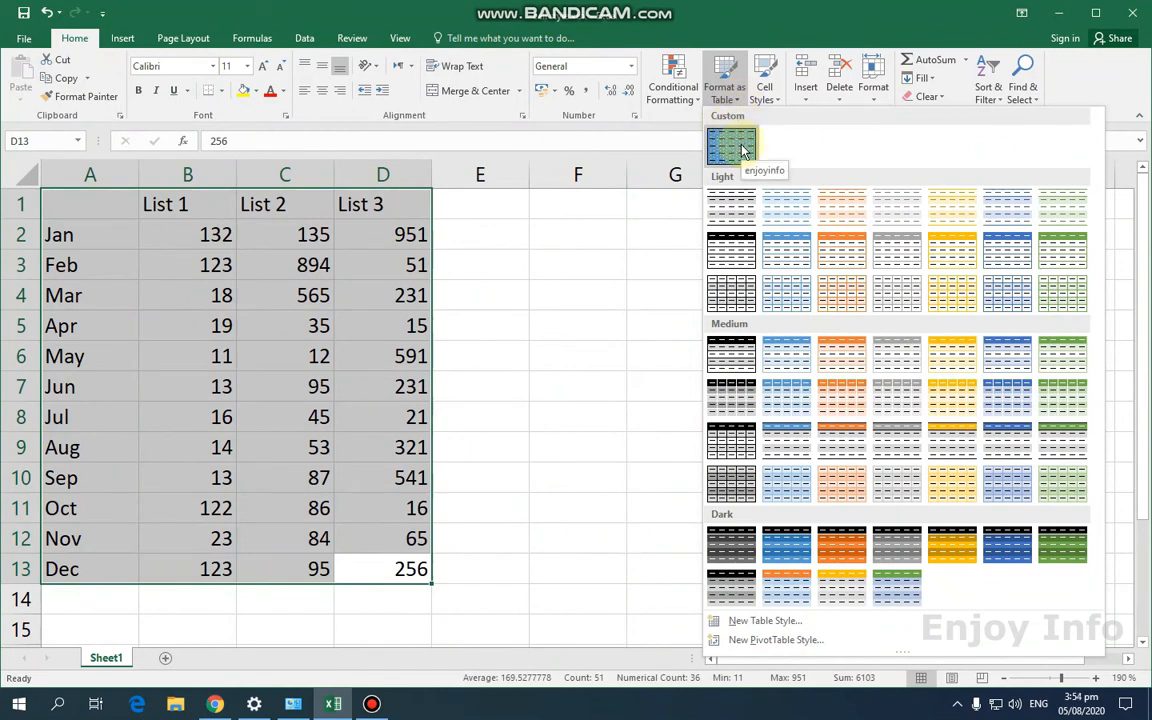
{"action": "left_click", "coordinate": [743, 150]}
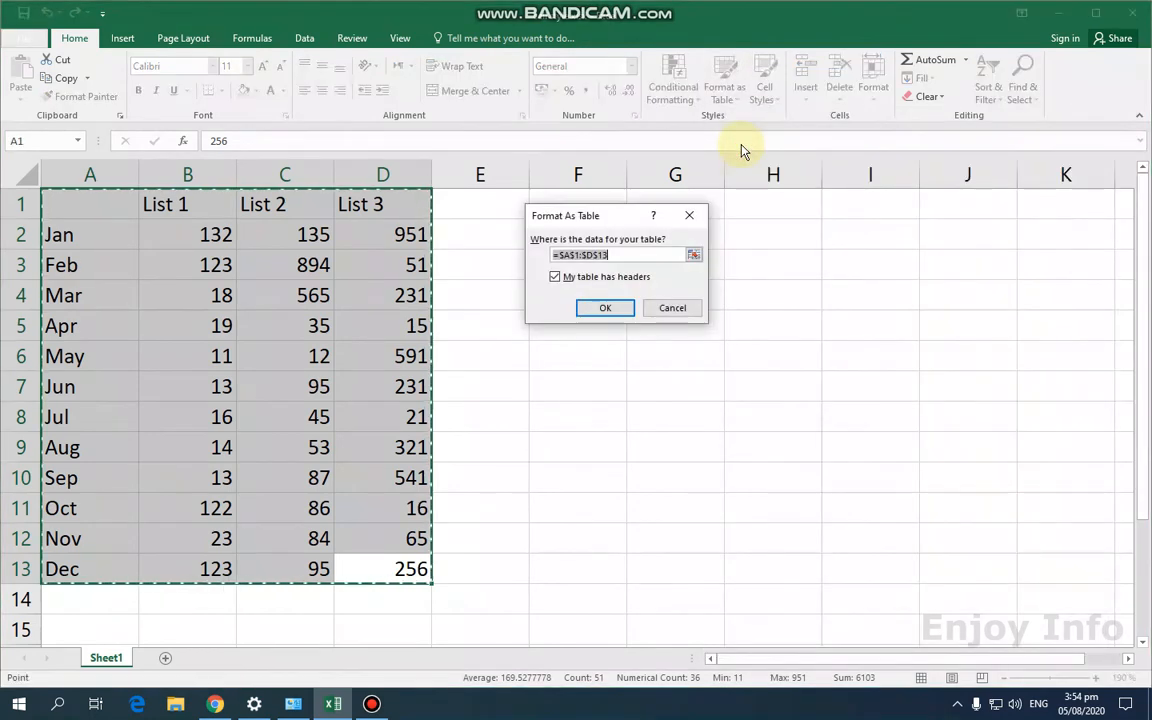
{"action": "left_click", "coordinate": [605, 307]}
{"action": "left_click", "coordinate": [547, 383]}
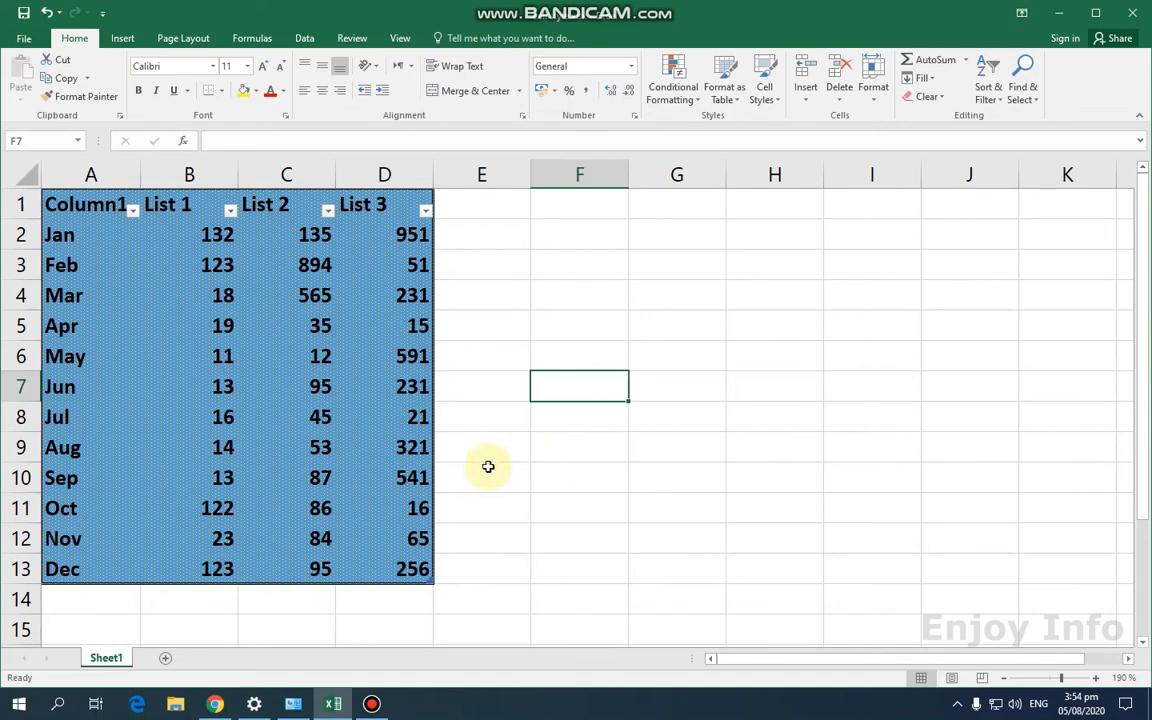
{"action": "left_click", "coordinate": [498, 562]}
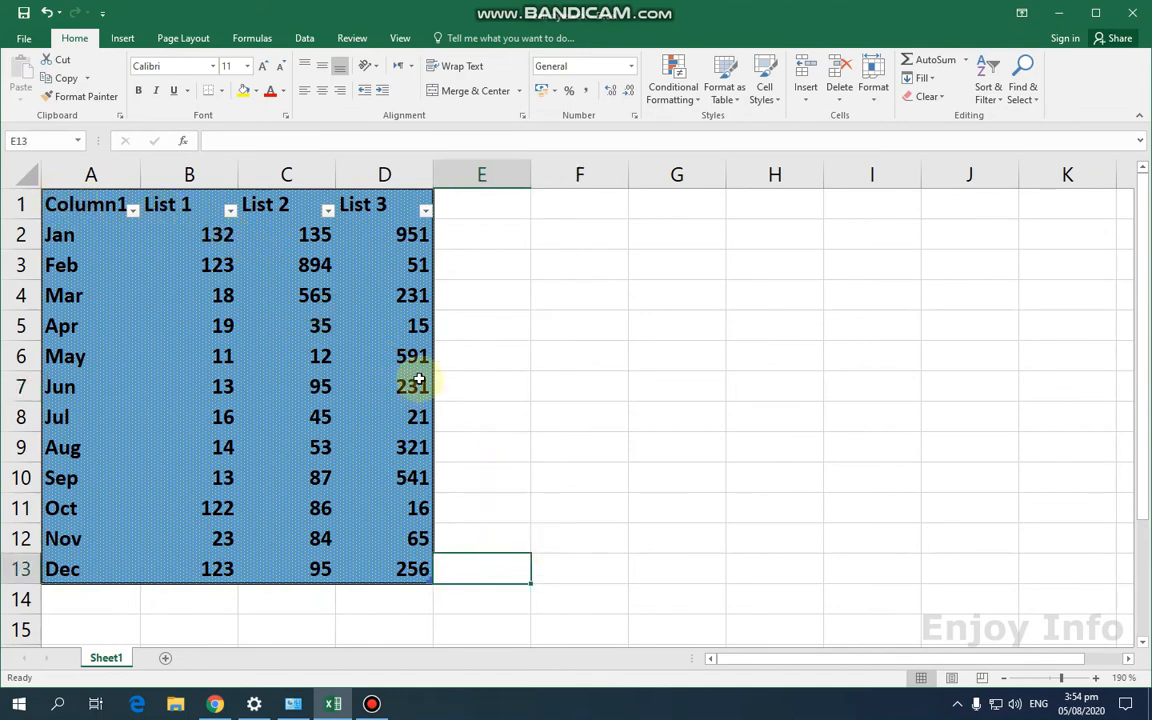
- Start a new cell style using the Currency number format, with negative numbers shown in red without a minus sign
{"action": "left_click", "coordinate": [613, 388]}
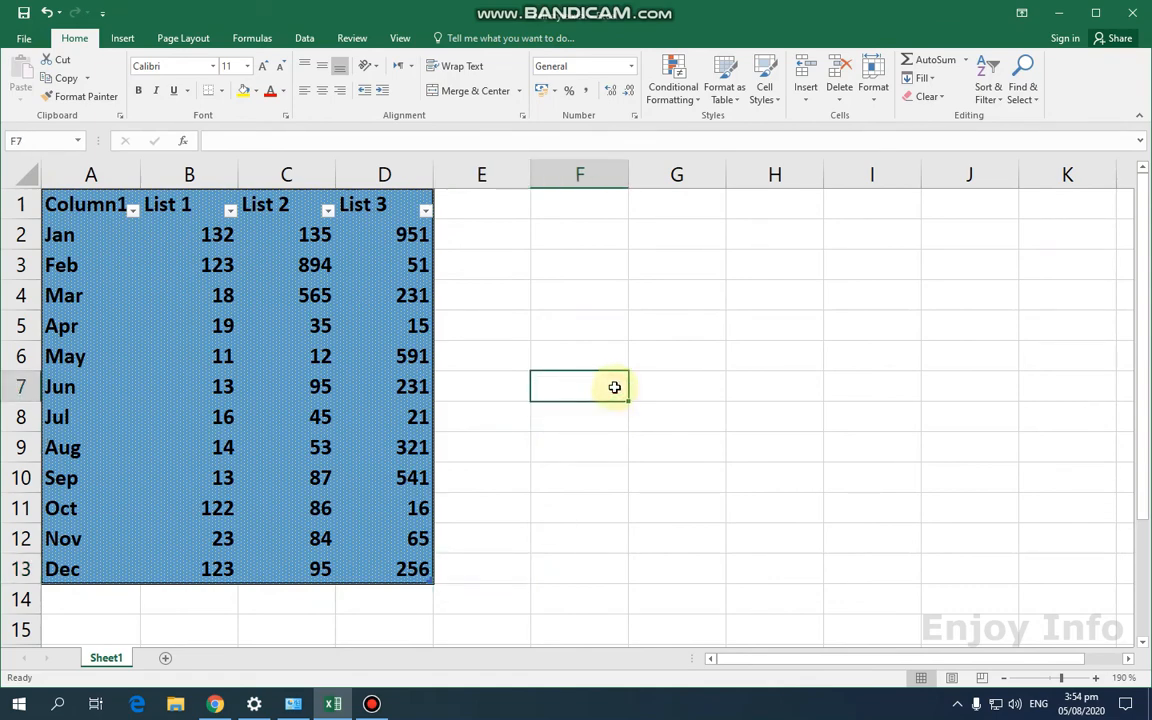
{"action": "left_click", "coordinate": [779, 100]}
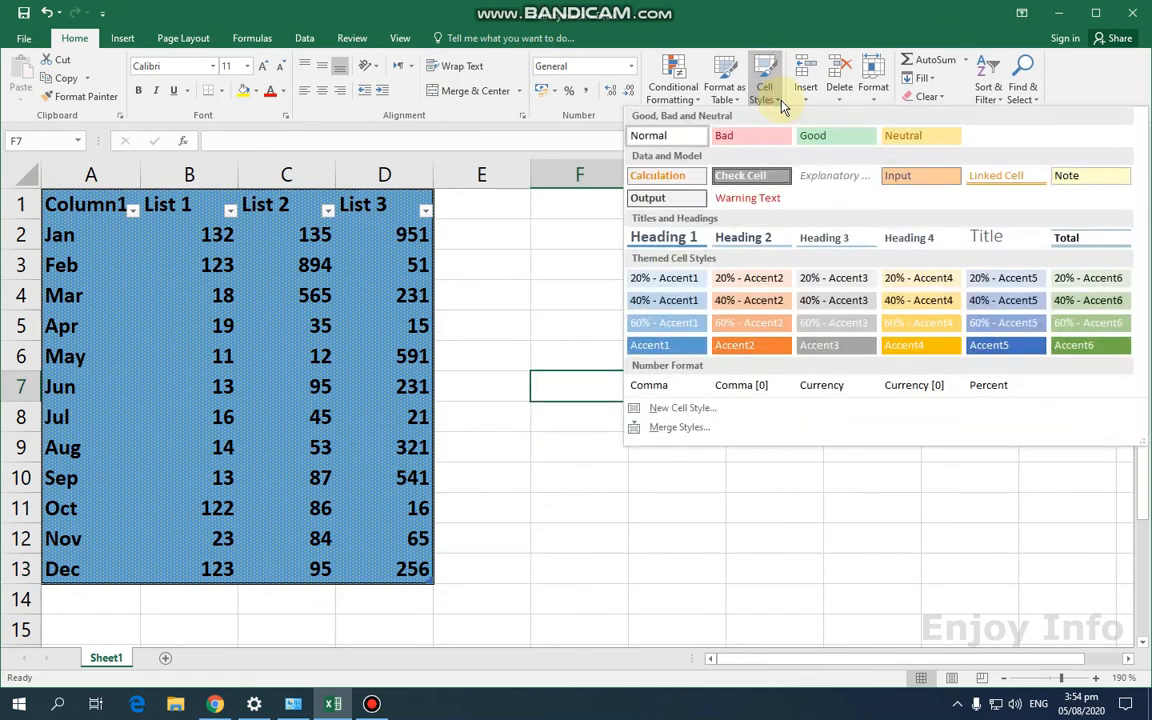
{"action": "left_click", "coordinate": [697, 415]}
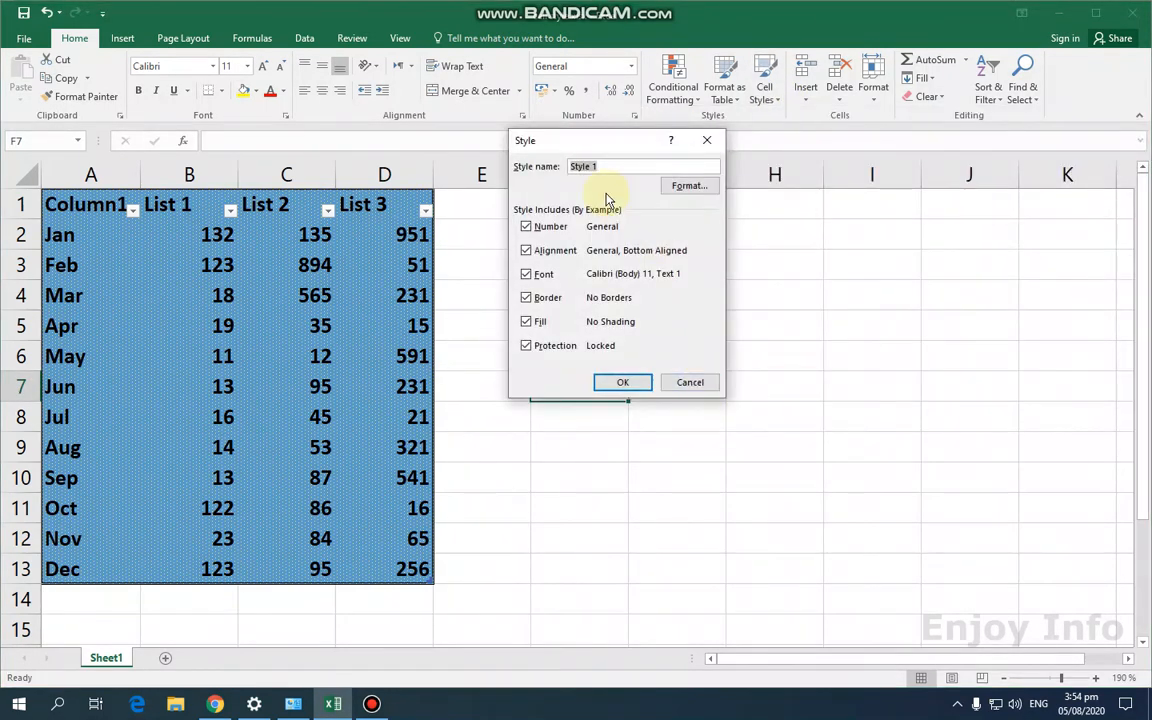
{"action": "left_click_drag", "start_coordinate": [596, 142], "coordinate": [639, 145]}
{"action": "left_click", "coordinate": [716, 185]}
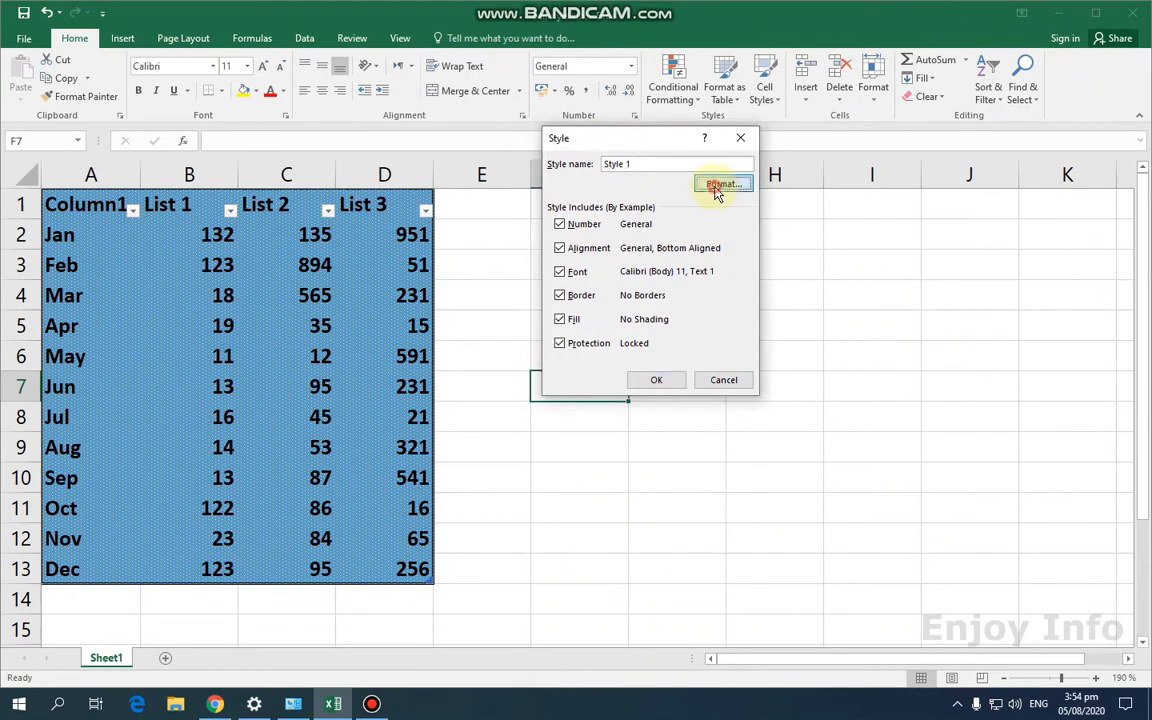
{"action": "left_click", "coordinate": [437, 119]}
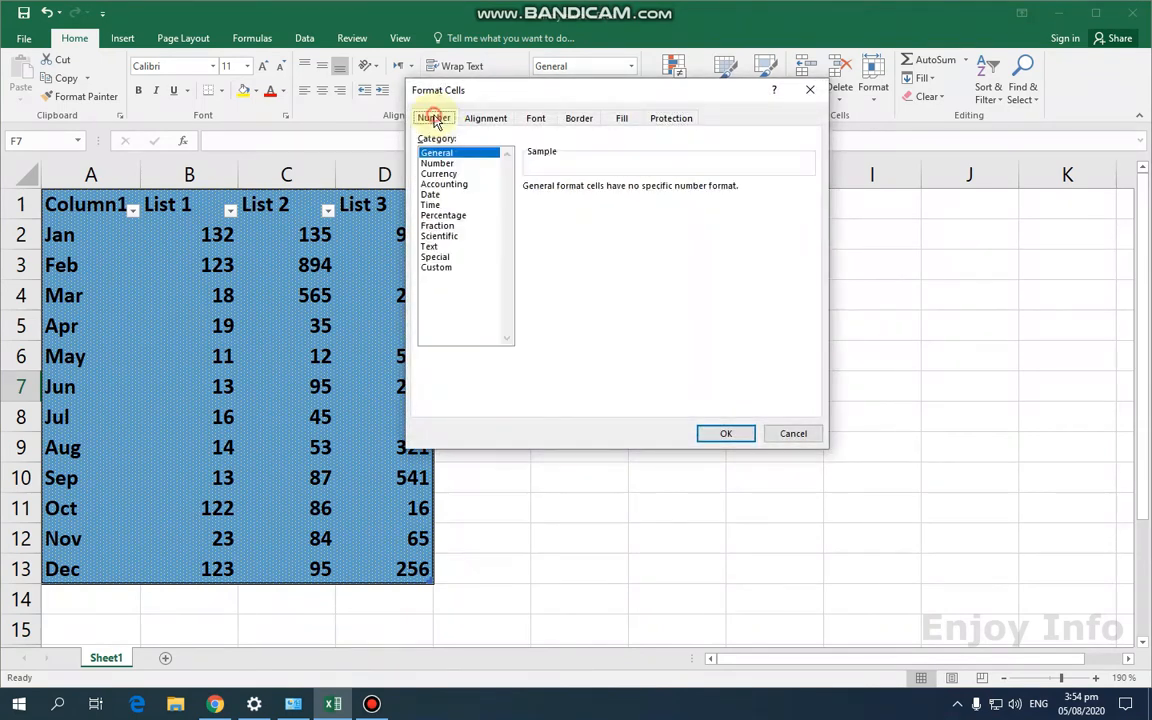
{"action": "left_click", "coordinate": [457, 165]}
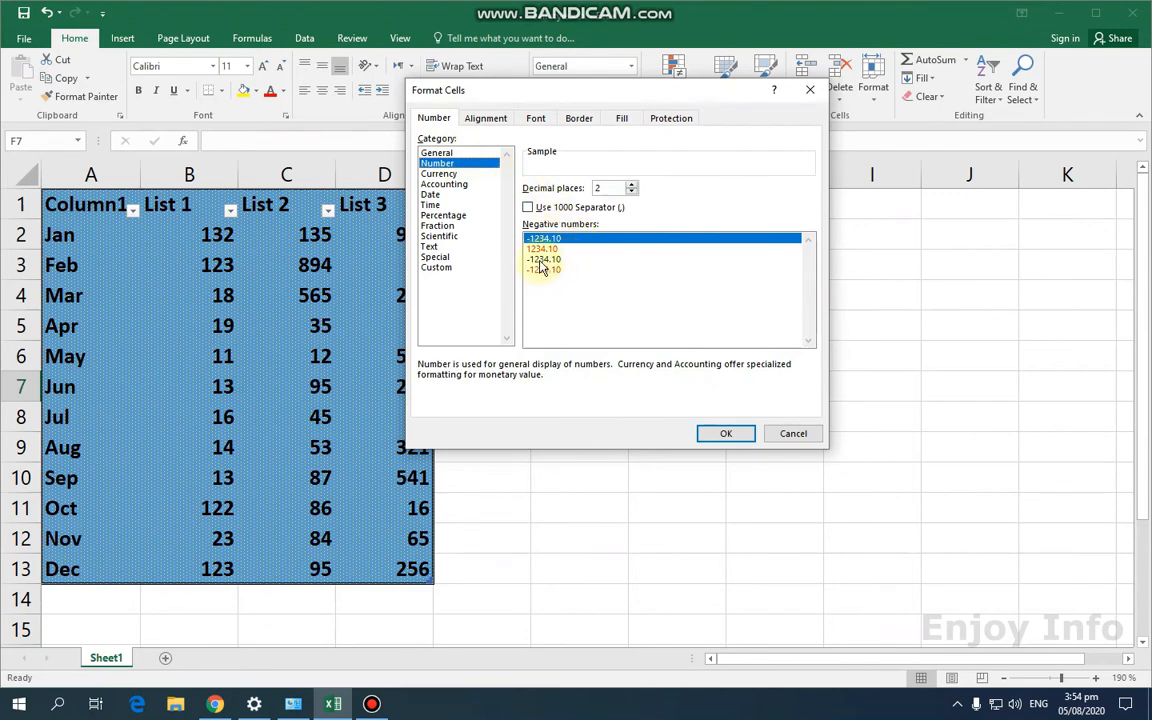
{"action": "left_click", "coordinate": [452, 174]}
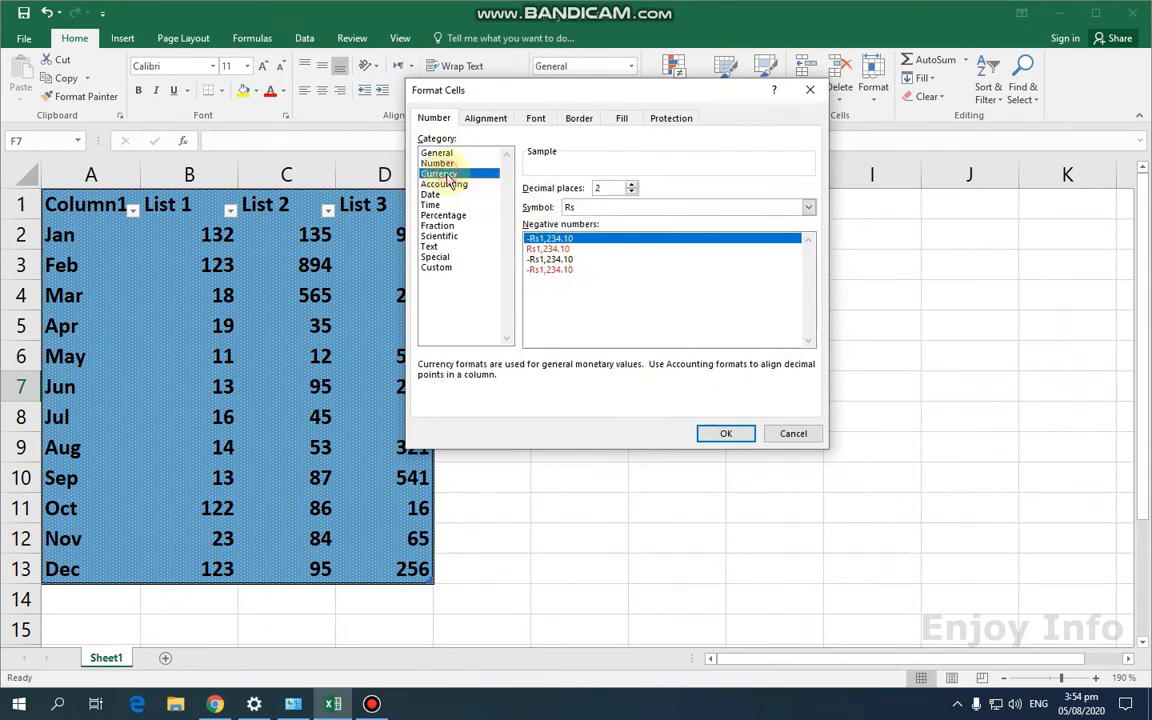
{"action": "left_click", "coordinate": [448, 186]}
{"action": "left_click", "coordinate": [446, 174]}
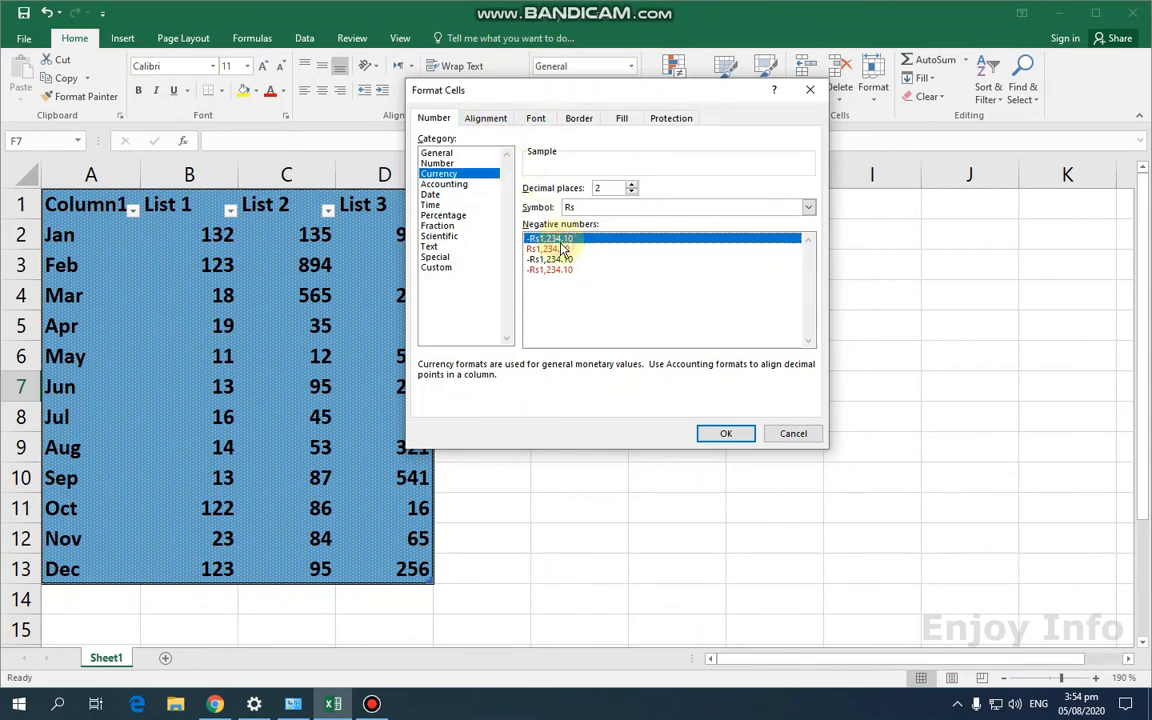
{"action": "left_click", "coordinate": [545, 249]}
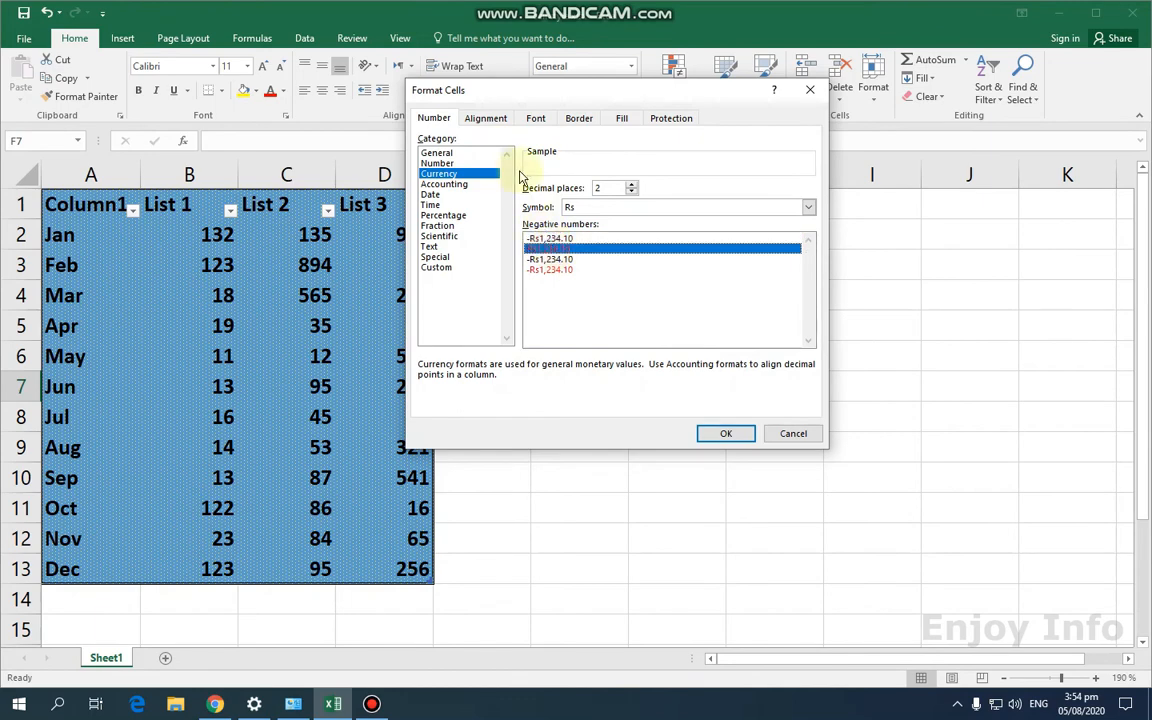
- Set the new cell style's font style to Bold and its font color to red
{"action": "left_click", "coordinate": [483, 118]}
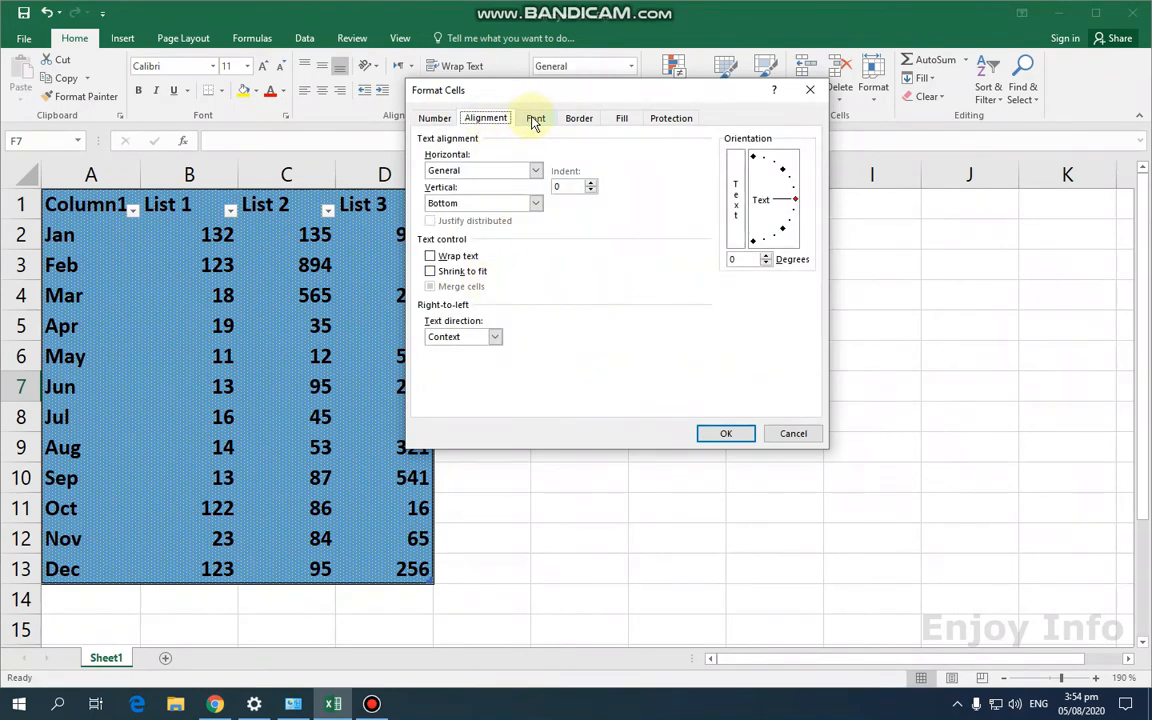
{"action": "left_click", "coordinate": [534, 120]}
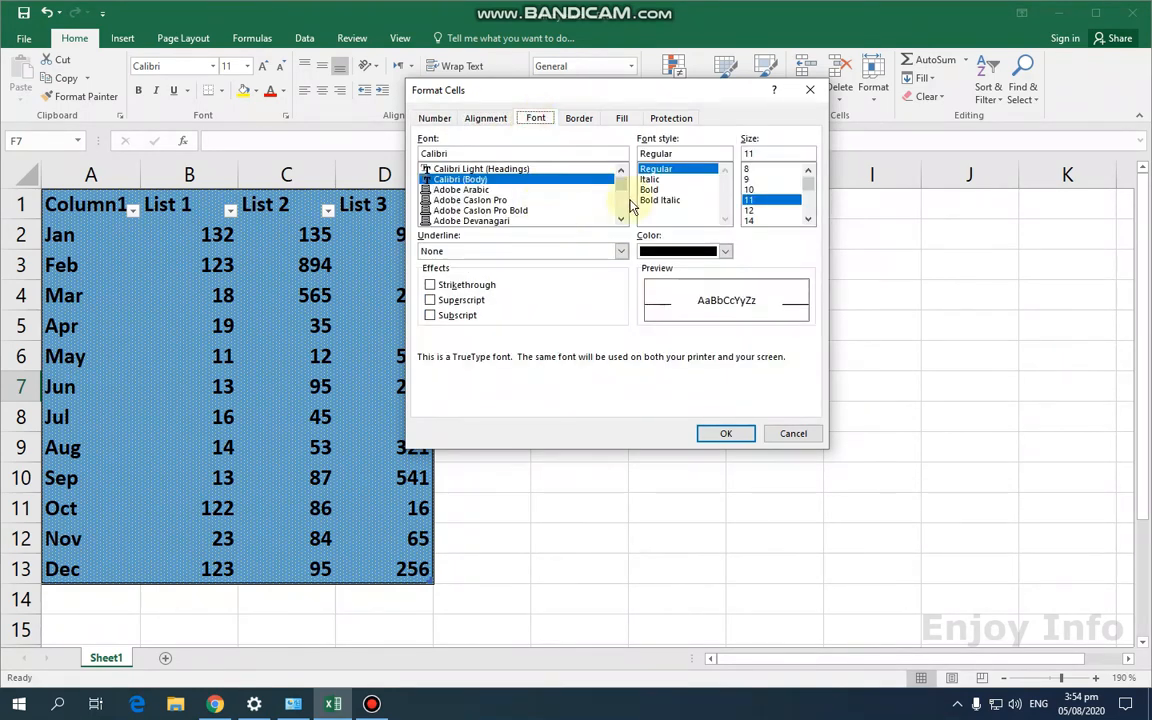
{"action": "left_click", "coordinate": [650, 191]}
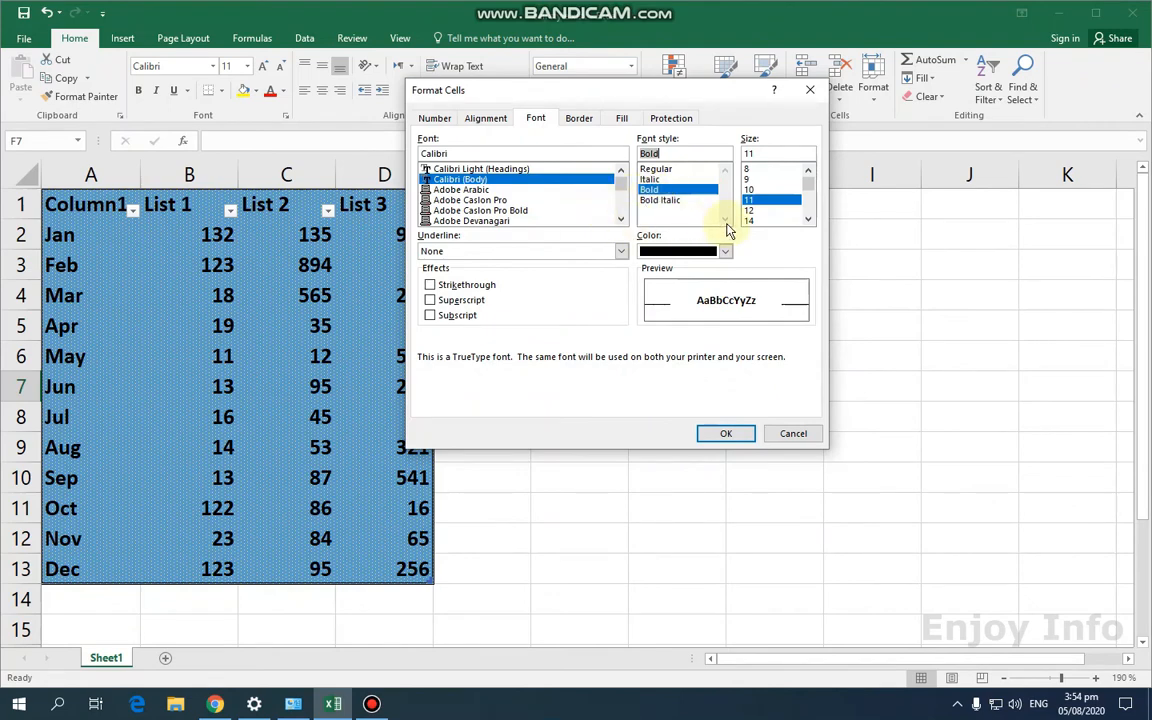
{"action": "left_click", "coordinate": [726, 251]}
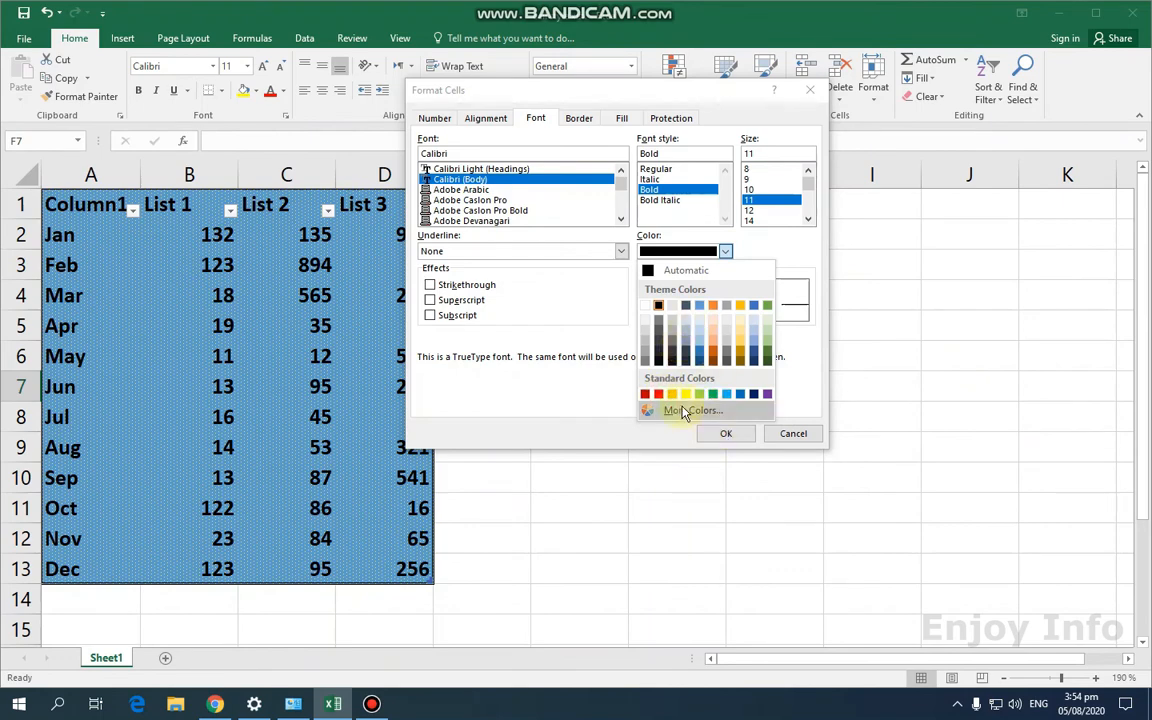
{"action": "left_click", "coordinate": [658, 396]}
- Add an outline border to the new cell style, and select a dotted line style and blue as the border line color
{"action": "left_click", "coordinate": [579, 118]}
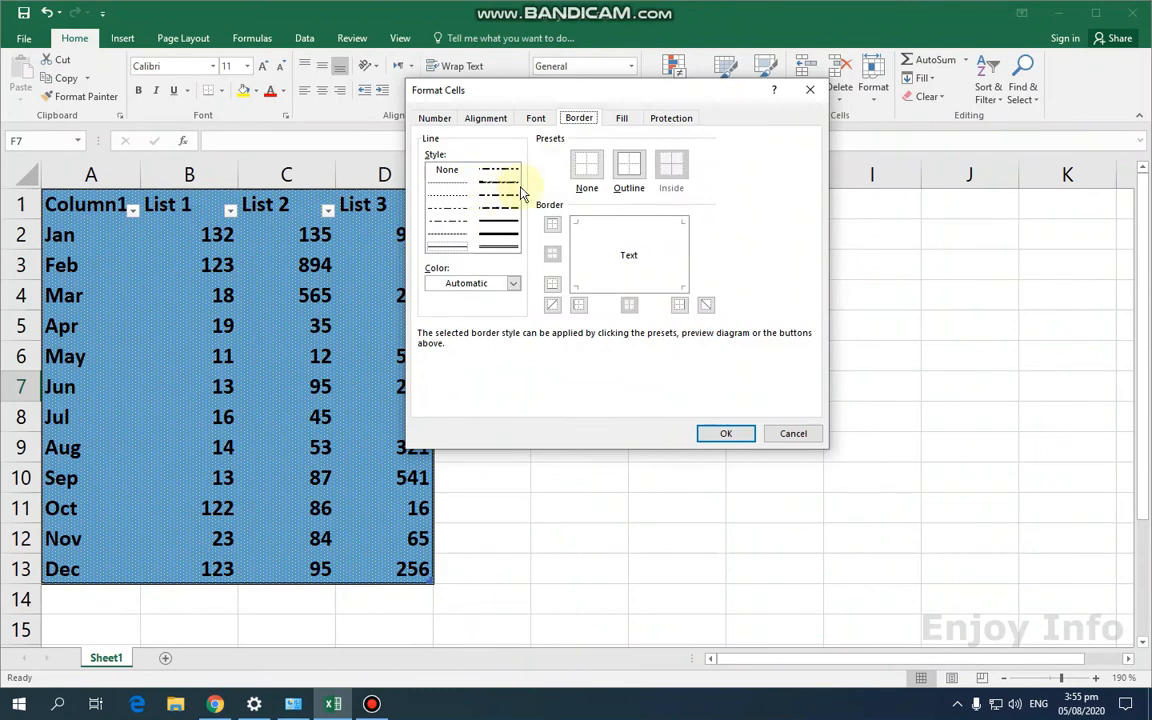
{"action": "left_click", "coordinate": [629, 164]}
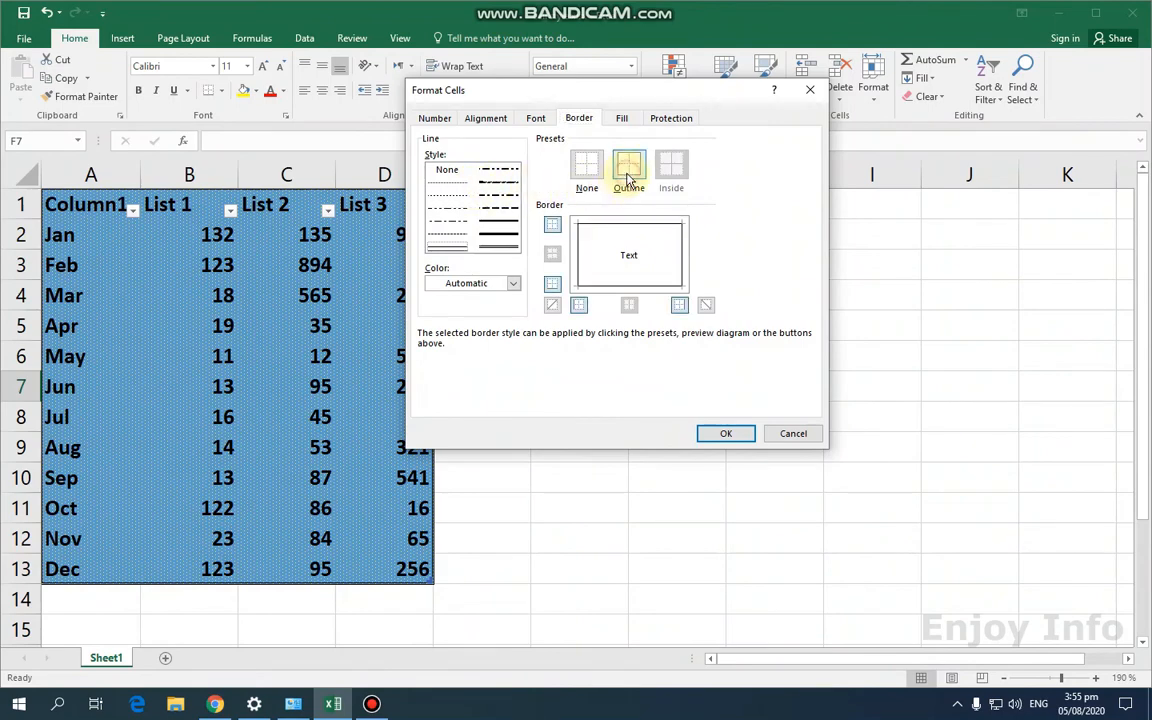
{"action": "left_click", "coordinate": [447, 197]}
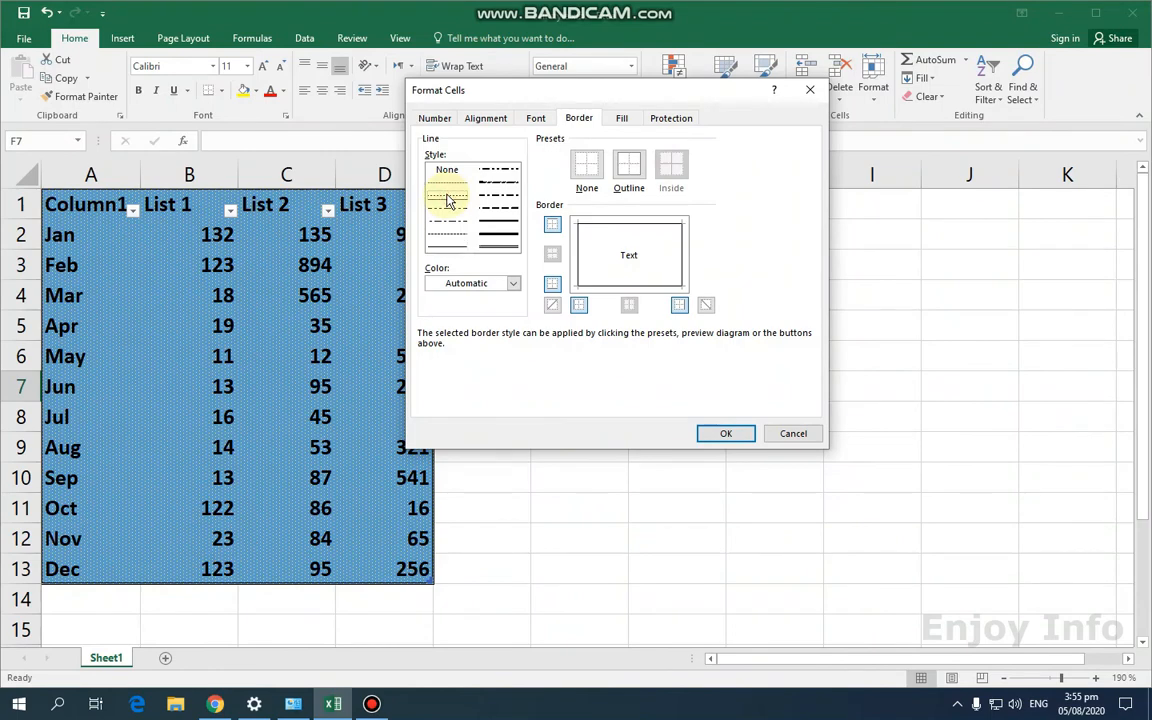
{"action": "left_click", "coordinate": [512, 283]}
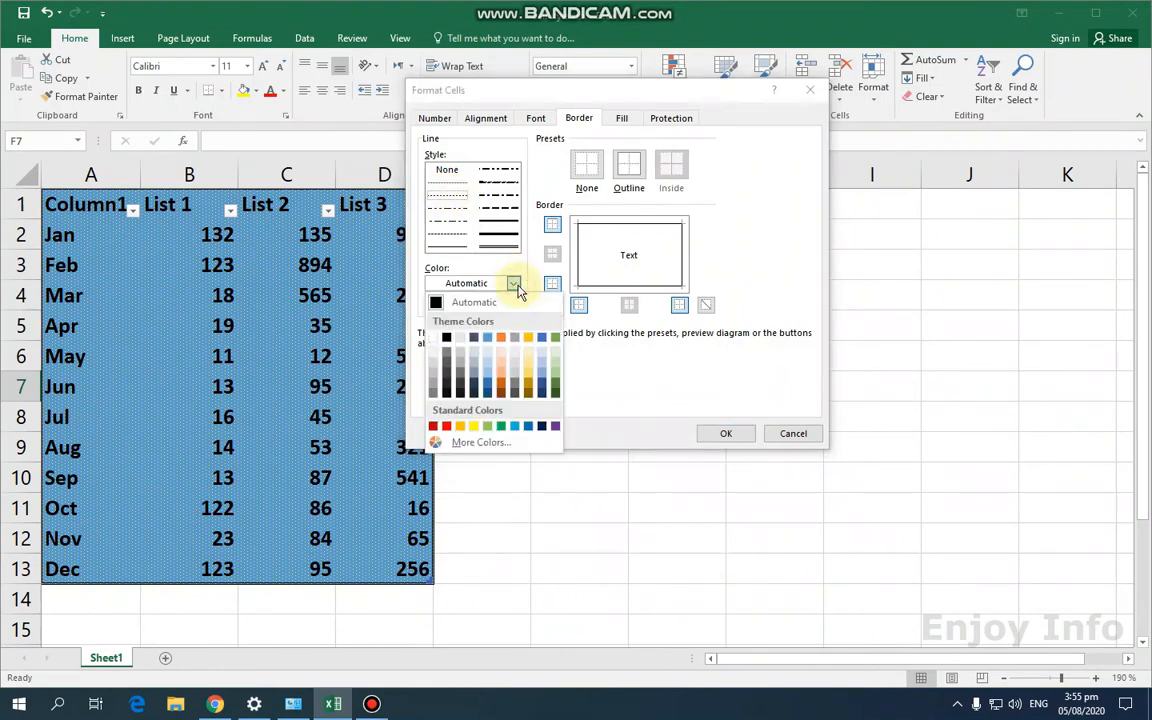
{"action": "left_click", "coordinate": [488, 340]}
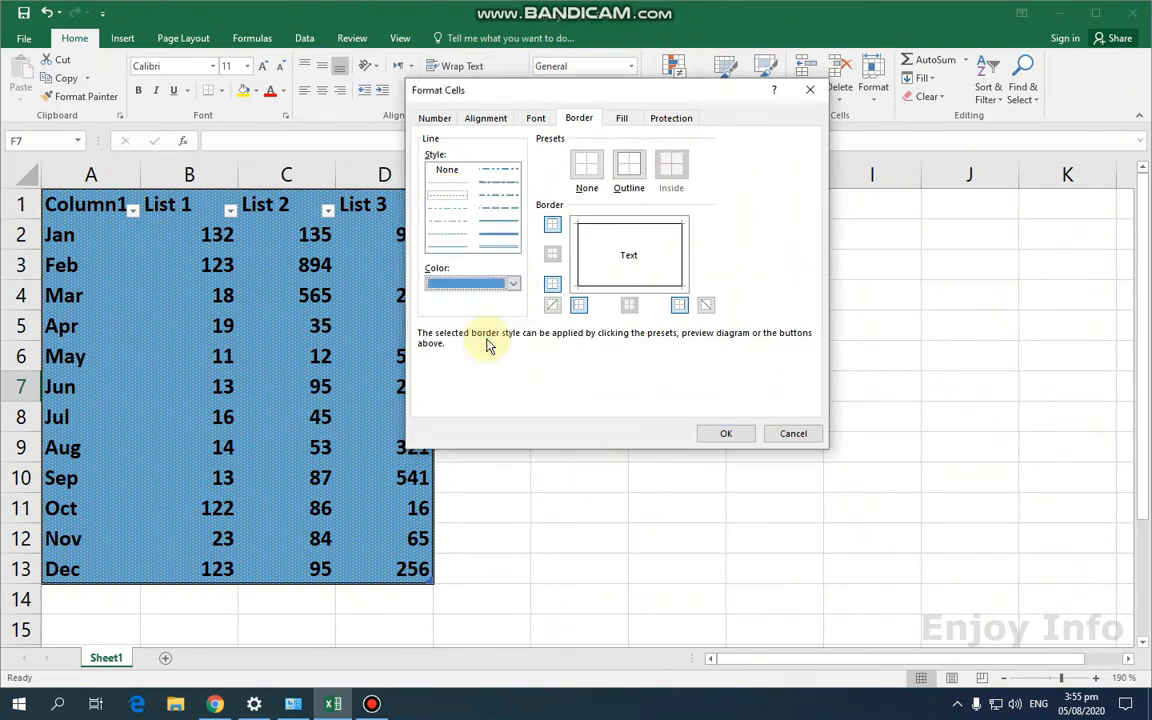
- Give the cell style a yellow fill with a reverse diagonal stripe pattern in dark blue, and save the style
{"action": "left_click", "coordinate": [624, 119]}
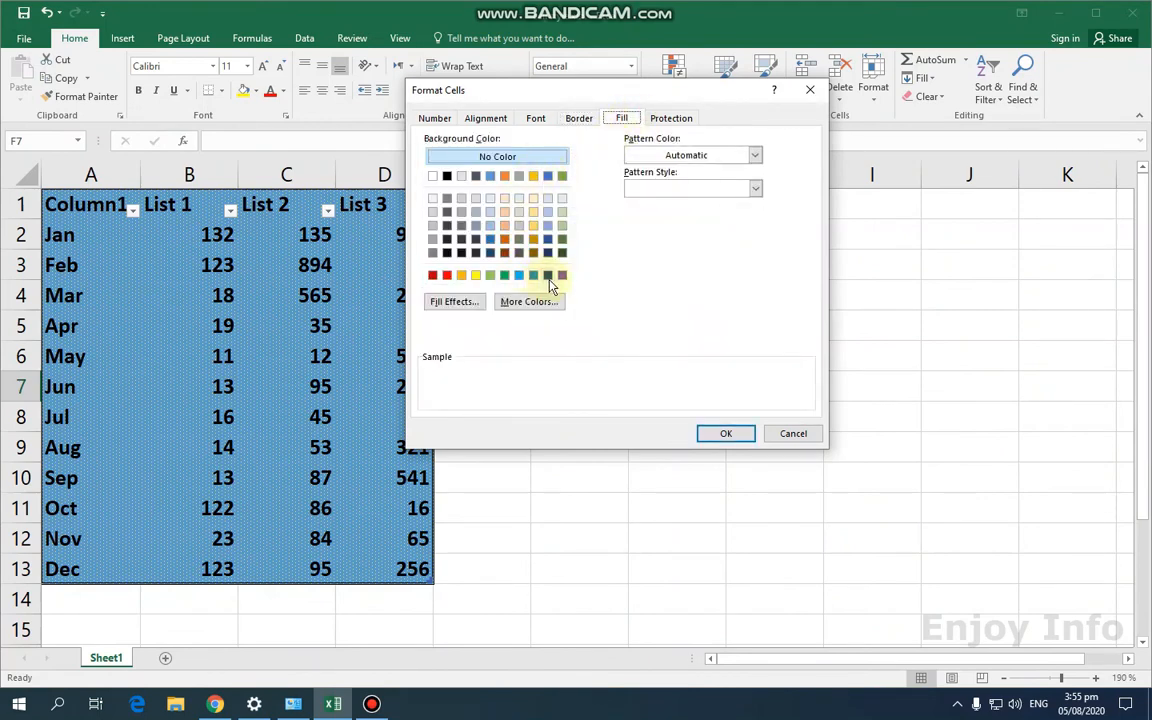
{"action": "left_click", "coordinate": [476, 276]}
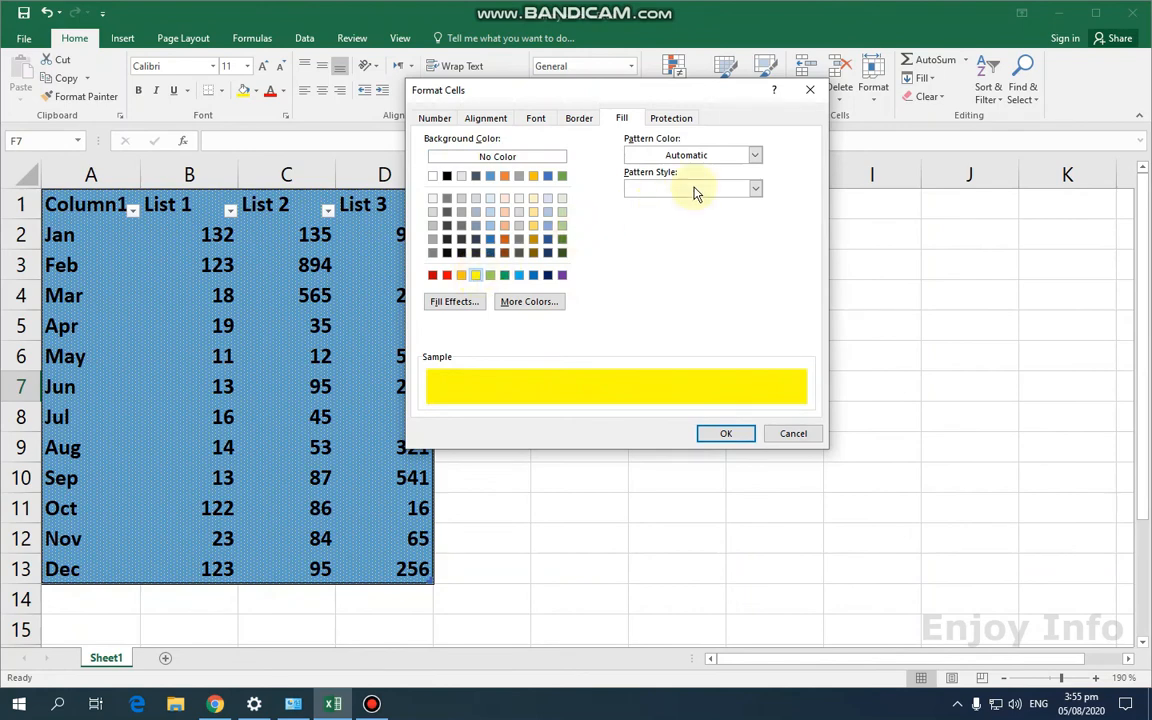
{"action": "left_click", "coordinate": [755, 156]}
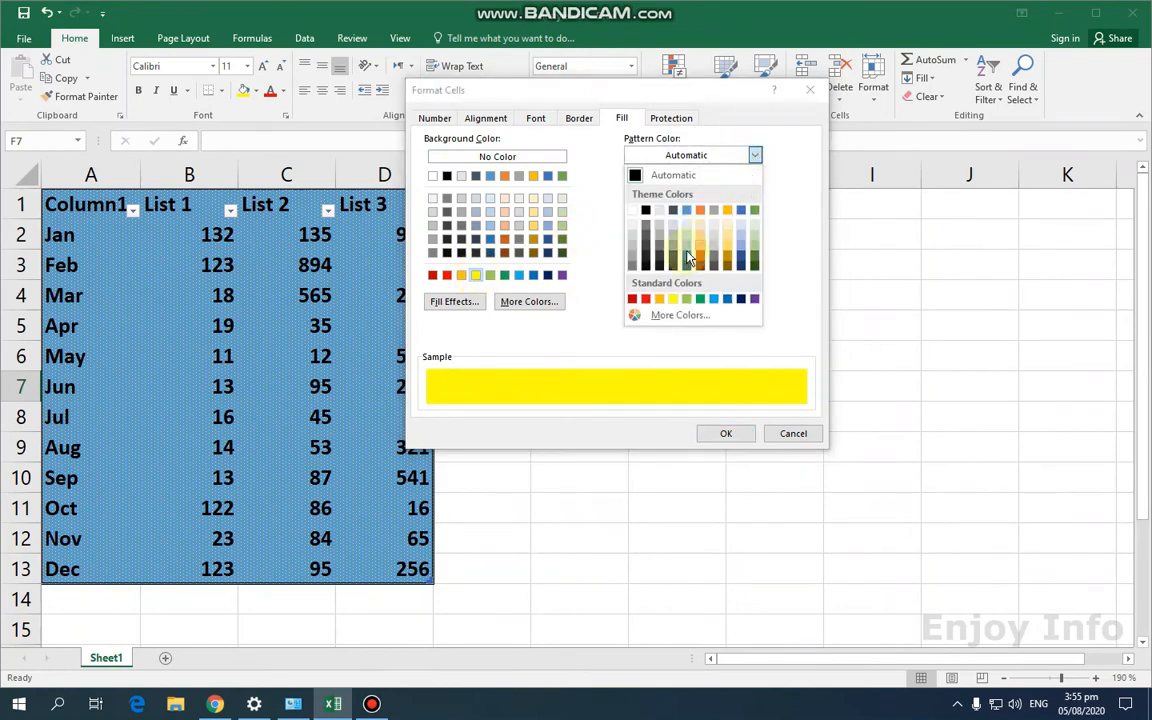
{"action": "left_click", "coordinate": [689, 261]}
{"action": "left_click", "coordinate": [755, 188]}
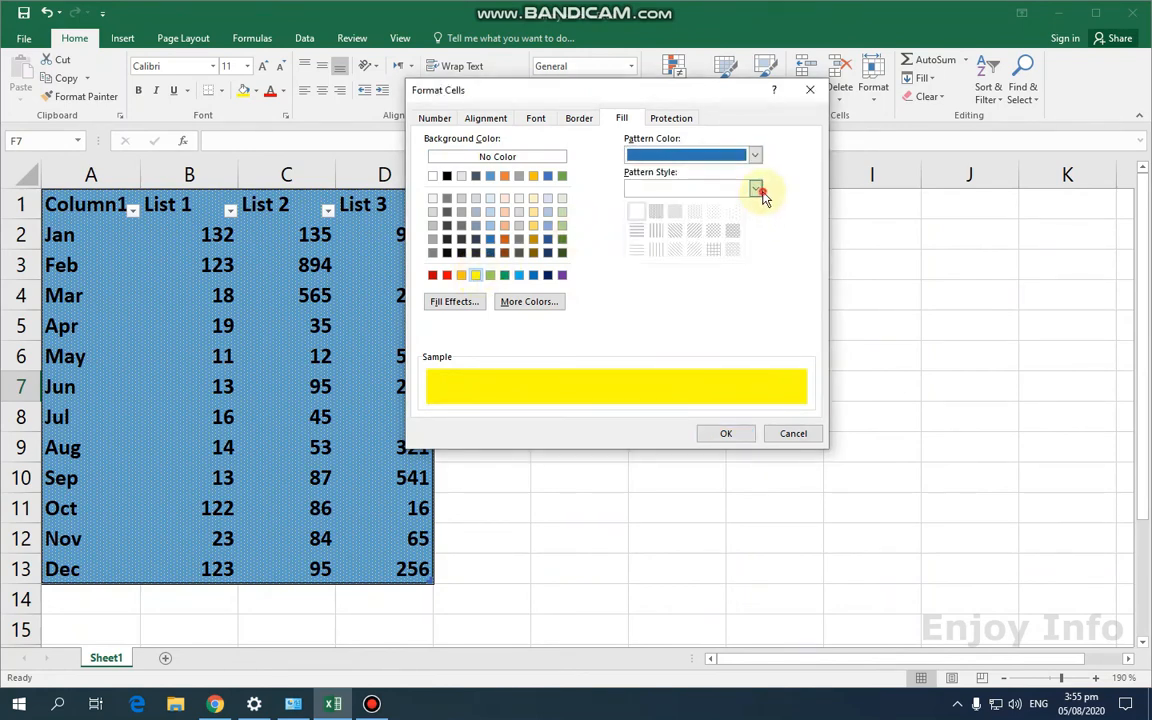
{"action": "left_click", "coordinate": [681, 233]}
{"action": "left_click", "coordinate": [726, 433]}
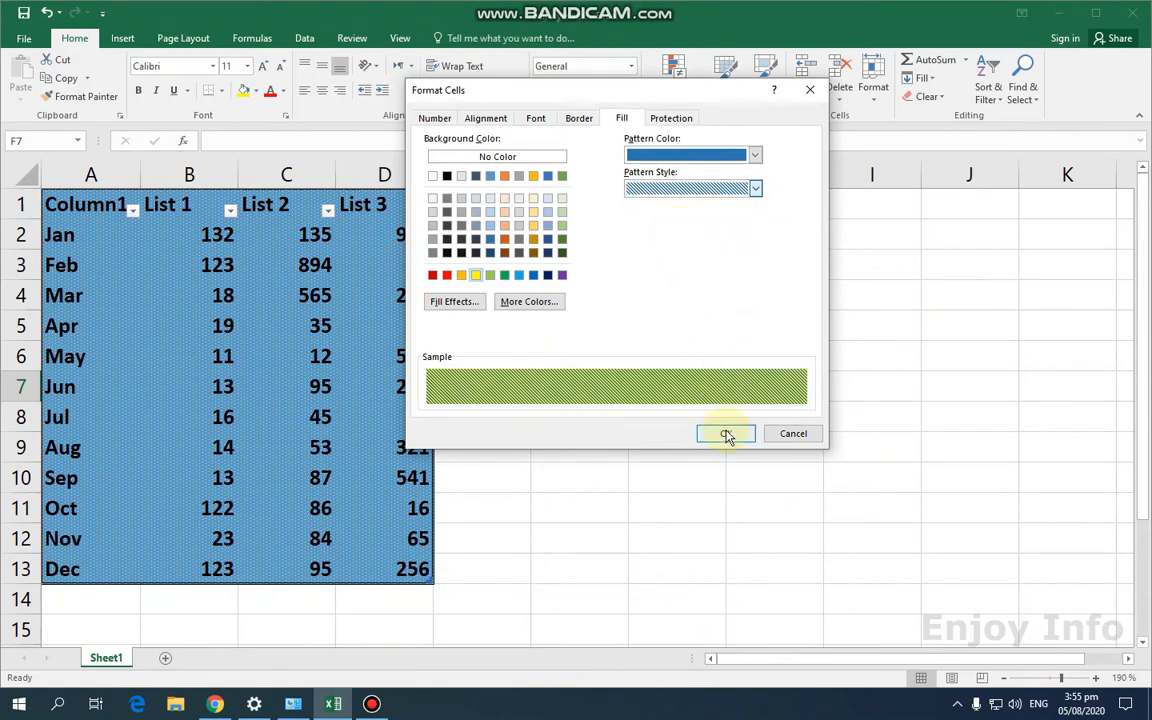
{"action": "left_click", "coordinate": [656, 381]}
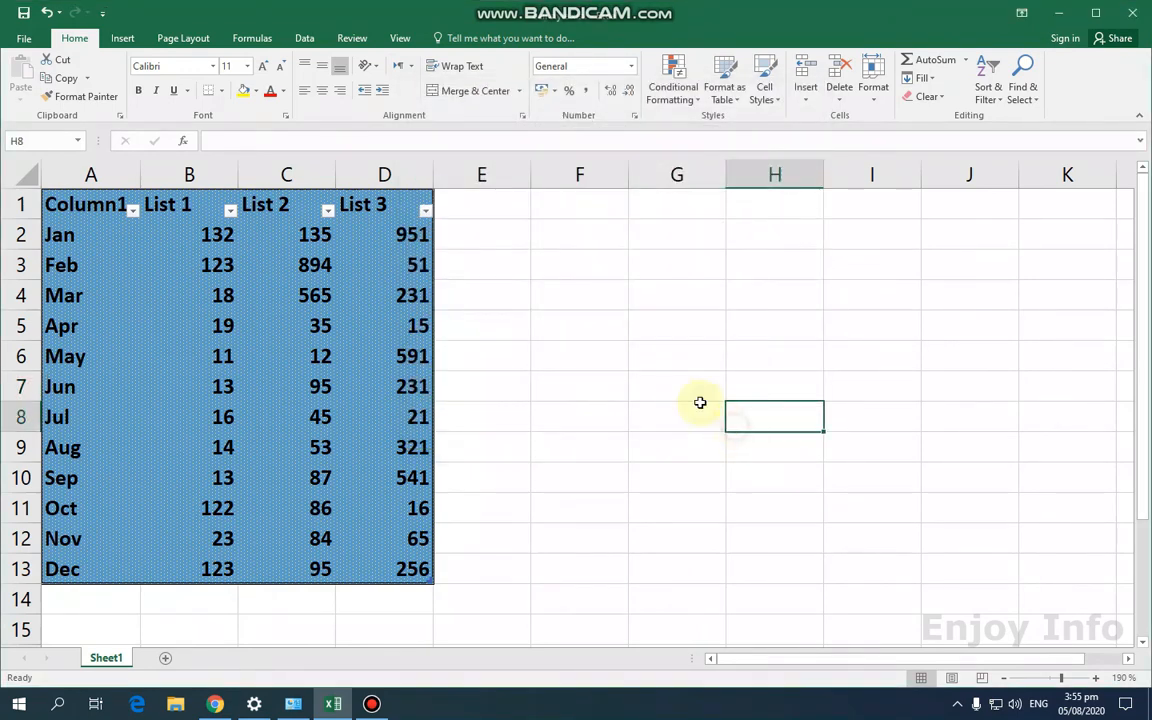
- Enter 451 in cell F6 and apply the custom cell style "Style 1" to it
{"action": "left_click", "coordinate": [599, 360]}
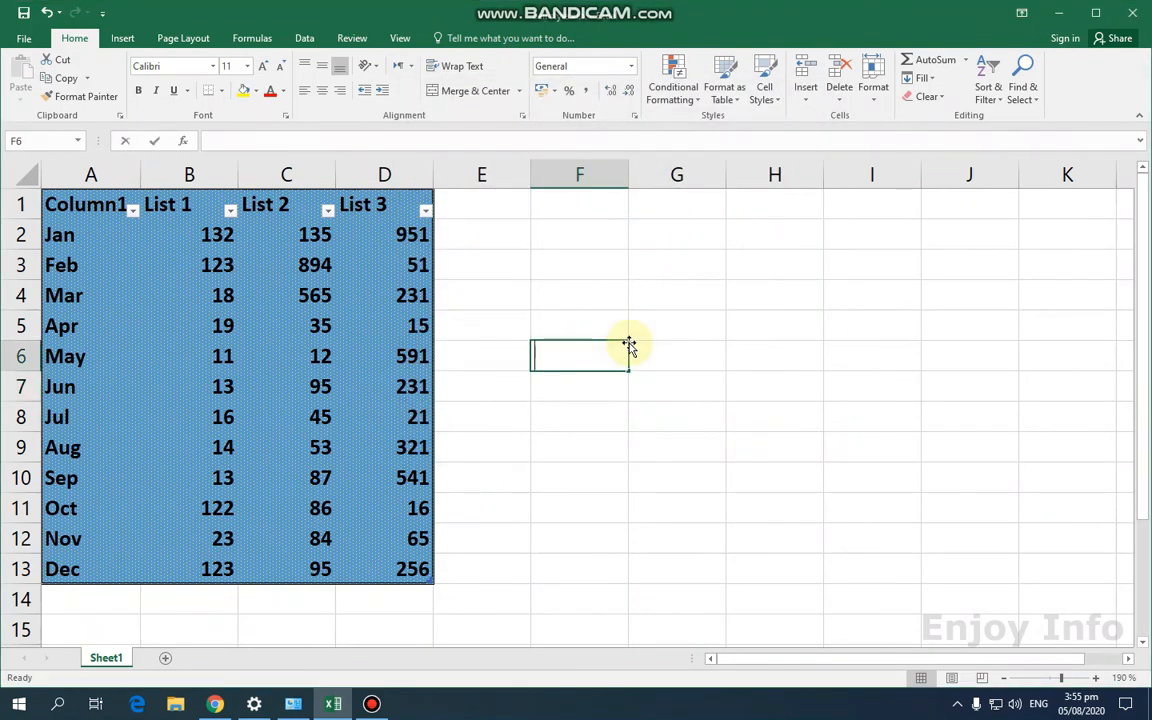
{"action": "type", "text": "451"}
{"action": "key", "text": "Return"}
{"action": "left_click", "coordinate": [560, 355]}
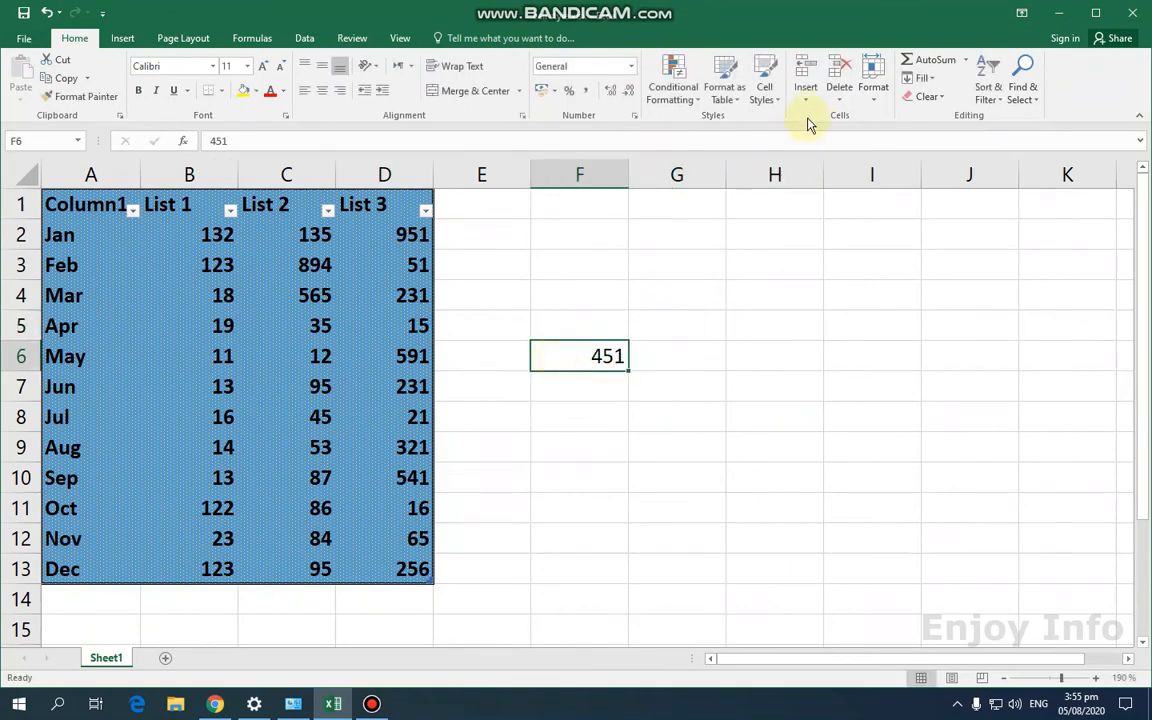
{"action": "left_click", "coordinate": [766, 100]}
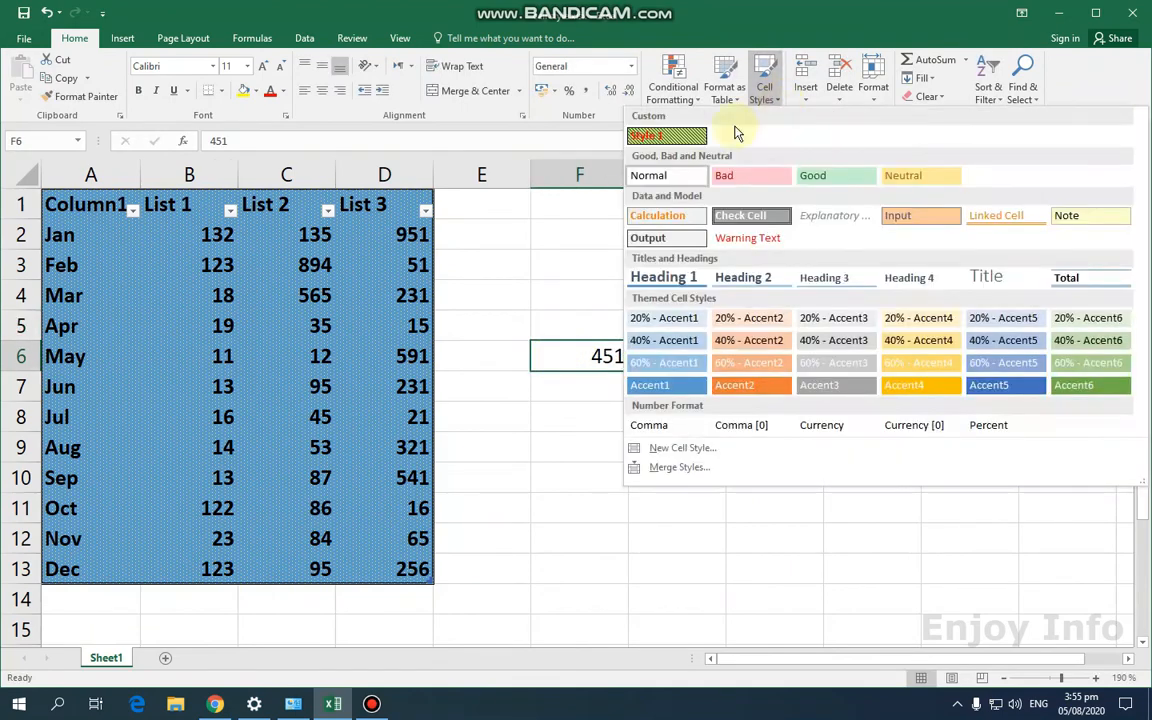
{"action": "left_click", "coordinate": [679, 136]}
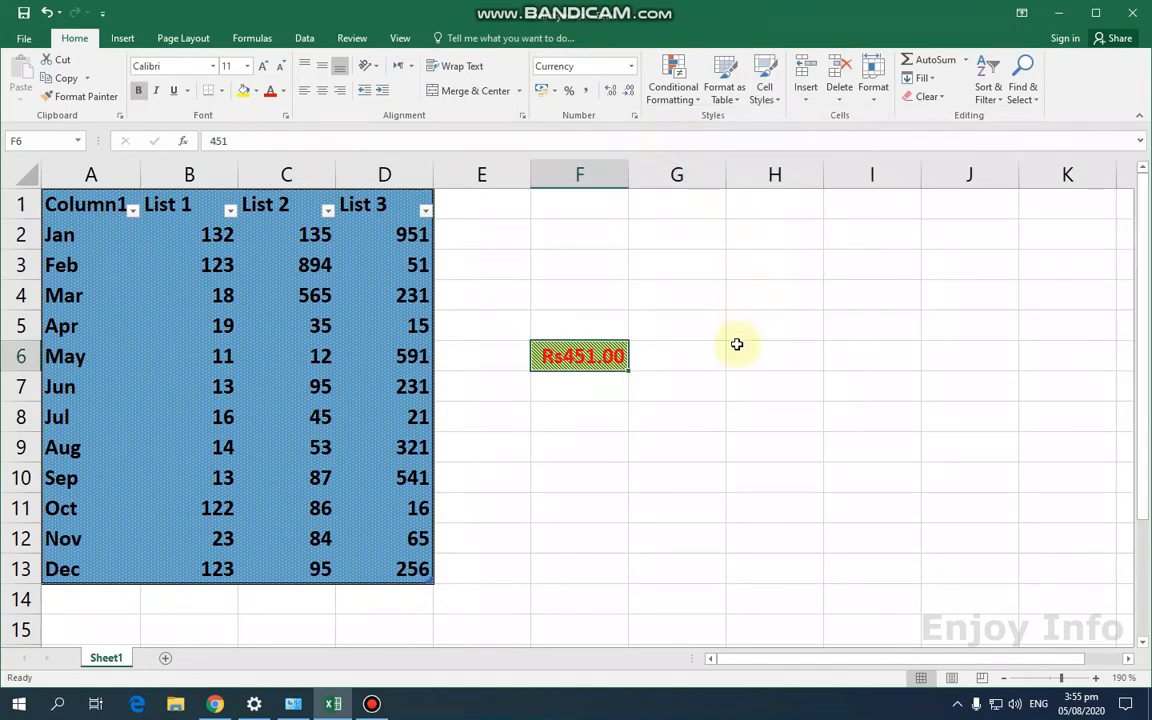
- Apply the custom cell style "Style 1" to the empty range G2:G7
{"action": "left_click", "coordinate": [737, 345]}
{"action": "left_click", "coordinate": [577, 307]}
{"action": "left_click_drag", "start_coordinate": [689, 231], "coordinate": [679, 375]}
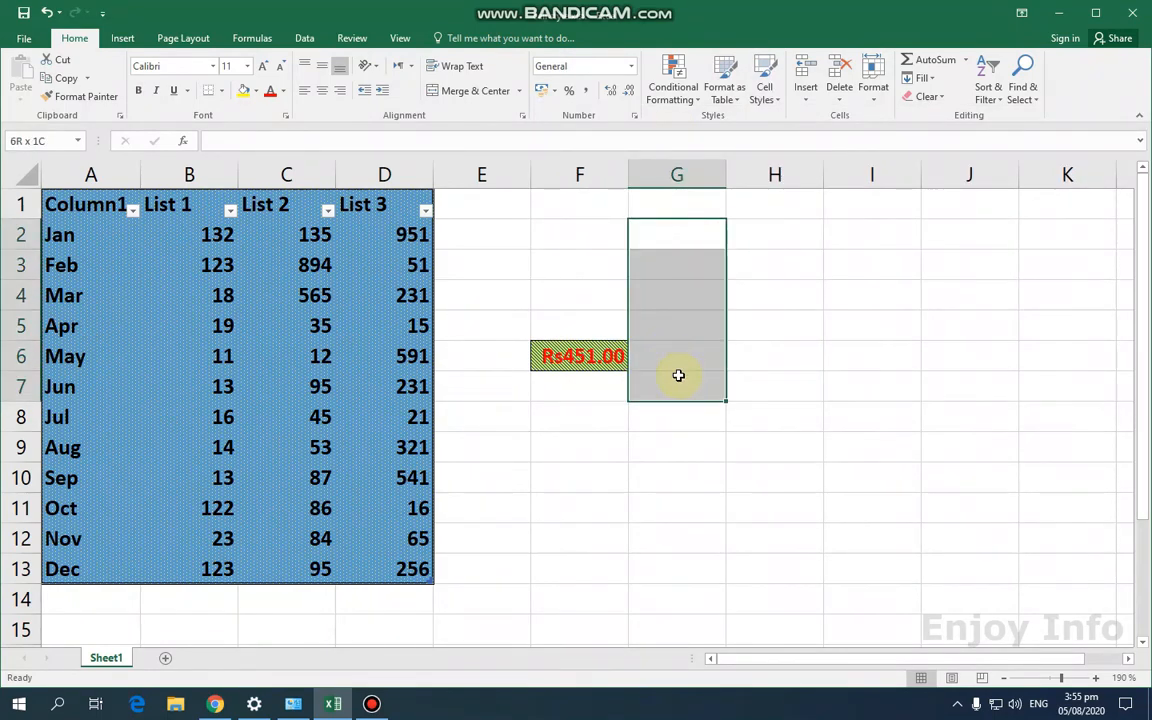
{"action": "left_click", "coordinate": [766, 100]}
{"action": "left_click", "coordinate": [665, 136]}
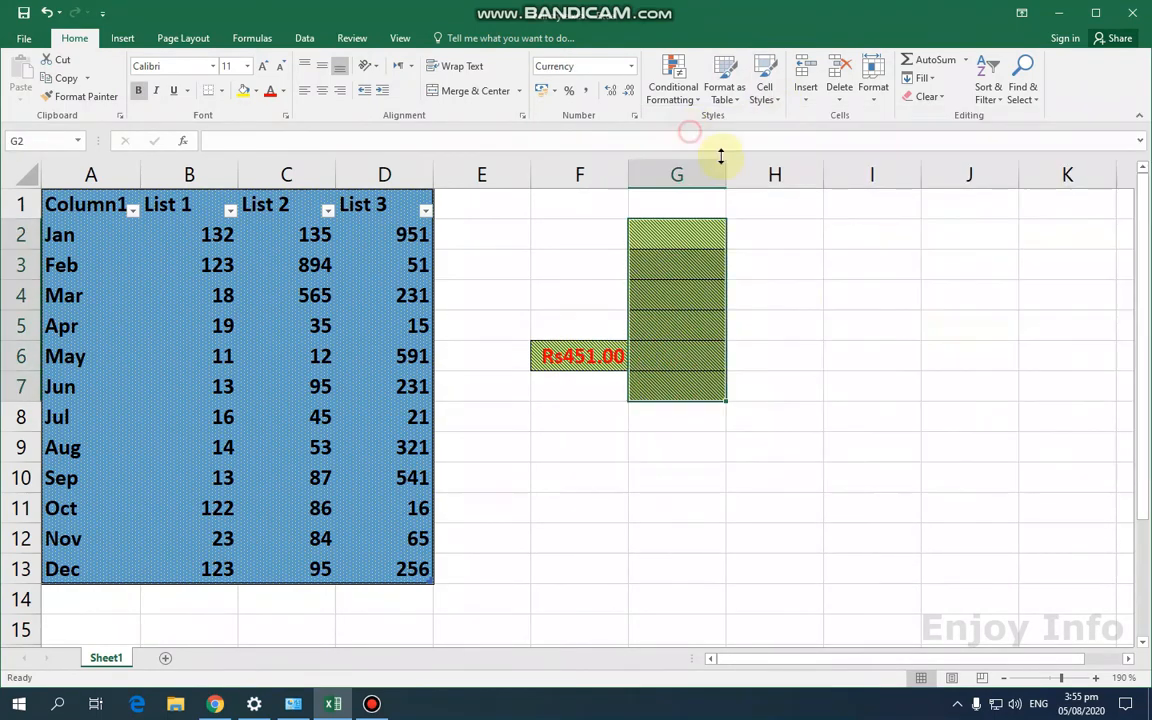
- Fill cells G2 to G7 with the values 451, 4123, 45, 12, 451 and 231
{"action": "left_click", "coordinate": [775, 297]}
{"action": "left_click", "coordinate": [670, 242]}
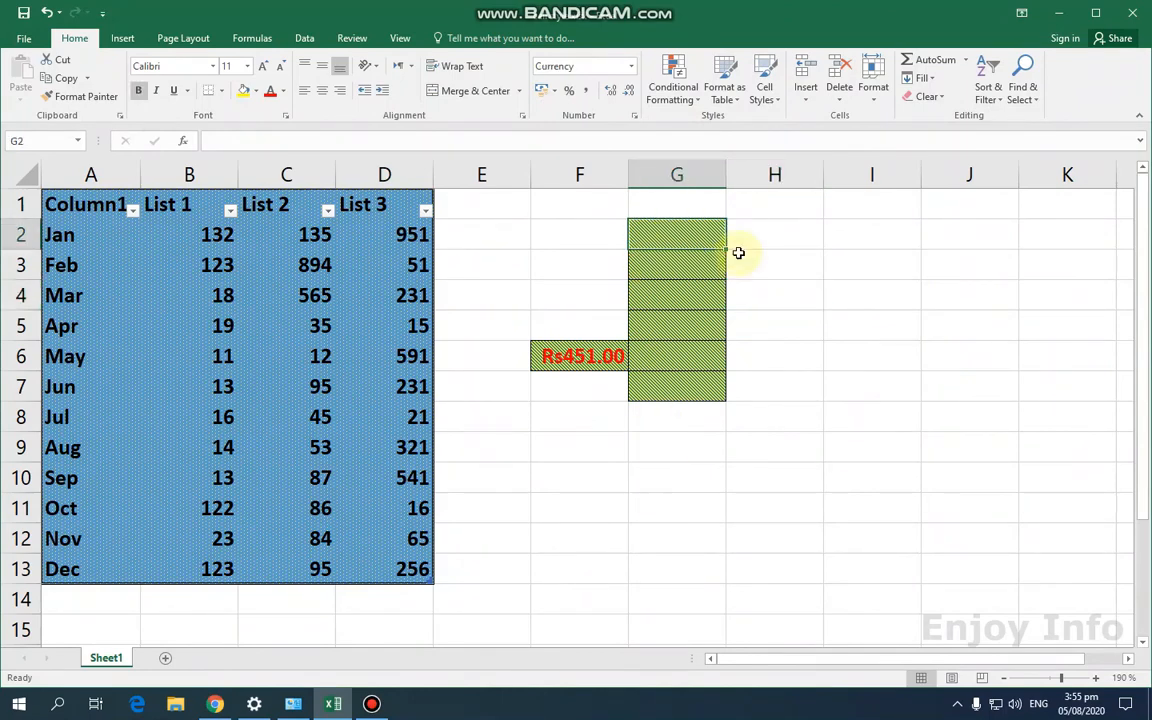
{"action": "key", "text": "F2"}
{"action": "type", "text": "451"}
{"action": "key", "text": "Return"}
{"action": "type", "text": "4123"}
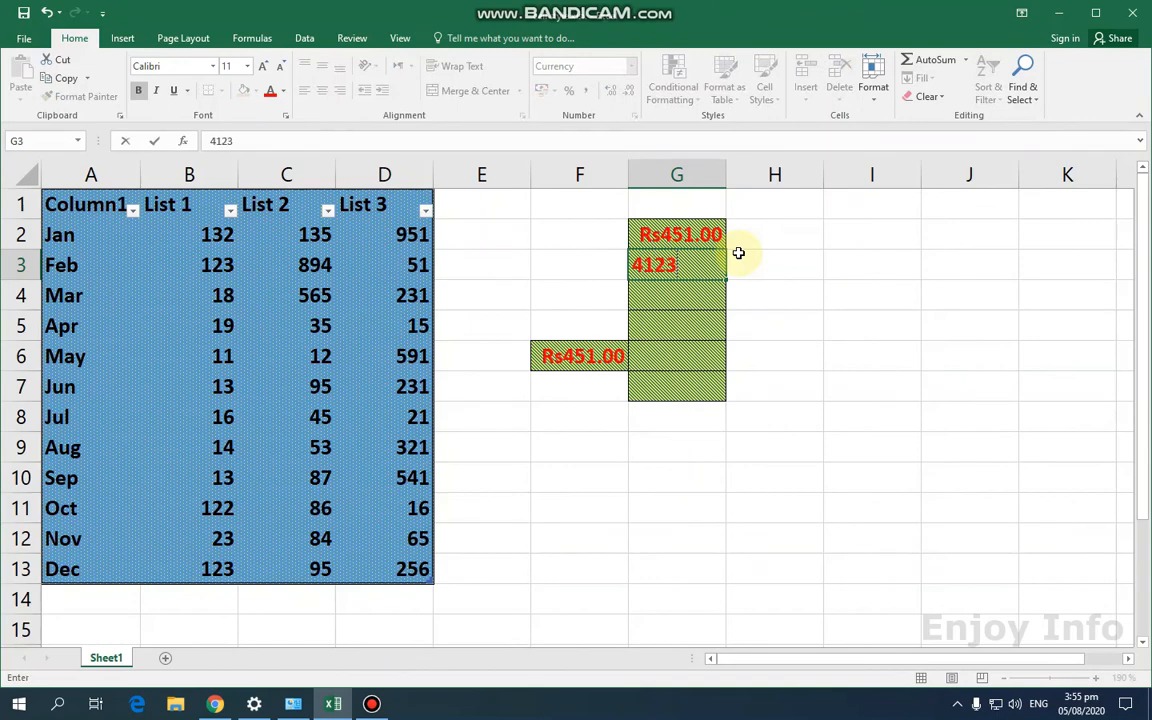
{"action": "key", "text": "Return"}
{"action": "type", "text": "45"}
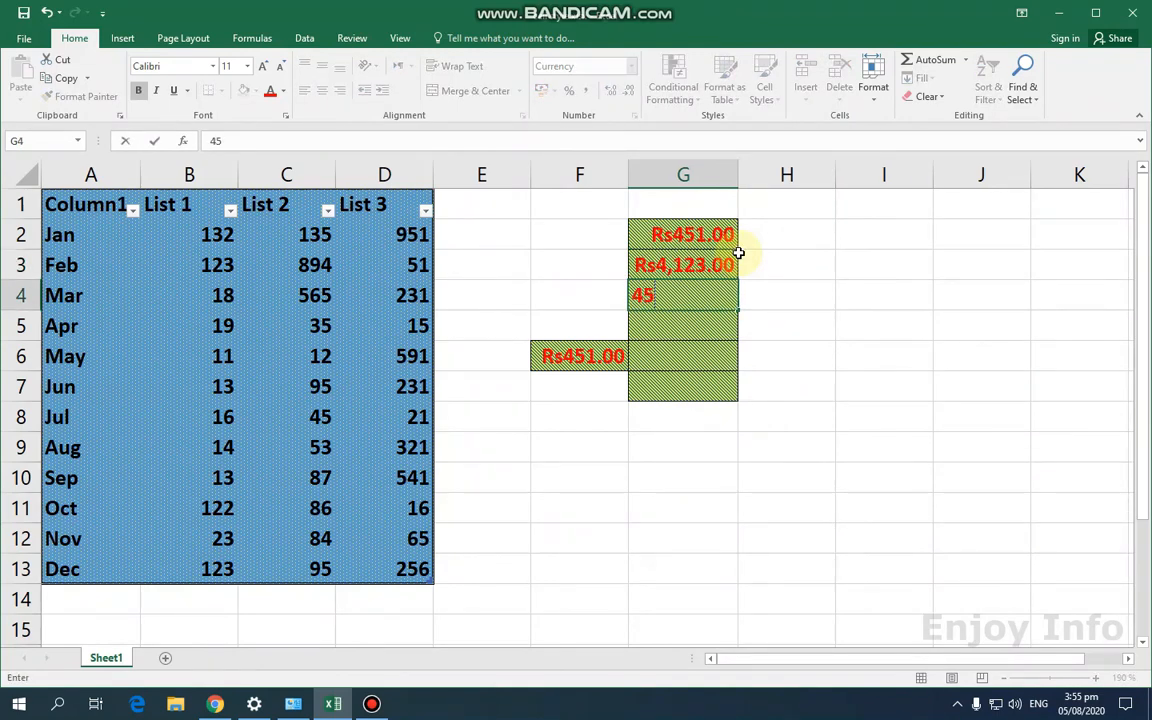
{"action": "key", "text": "Return"}
{"action": "type", "text": "12"}
{"action": "key", "text": "Return"}
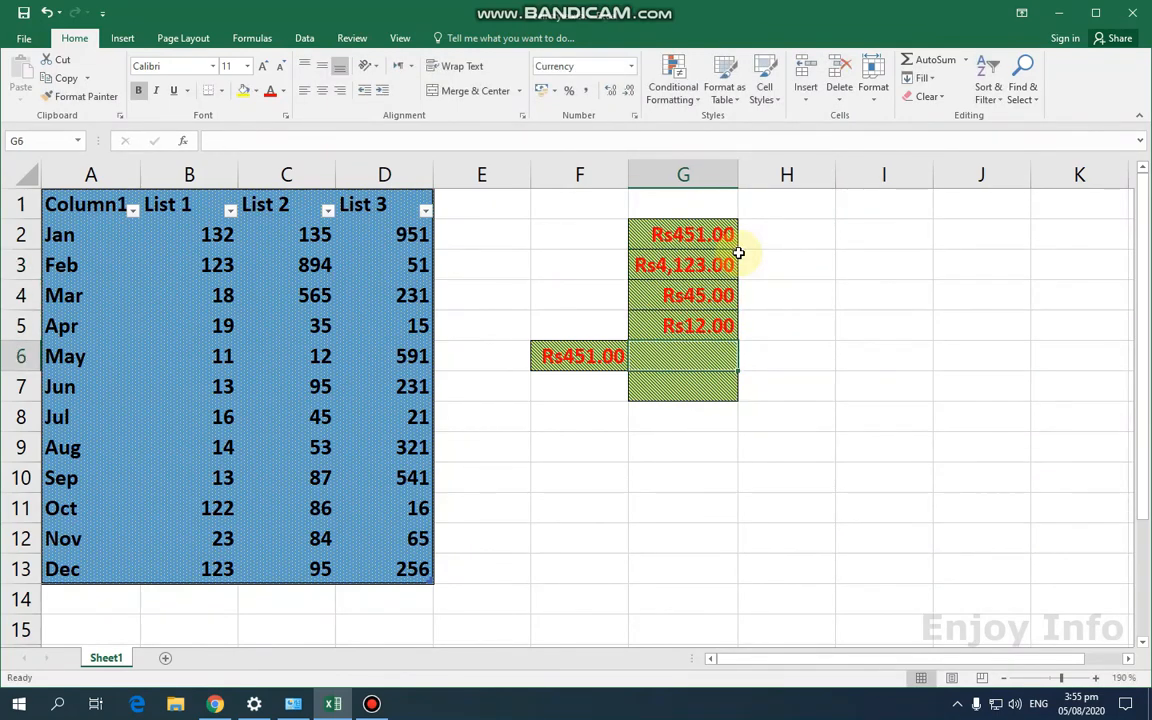
{"action": "type", "text": "451"}
{"action": "key", "text": "Return"}
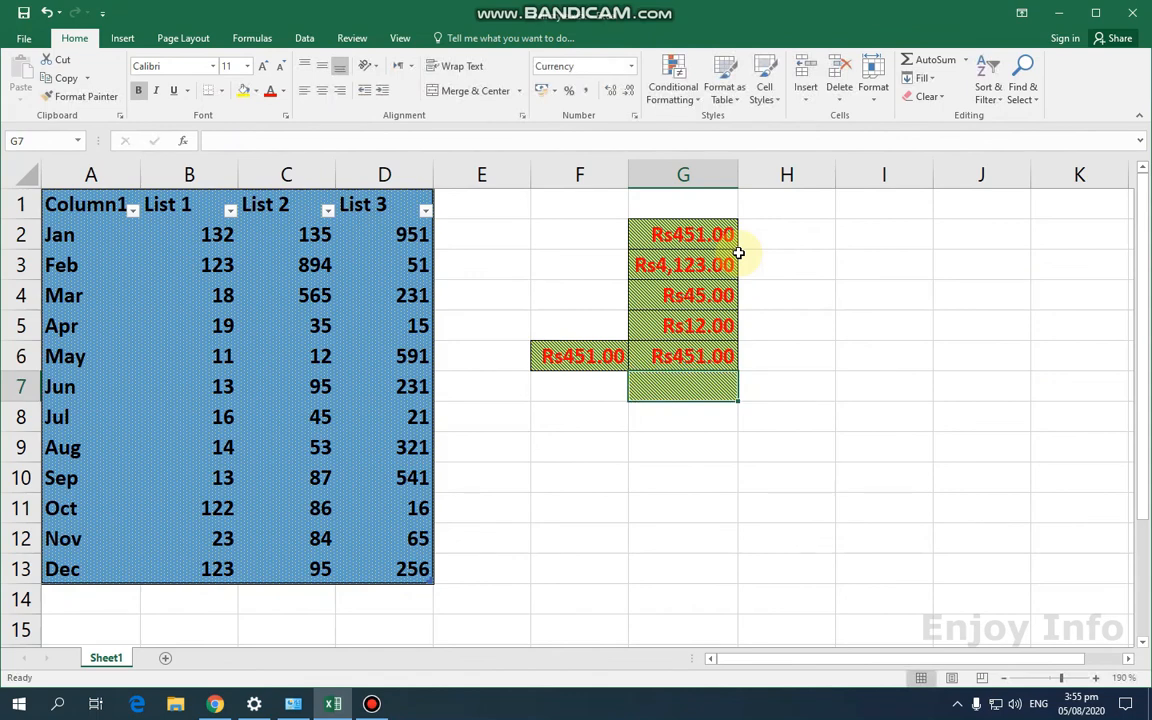
{"action": "type", "text": "231"}
{"action": "key", "text": "Return"}
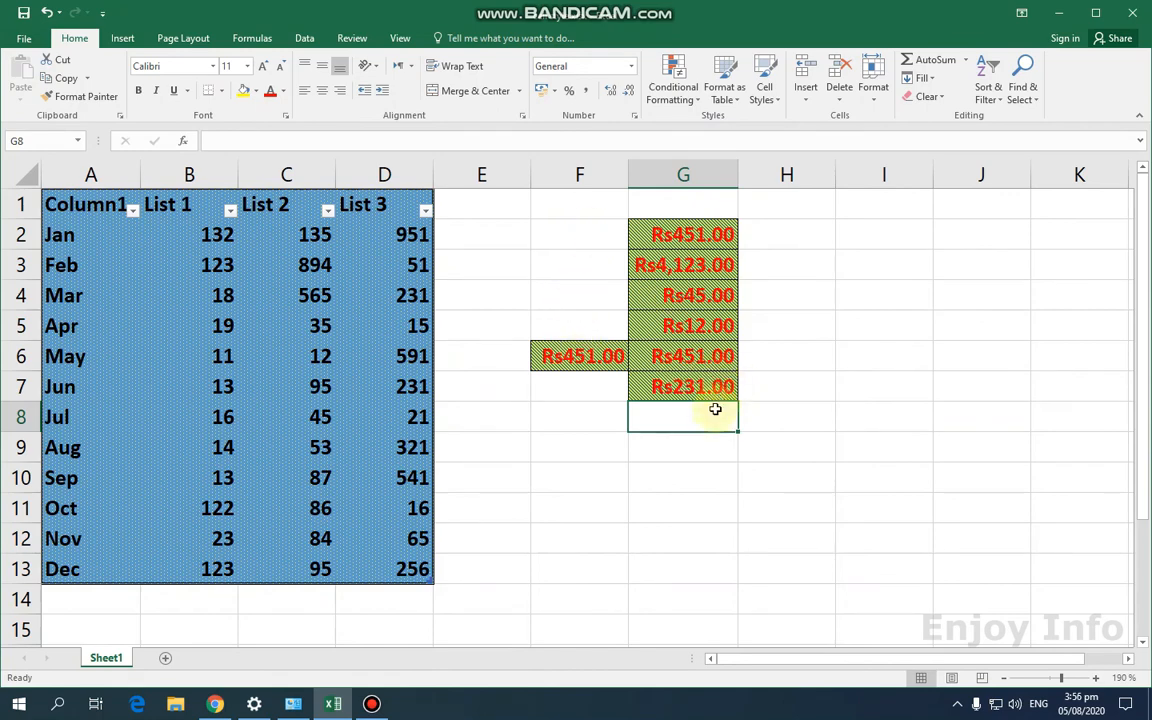
{"action": "left_click_drag", "start_coordinate": [713, 410], "coordinate": [676, 203]}
{"action": "left_click", "coordinate": [768, 474]}
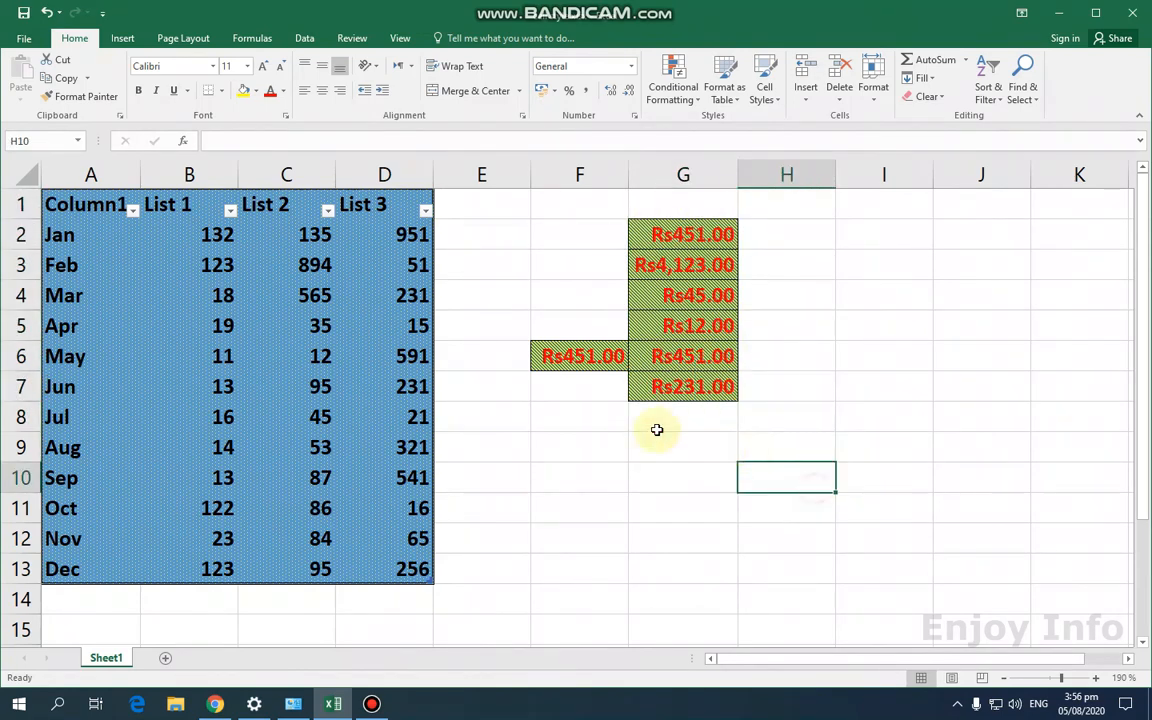